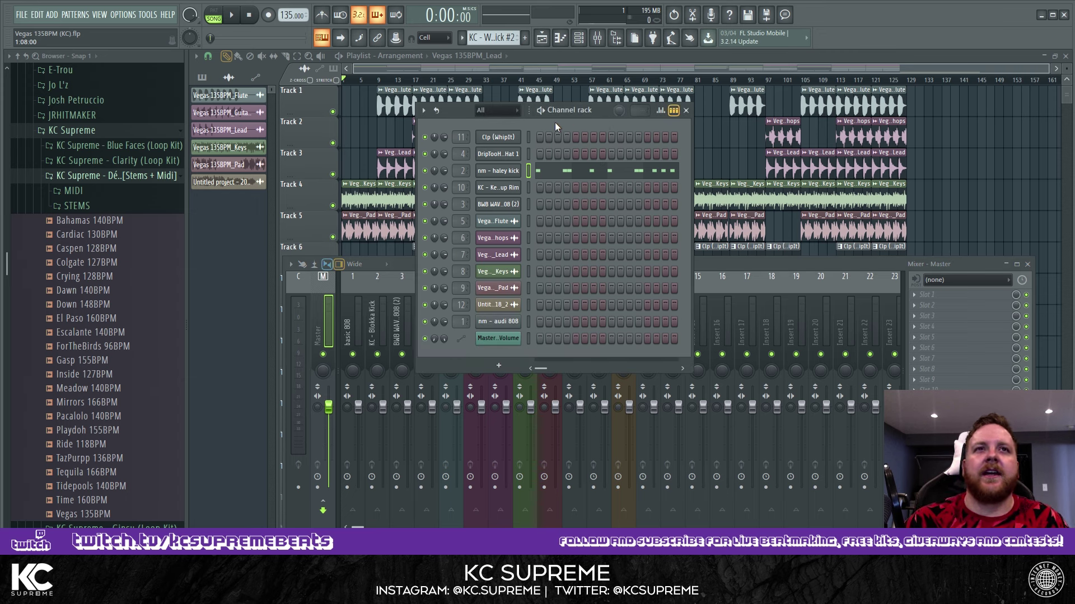
Open the channel settings of the Clp (WhipIt) clap and preview its sample
{"action": "left_click", "coordinate": [498, 137]}
{"action": "left_click_drag", "start_coordinate": [526, 257], "coordinate": [521, 151]}
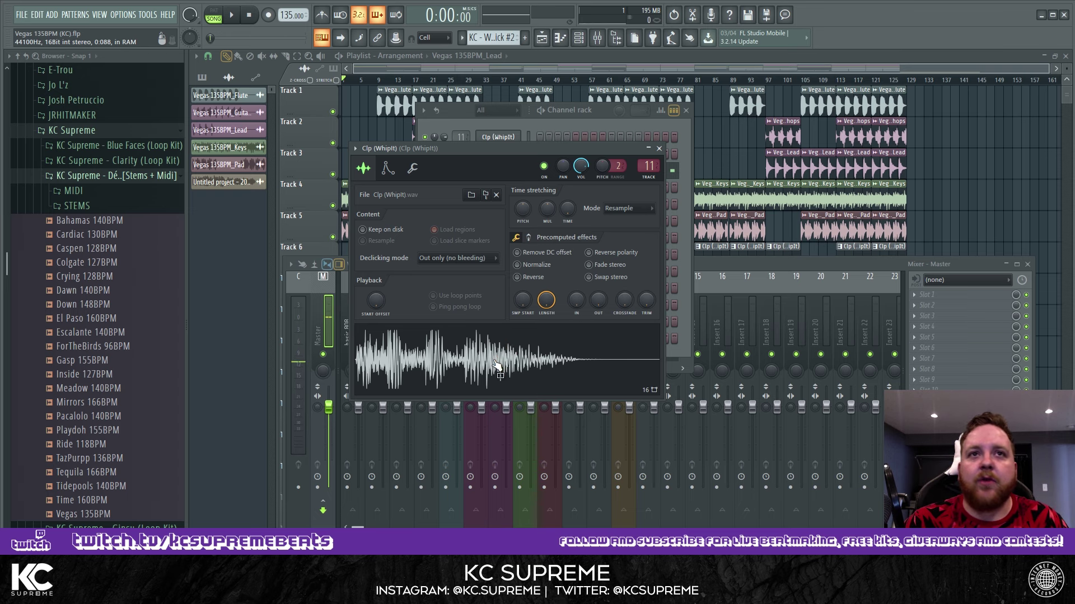
{"action": "left_click_drag", "start_coordinate": [499, 148], "coordinate": [573, 293]}
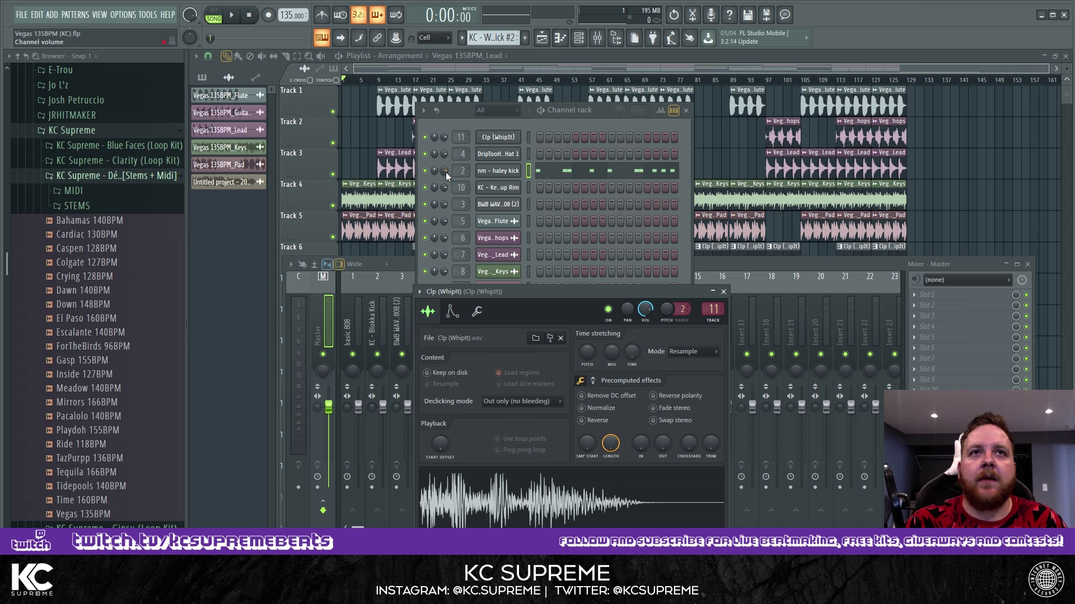
{"action": "left_click_drag", "start_coordinate": [639, 309], "coordinate": [639, 314]}
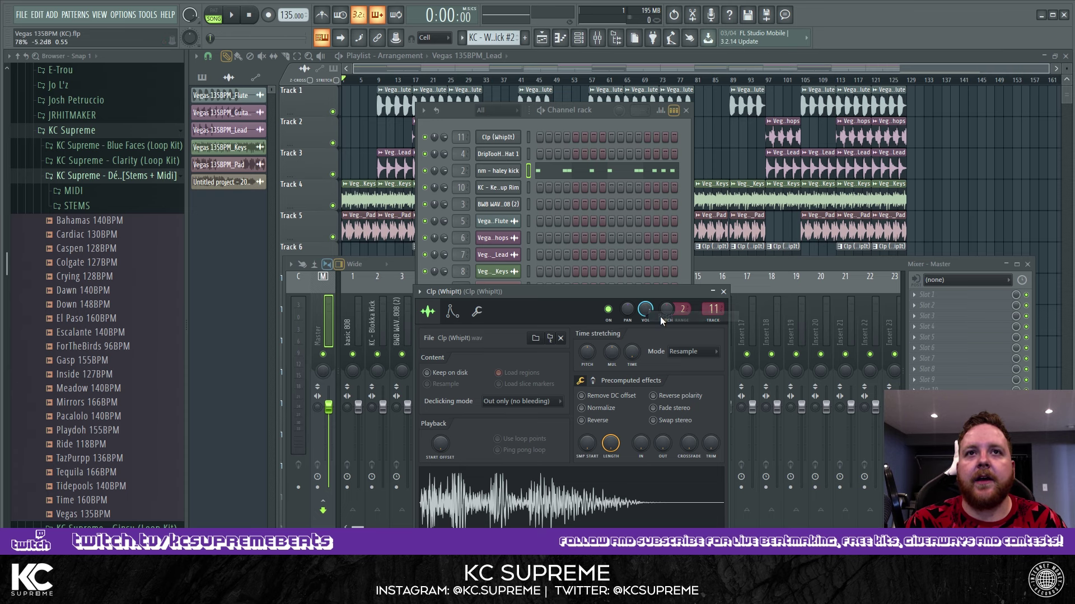
{"action": "left_click_drag", "start_coordinate": [627, 309], "coordinate": [627, 322]}
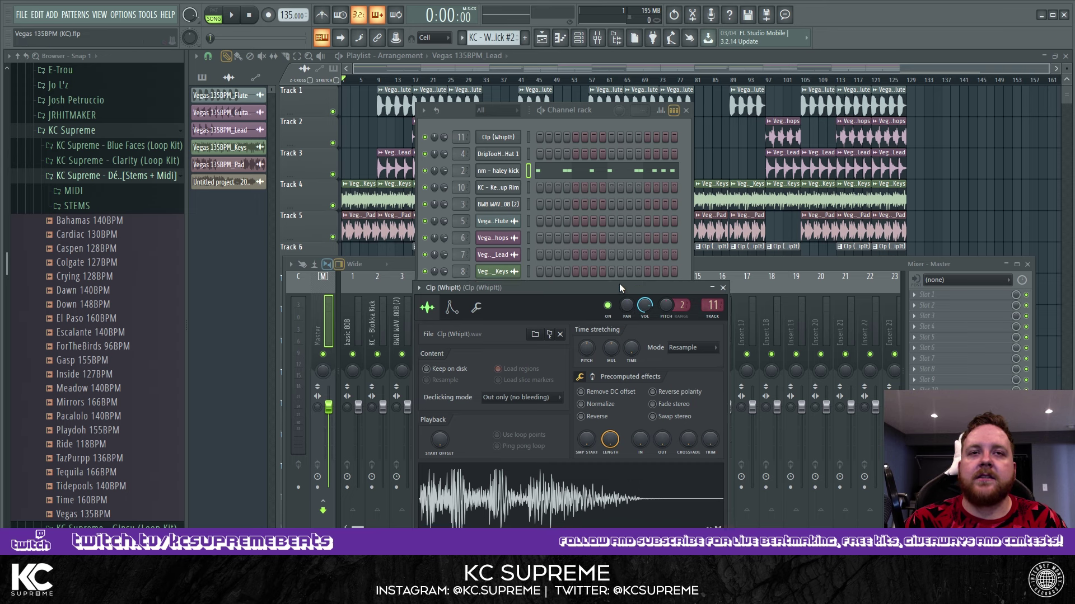
{"action": "left_click_drag", "start_coordinate": [619, 290], "coordinate": [609, 231]}
{"action": "left_click", "coordinate": [555, 451]}
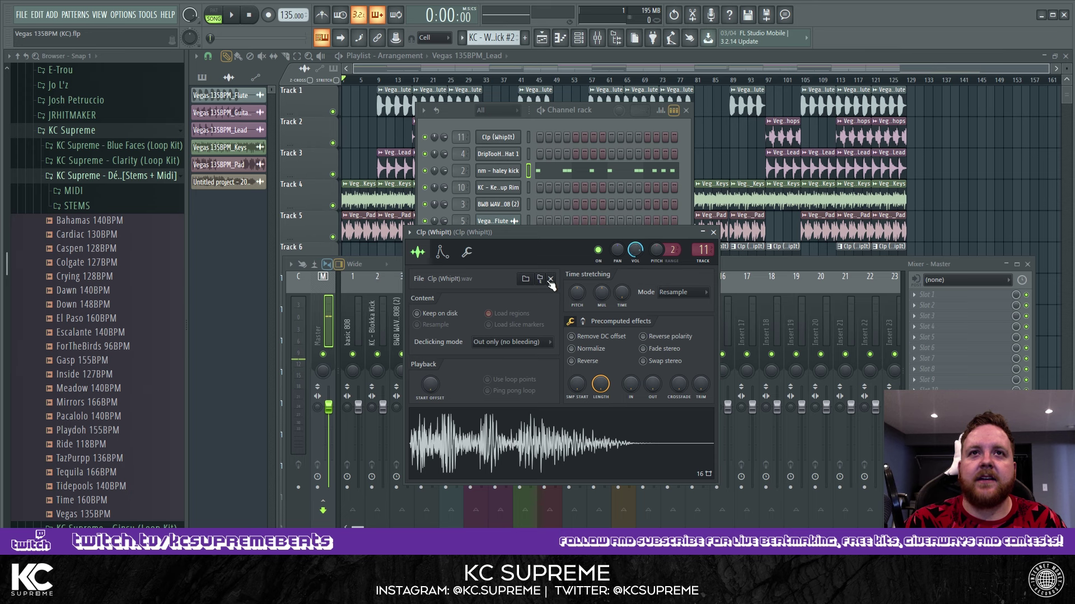
Show the clap's linked mixer track 11 with the channel settings beside it, and preview the sample against the track's meter
{"action": "double_click", "coordinate": [702, 252]}
{"action": "left_click_drag", "start_coordinate": [576, 236], "coordinate": [903, 135]}
{"action": "left_click", "coordinate": [795, 349]}
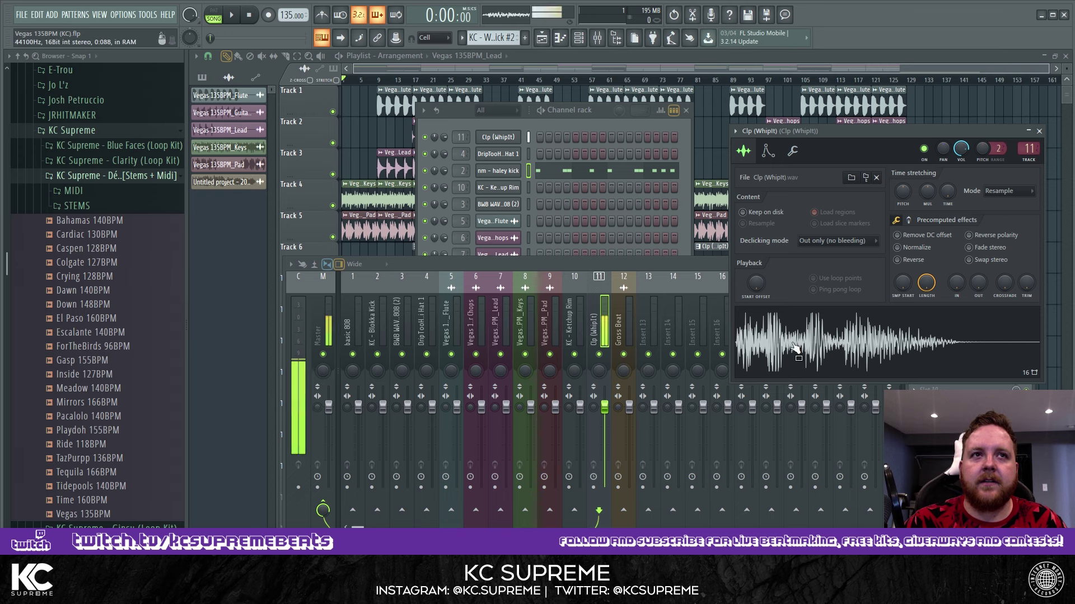
{"action": "left_click", "coordinate": [795, 350]}
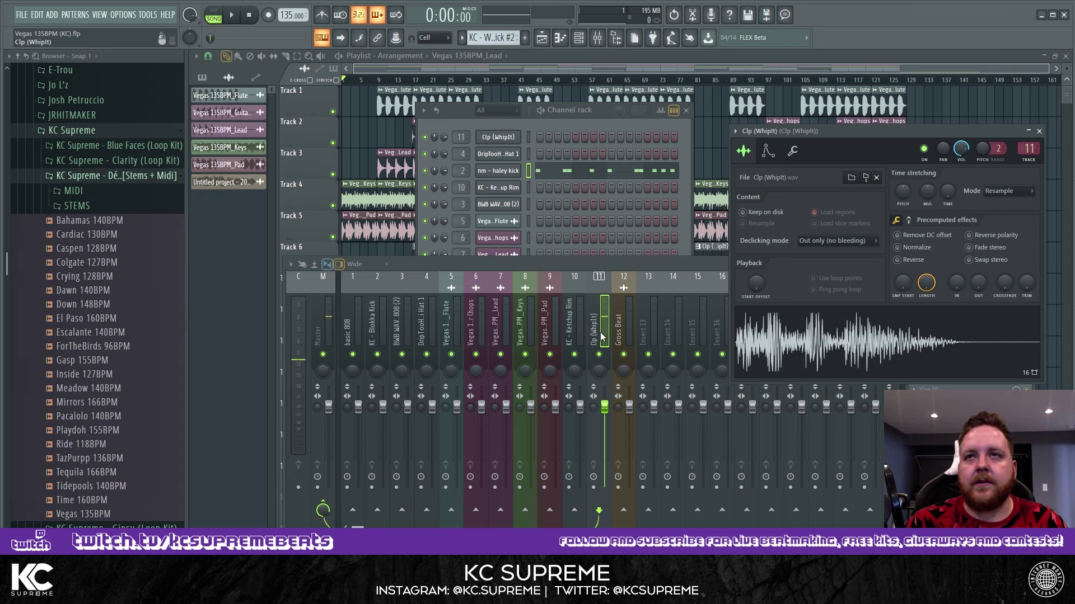
{"action": "left_click_drag", "start_coordinate": [831, 132], "coordinate": [538, 223]}
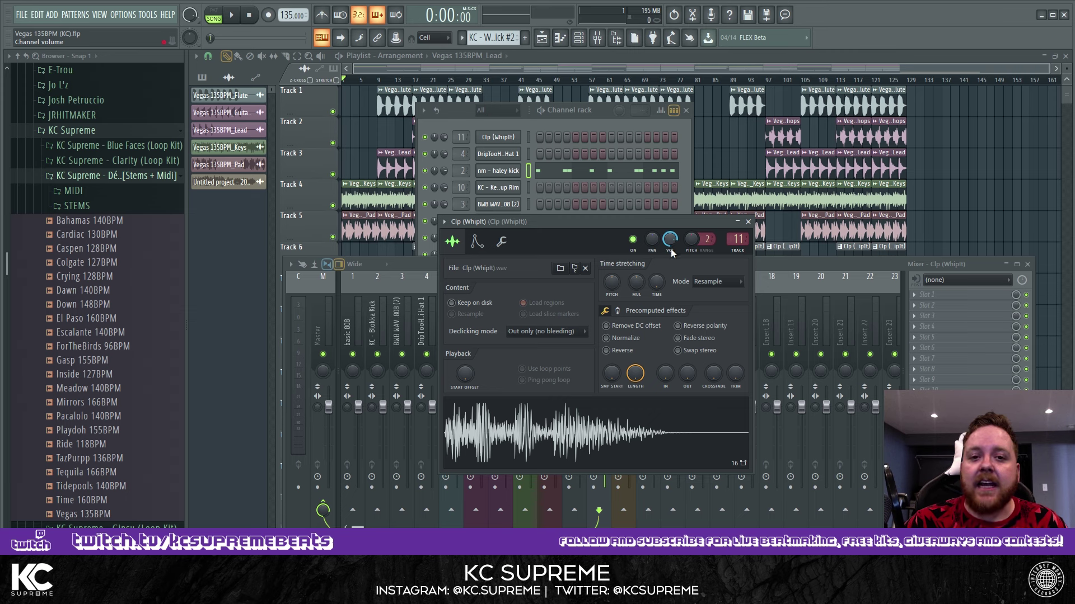
{"action": "left_click", "coordinate": [421, 263]}
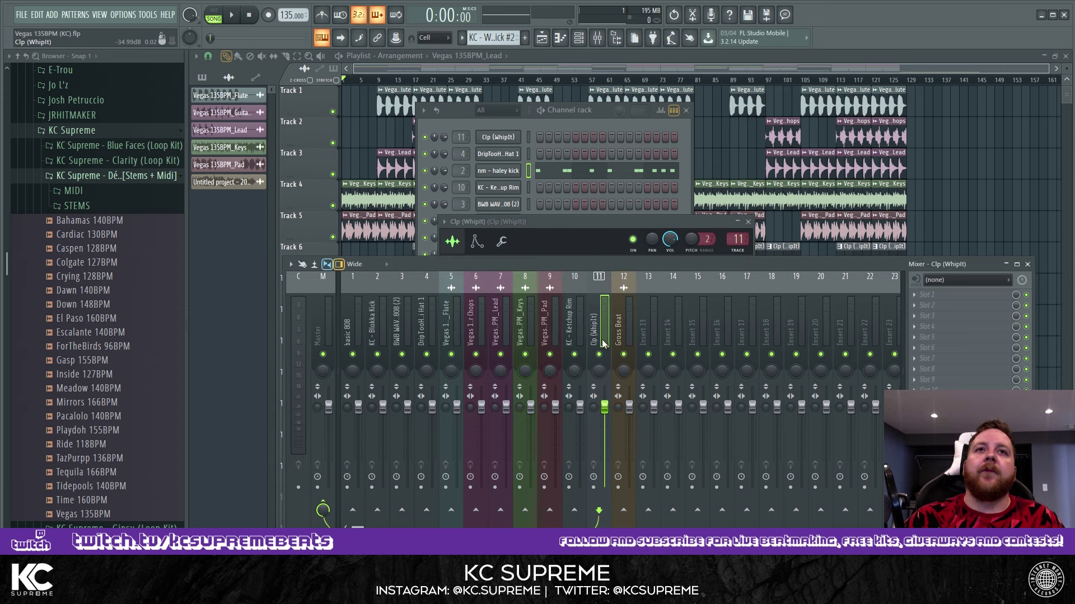
{"action": "left_click", "coordinate": [525, 125]}
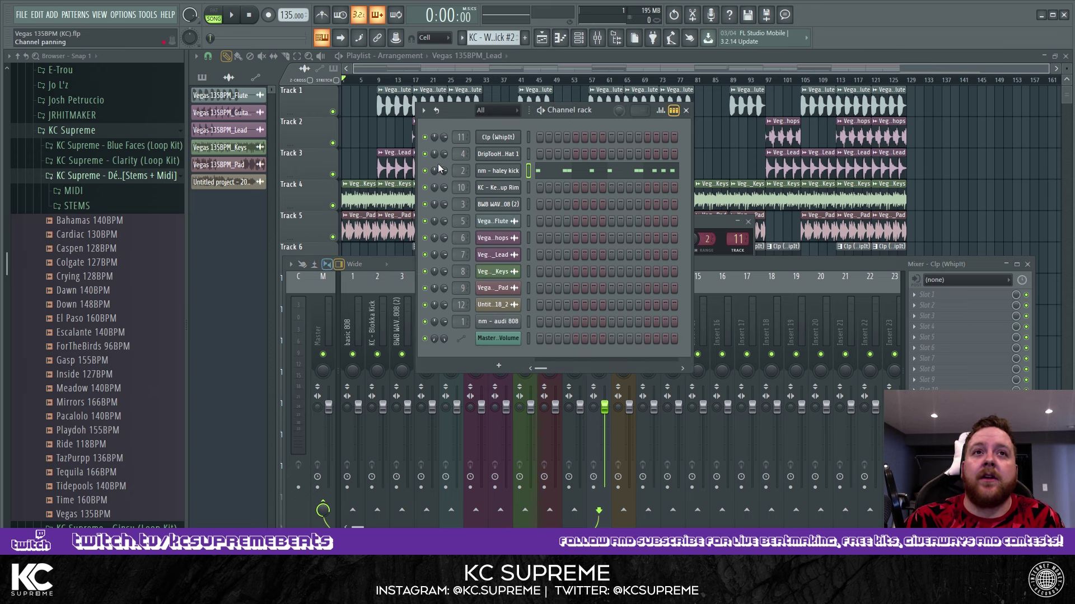
Try lowering the Vegas 135BPM_Lead fader in the mixer, and reset it to its default level
{"action": "left_click", "coordinate": [704, 276]}
{"action": "mouse_move", "coordinate": [506, 407]}
{"action": "left_mouse_down"}
{"action": "mouse_move", "coordinate": [505, 436]}
{"action": "mouse_move", "coordinate": [505, 427]}
{"action": "left_mouse_up"}
{"action": "right_click", "coordinate": [505, 424]}
{"action": "left_click", "coordinate": [526, 433]}
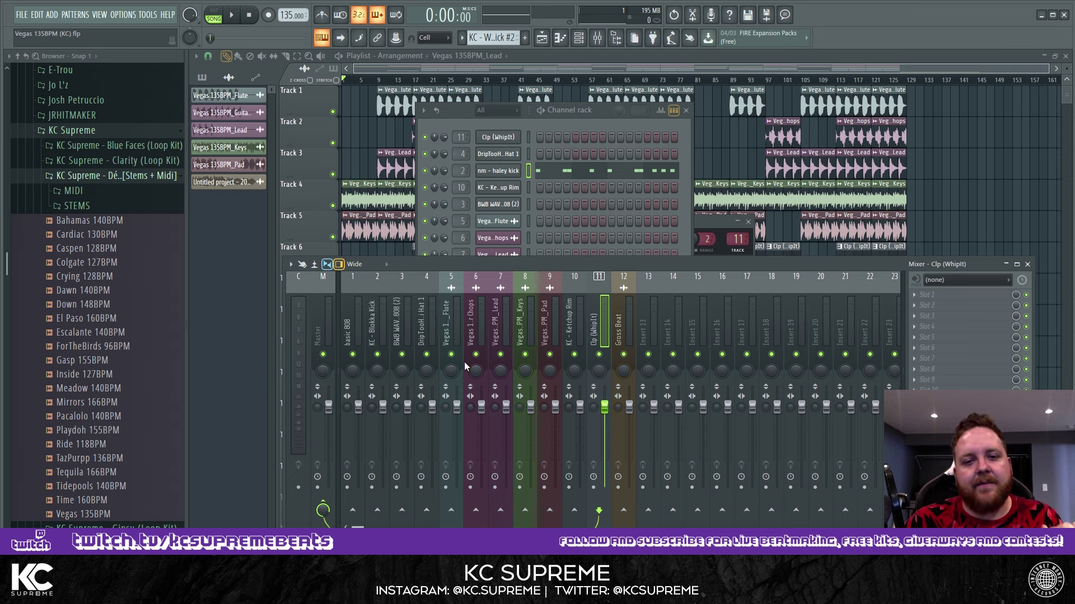
{"action": "left_click", "coordinate": [574, 132]}
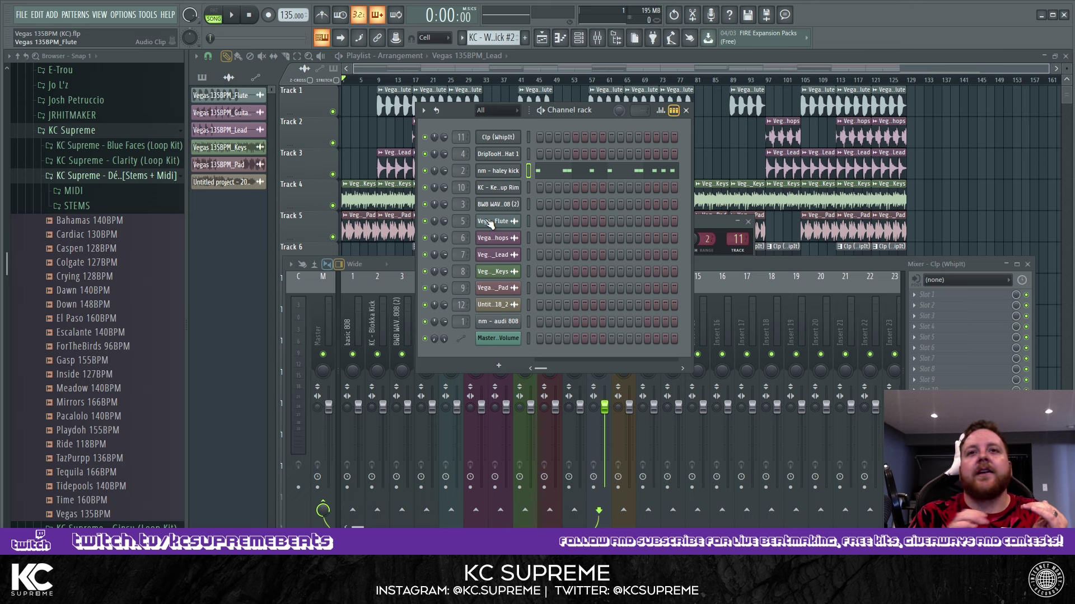
{"action": "left_click", "coordinate": [721, 263]}
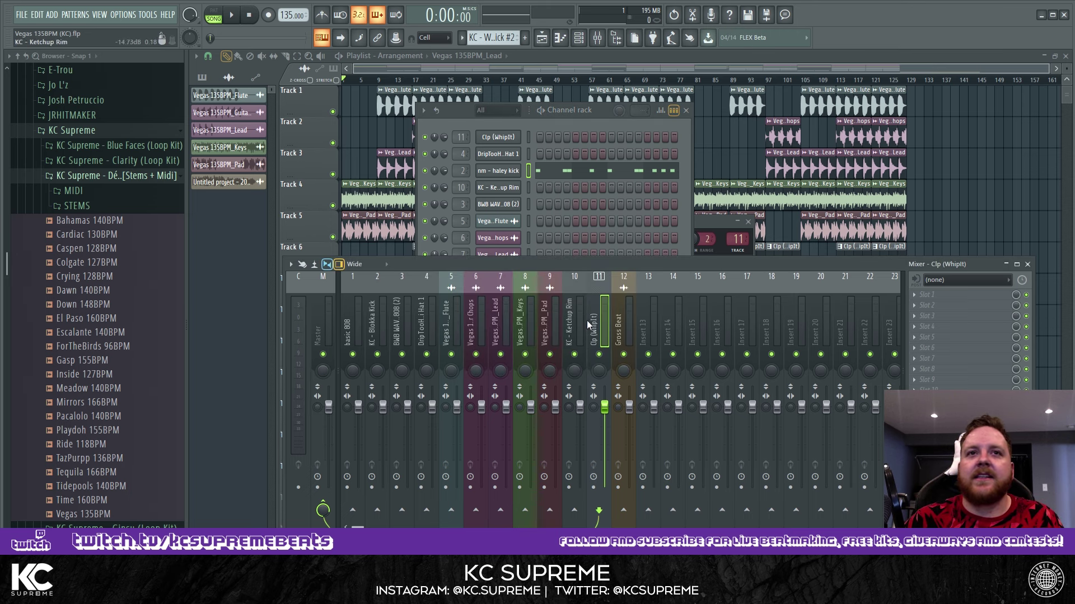
{"action": "left_click", "coordinate": [596, 111]}
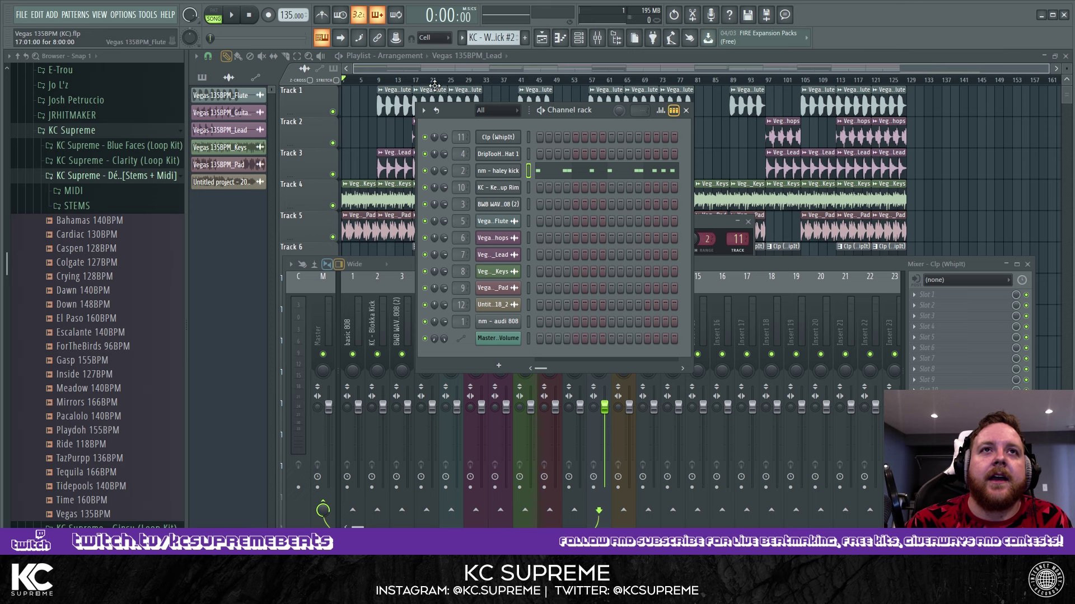
{"action": "left_click", "coordinate": [701, 262]}
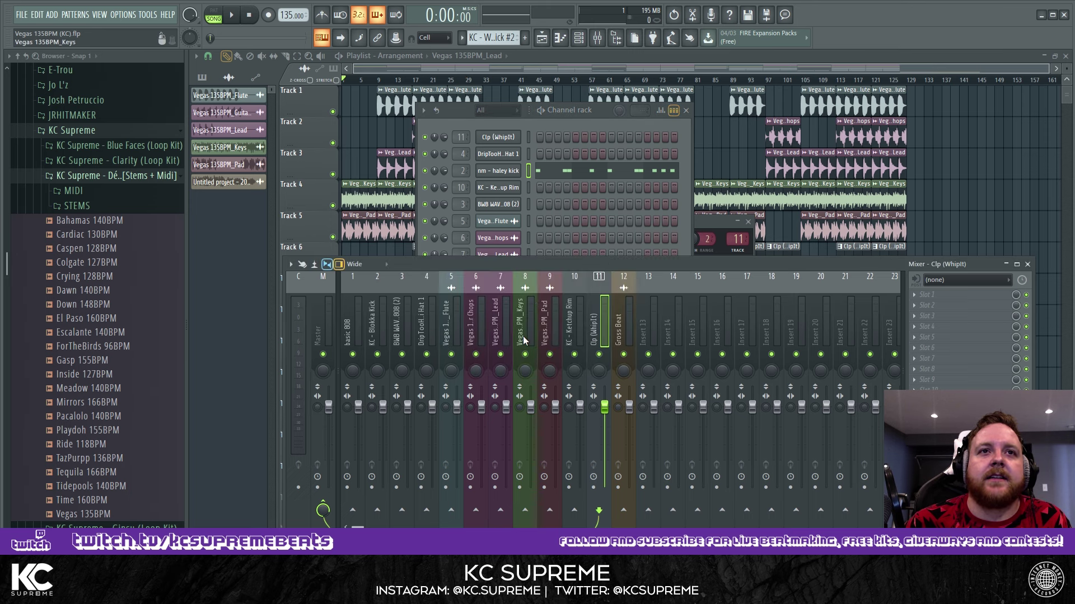
{"action": "left_click", "coordinate": [597, 119]}
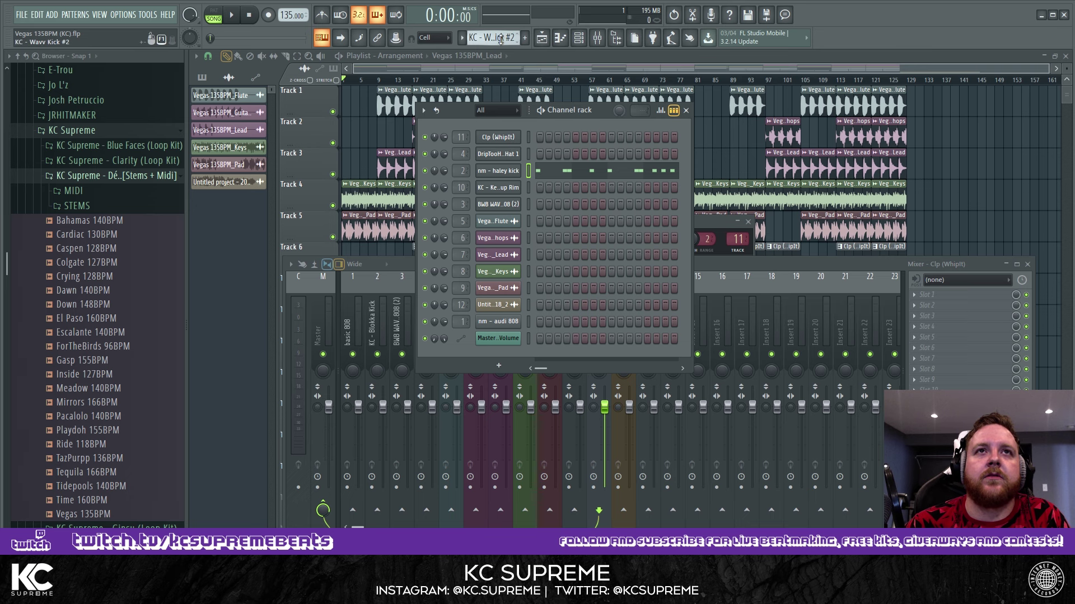
Open the channel settings of the Vegas 135BPM_Keys clip on Track 4 and show its mixer track 8 alongside
{"action": "left_click", "coordinate": [482, 56]}
{"action": "double_click", "coordinate": [424, 103]}
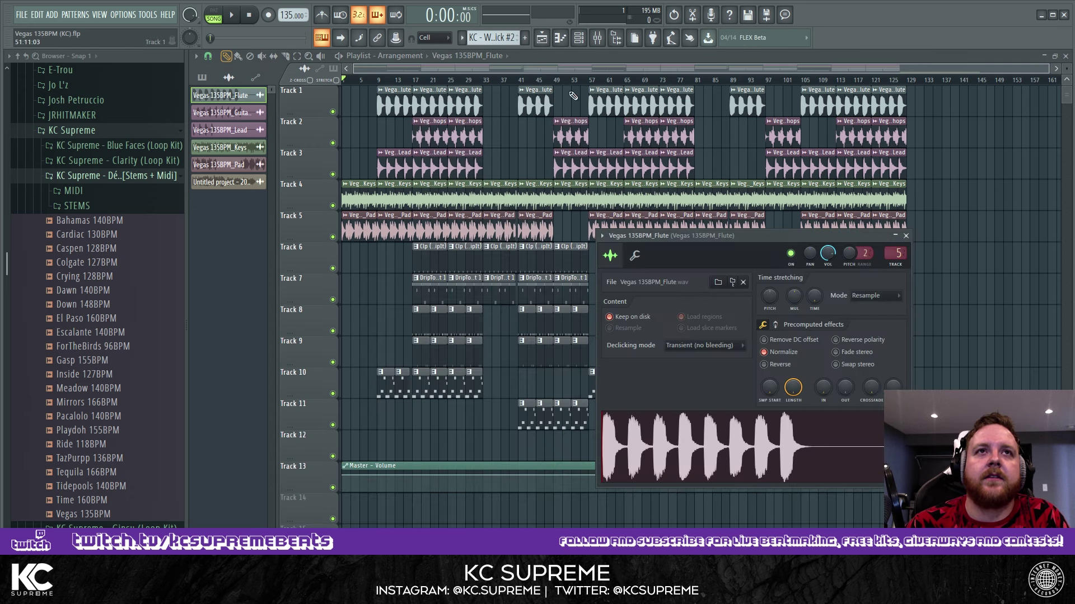
{"action": "double_click", "coordinate": [436, 196]}
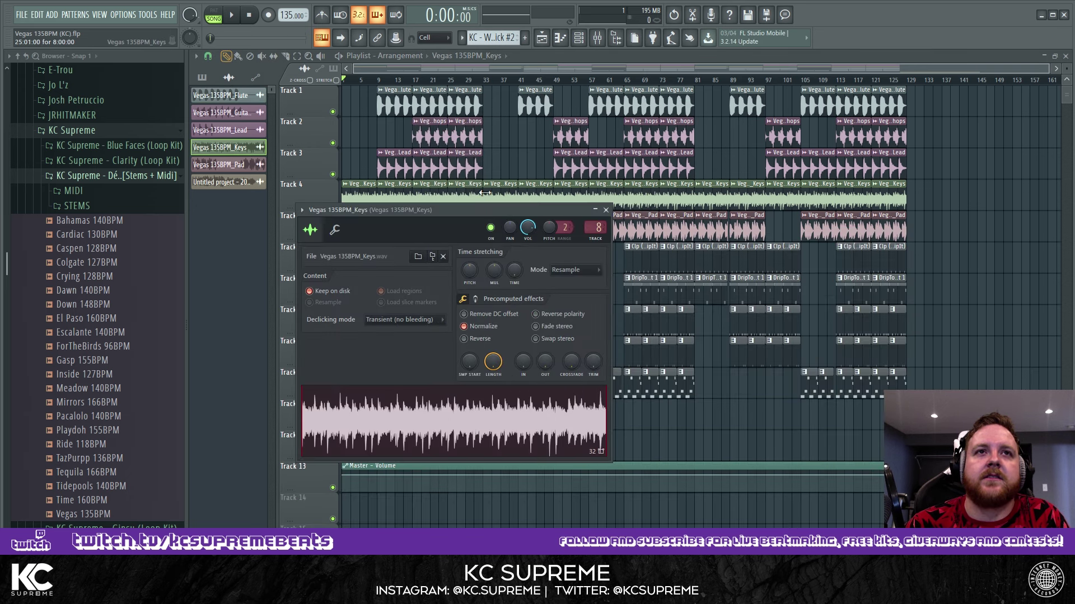
{"action": "double_click", "coordinate": [596, 227]}
{"action": "left_click_drag", "start_coordinate": [512, 210], "coordinate": [802, 58]}
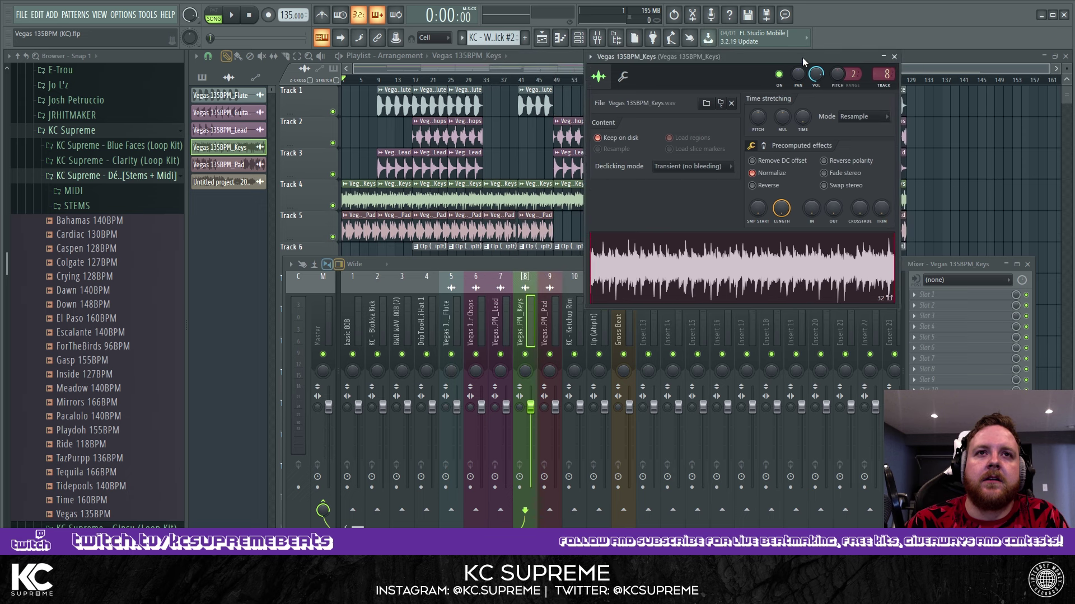
{"action": "left_click_drag", "start_coordinate": [569, 255], "coordinate": [578, 283]}
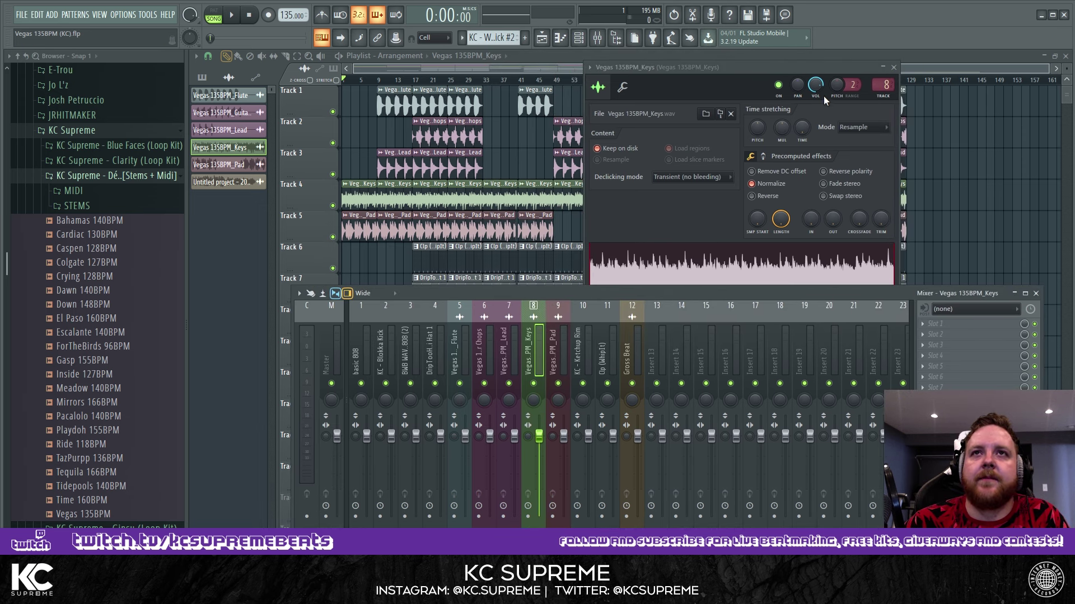
Solo the Keys mixer track and lower the Keys channel volume to about 41% during playback
{"action": "right_click", "coordinate": [534, 384]}
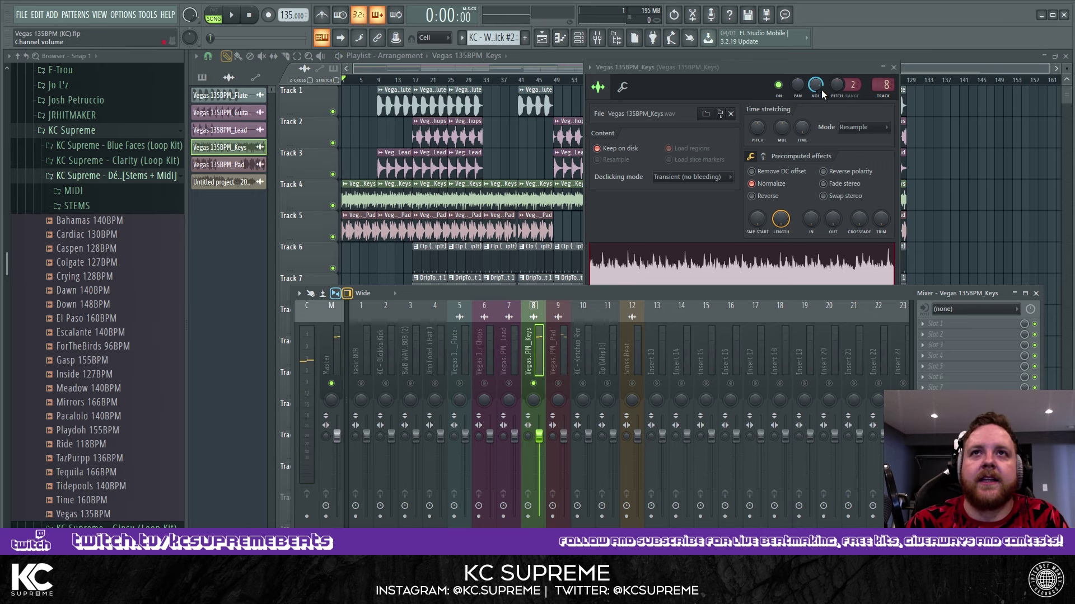
{"action": "key", "text": "space"}
{"action": "key", "text": "space"}
{"action": "left_click_drag", "start_coordinate": [820, 86], "coordinate": [819, 93]}
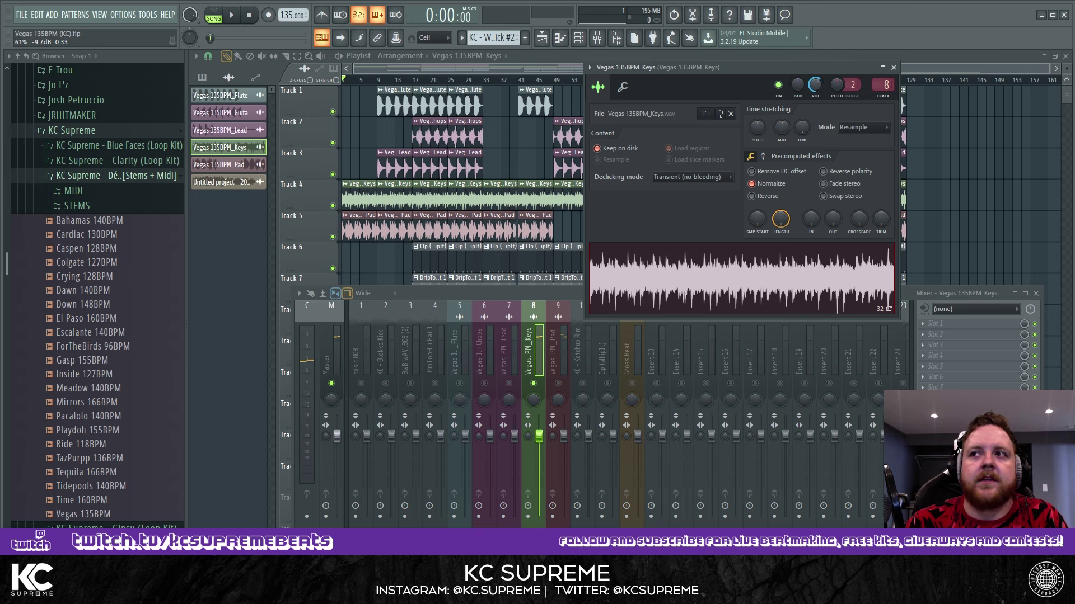
{"action": "key", "text": "space"}
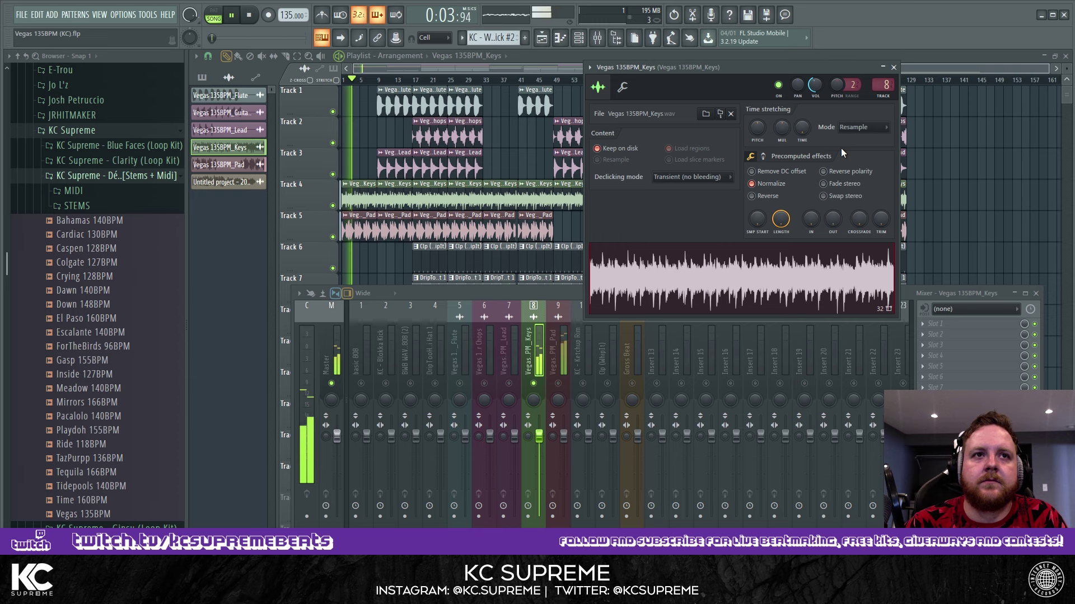
{"action": "left_click", "coordinate": [813, 85]}
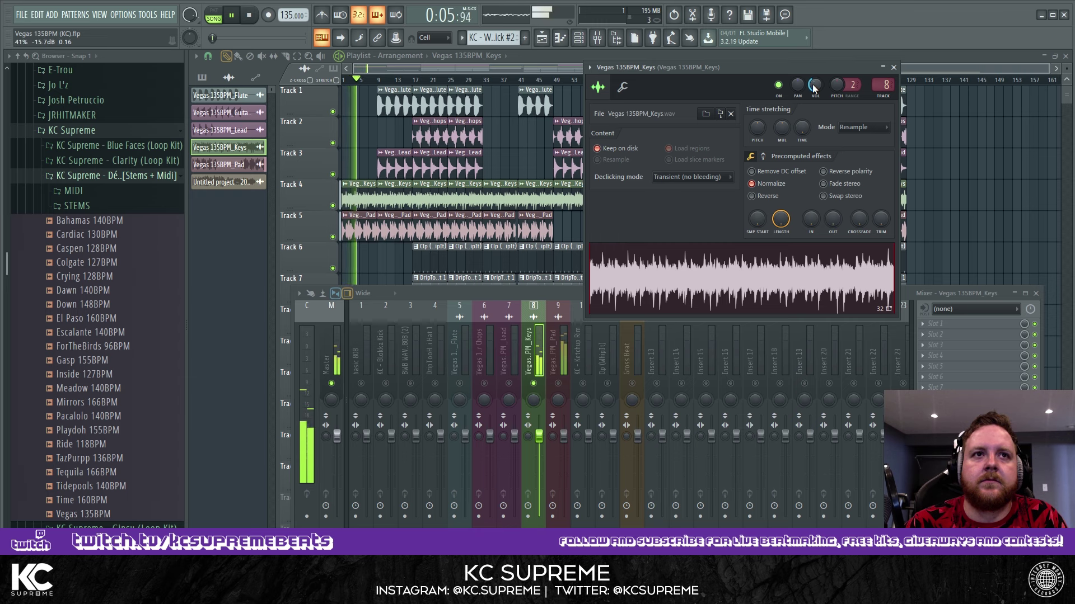
Play the soloed Keys from the start to check the level, and close the Keys channel settings
{"action": "key", "text": "space"}
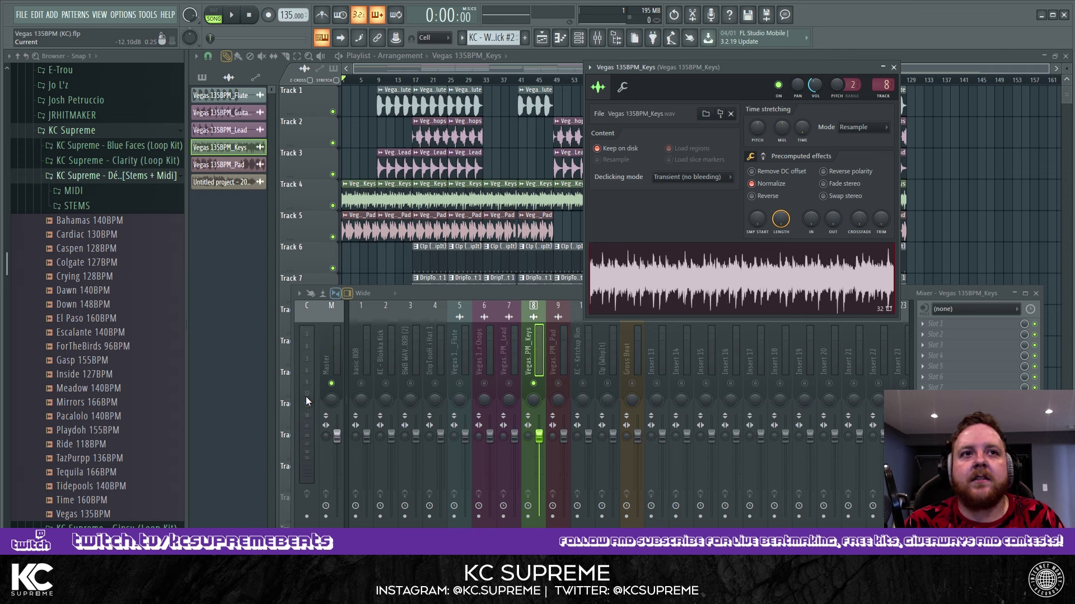
{"action": "key", "text": "space"}
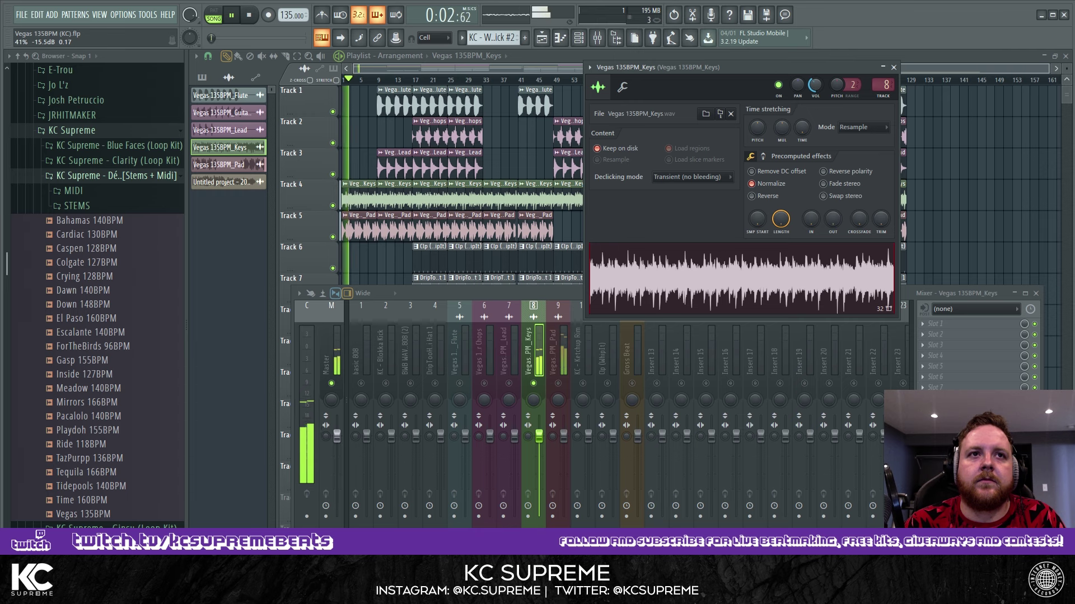
{"action": "key", "text": "space"}
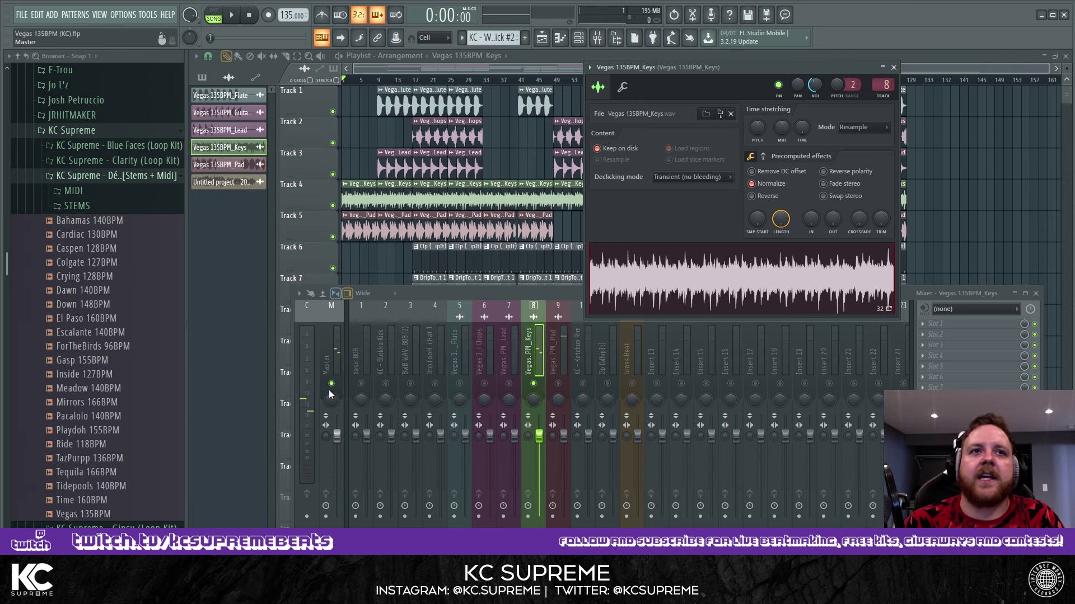
{"action": "left_click", "coordinate": [893, 68]}
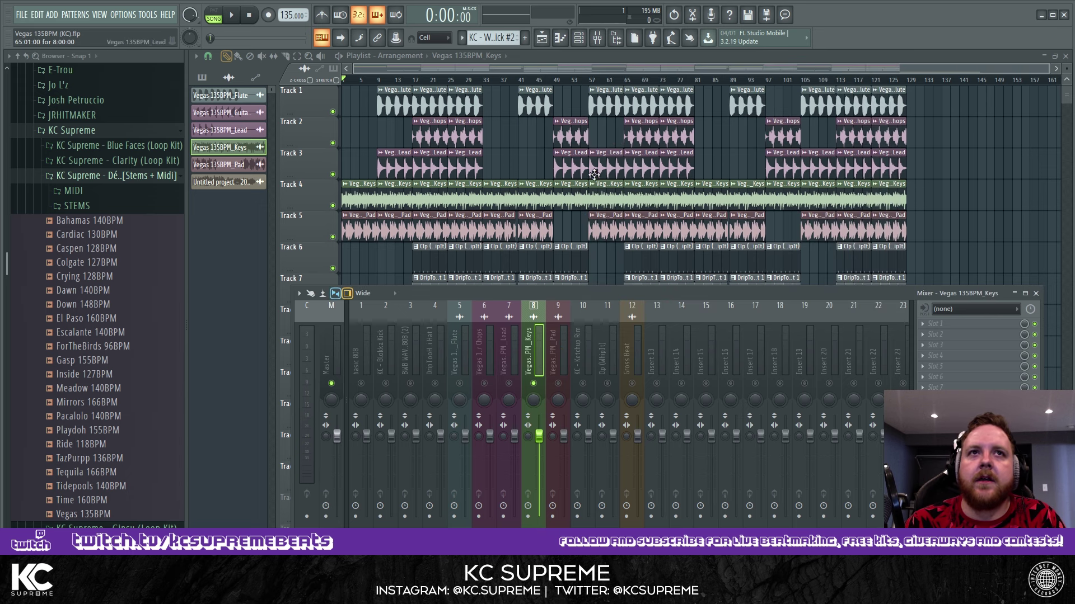
Open the channel settings of the Vegas 135BPM_Pad clip on Track 5, and solo its mixer track 9 for playback
{"action": "key", "text": "F9"}
{"action": "double_click", "coordinate": [435, 231]}
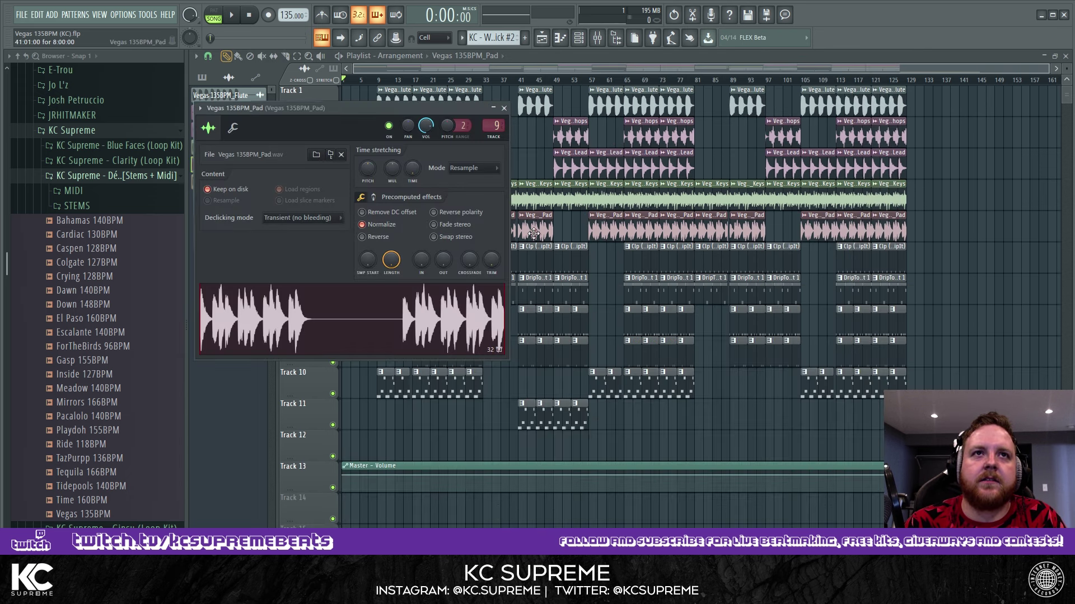
{"action": "left_click", "coordinate": [491, 128]}
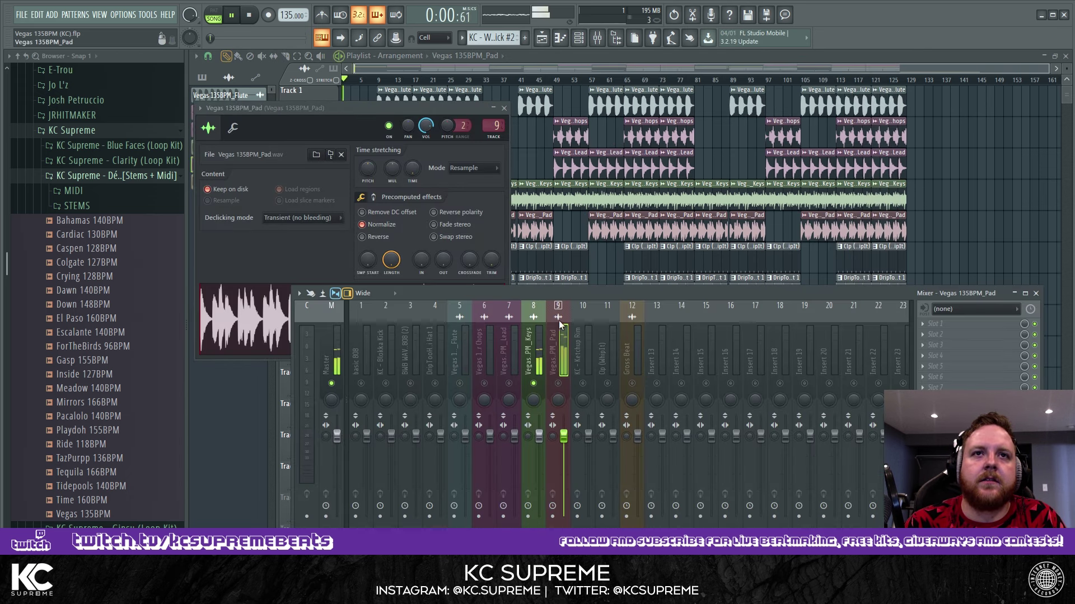
{"action": "left_click", "coordinate": [558, 385]}
{"action": "left_click", "coordinate": [534, 384]}
{"action": "key", "text": "space"}
{"action": "key", "text": "space"}
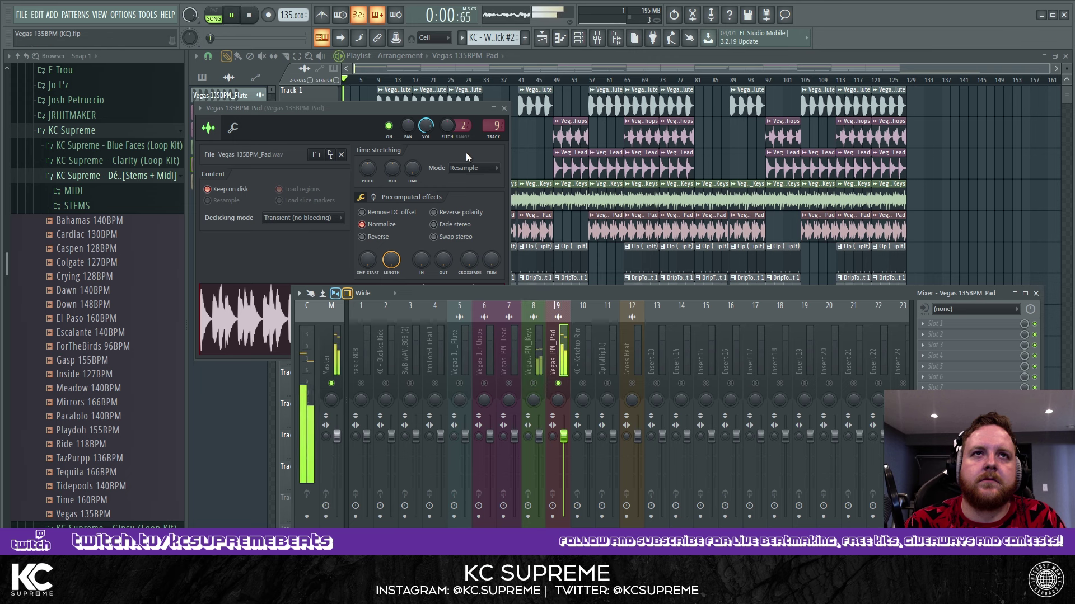
{"action": "left_click", "coordinate": [426, 126]}
{"action": "left_click_drag", "start_coordinate": [426, 126], "coordinate": [425, 145]}
{"action": "key", "text": "space"}
{"action": "key", "text": "space"}
{"action": "left_click", "coordinate": [584, 292]}
{"action": "left_click_drag", "start_coordinate": [461, 107], "coordinate": [859, 98]}
{"action": "key", "text": "space"}
{"action": "key", "text": "space"}
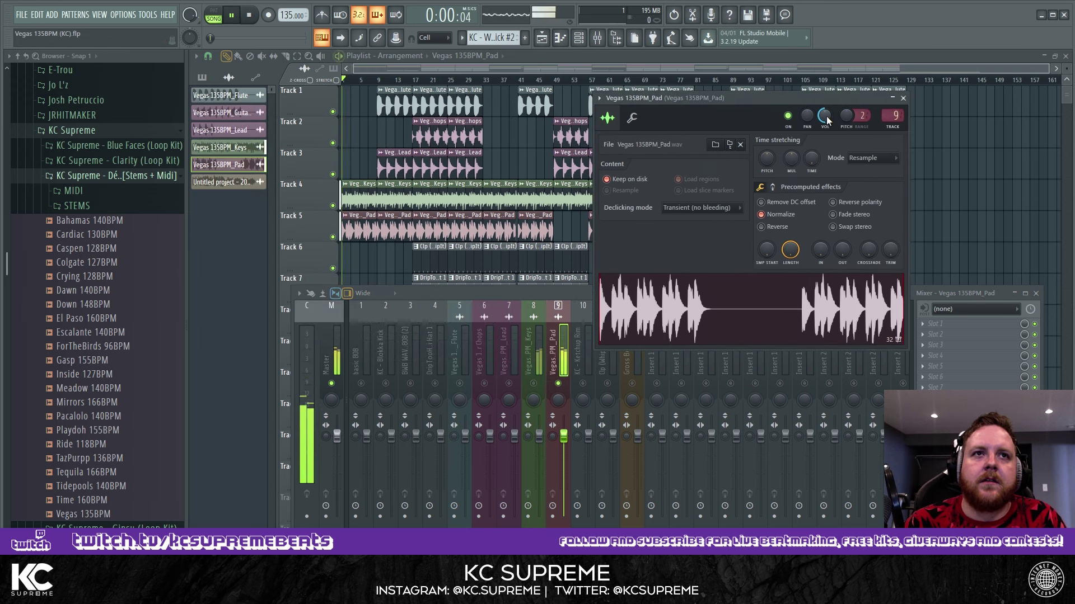
{"action": "key", "text": "space"}
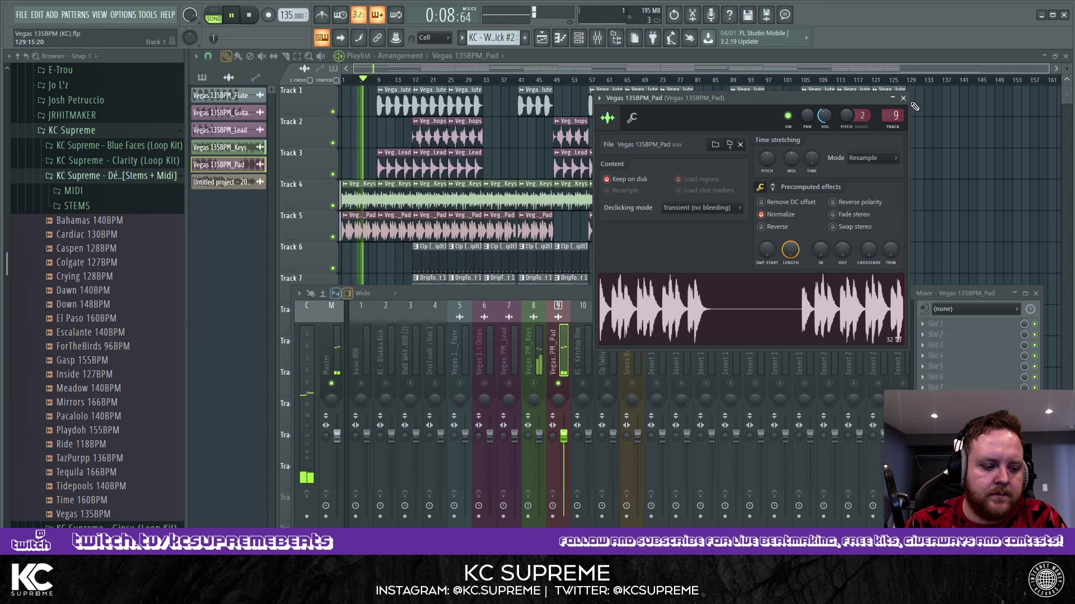
{"action": "key", "text": "space"}
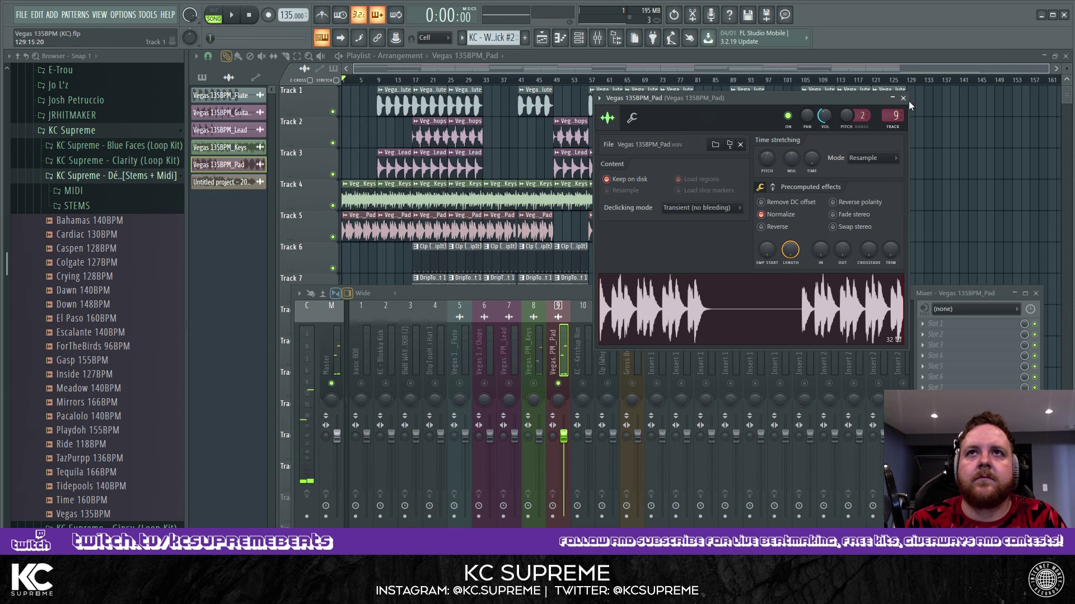
{"action": "left_click", "coordinate": [903, 98]}
{"action": "key", "text": "F9"}
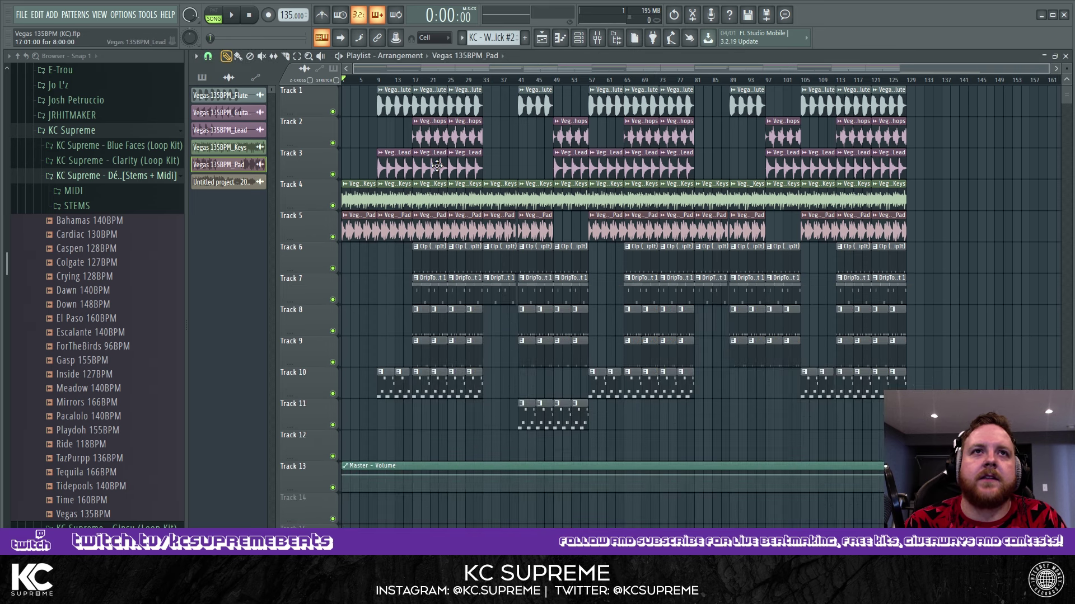
Open the channel settings of the Vegas 135BPM_Lead clip on Track 3, and solo its mixer track 7 for playback
{"action": "double_click", "coordinate": [601, 174]}
{"action": "key", "text": "F9"}
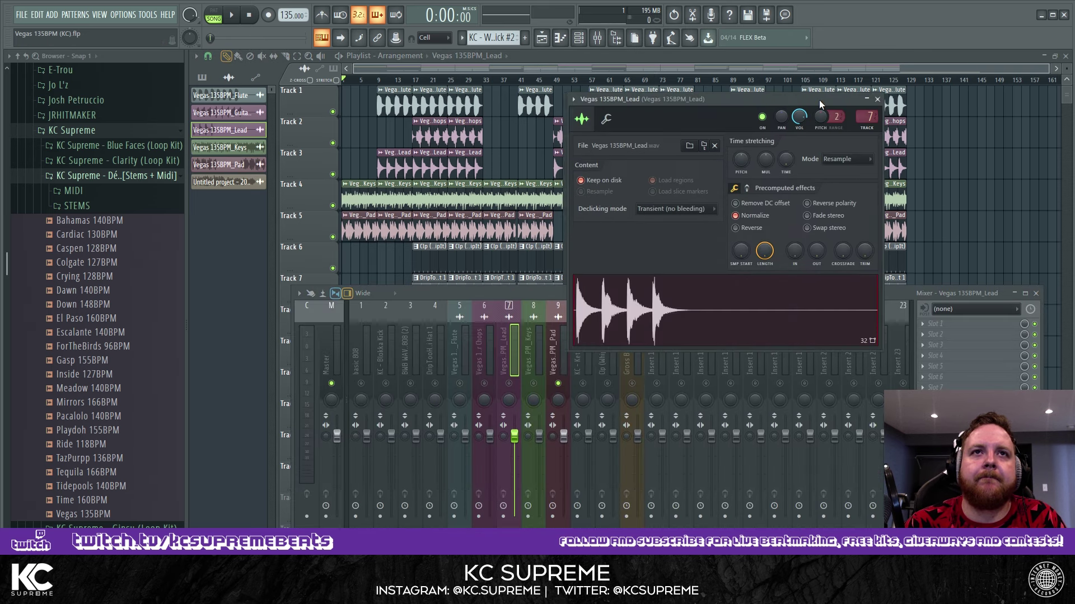
{"action": "right_click", "coordinate": [509, 384]}
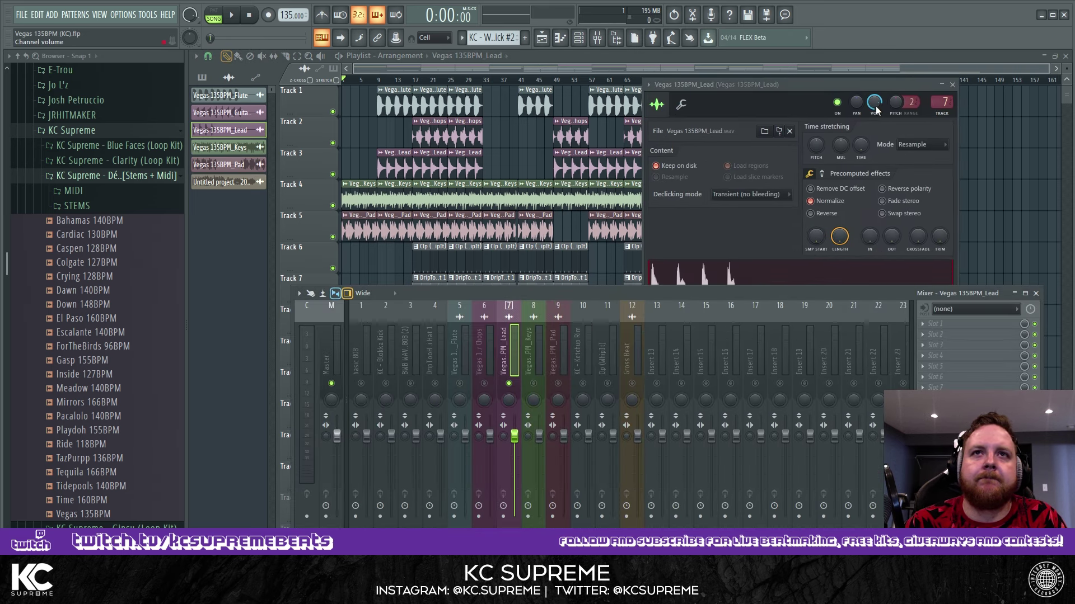
{"action": "key", "text": "space"}
{"action": "left_click_drag", "start_coordinate": [874, 103], "coordinate": [874, 107]}
{"action": "key", "text": "space"}
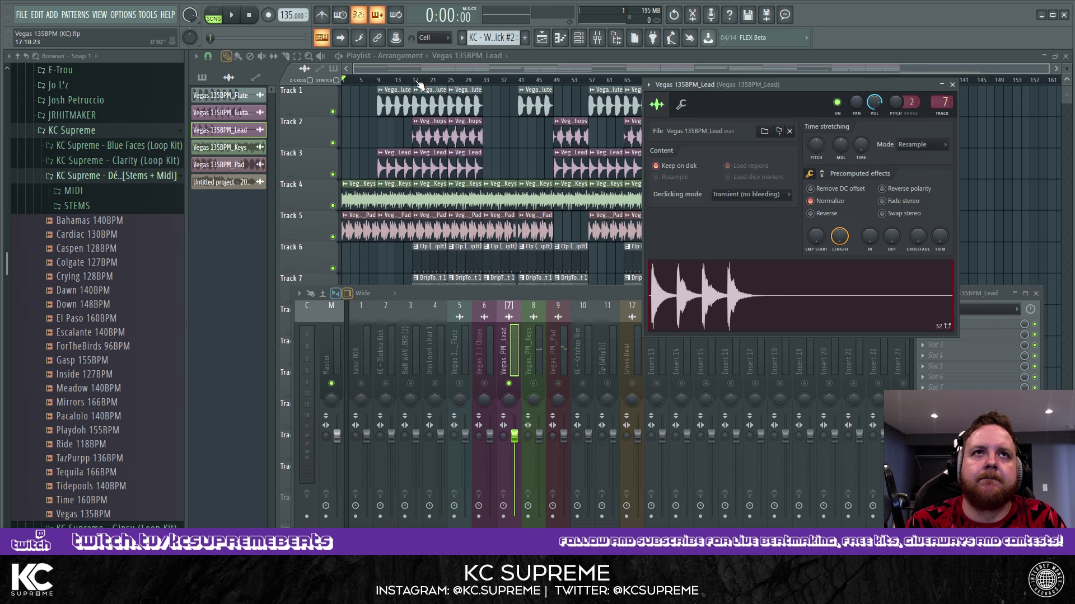
Select bars 17 to 33 as the playback range, and bring the mixer and the Lead channel settings back up
{"action": "left_click_drag", "start_coordinate": [415, 81], "coordinate": [493, 83]}
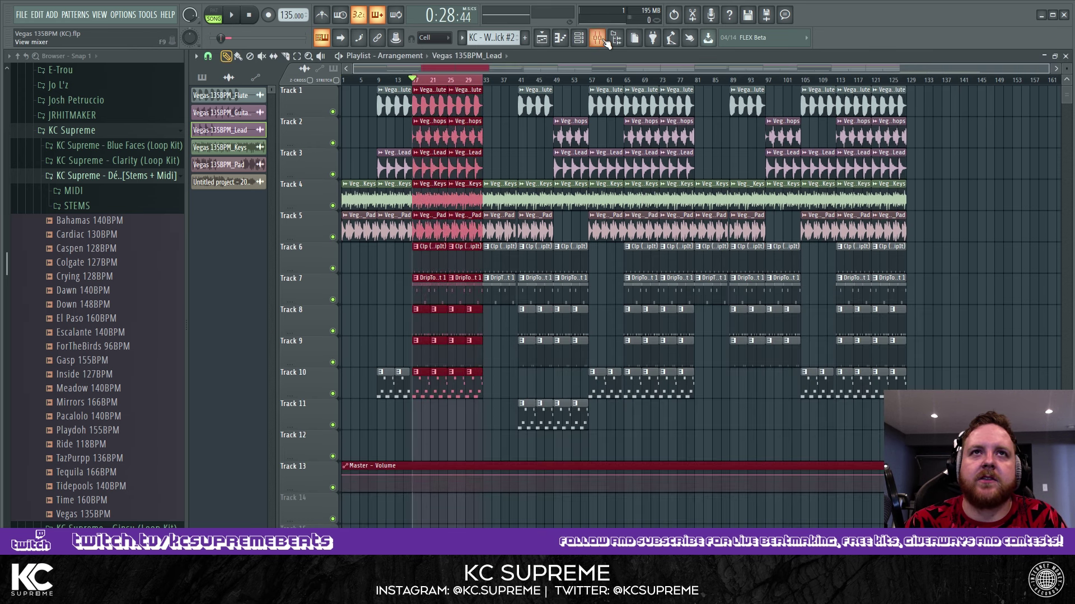
{"action": "left_click", "coordinate": [596, 37]}
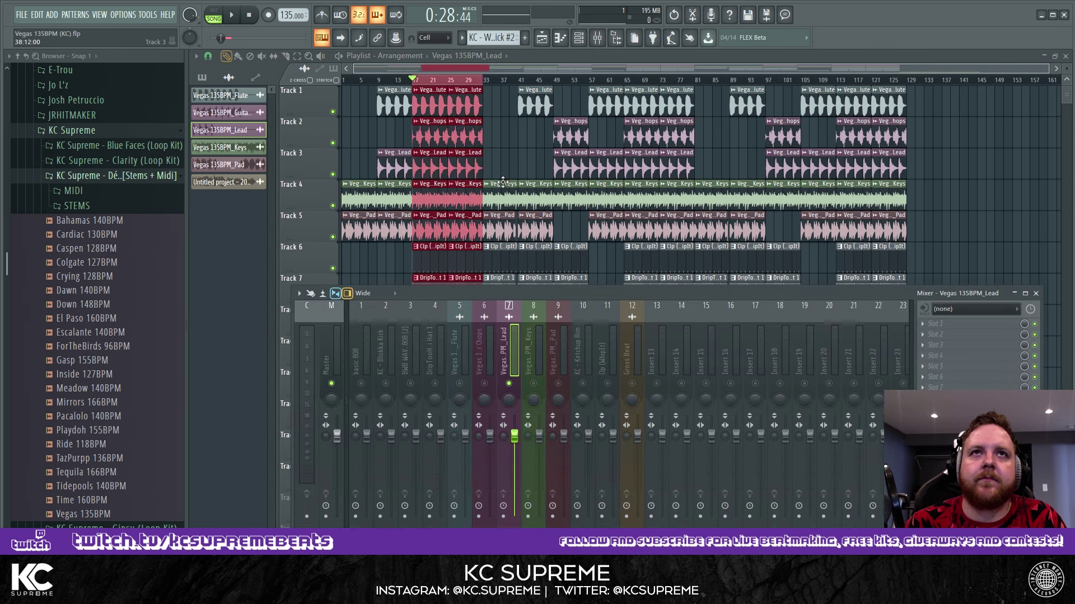
{"action": "double_click", "coordinate": [438, 163]}
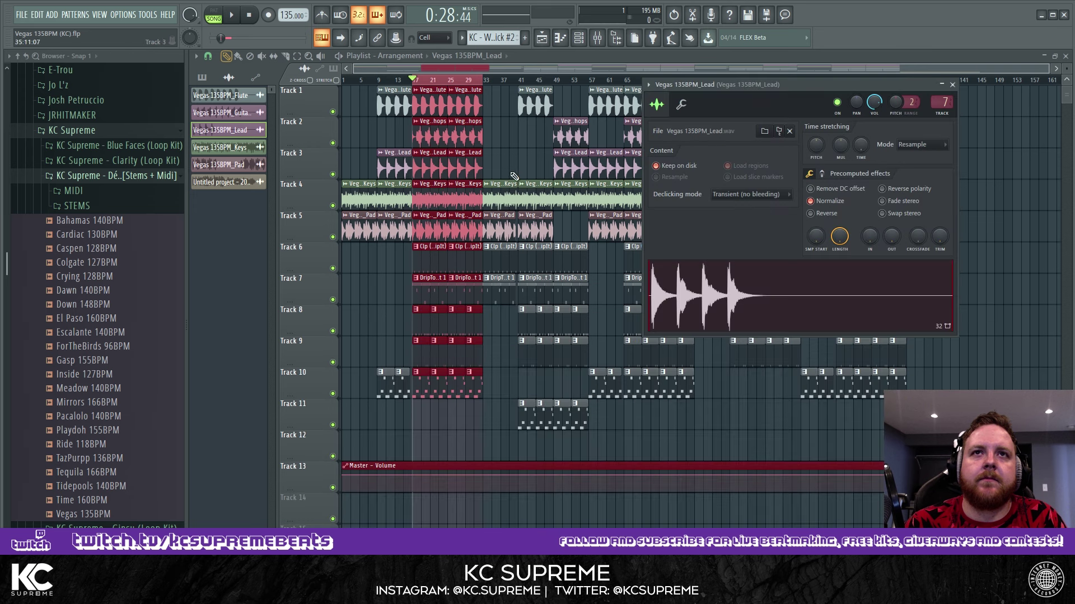
{"action": "left_click", "coordinate": [598, 45]}
{"action": "left_click_drag", "start_coordinate": [777, 86], "coordinate": [789, 70]}
{"action": "left_click_drag", "start_coordinate": [885, 89], "coordinate": [886, 129]}
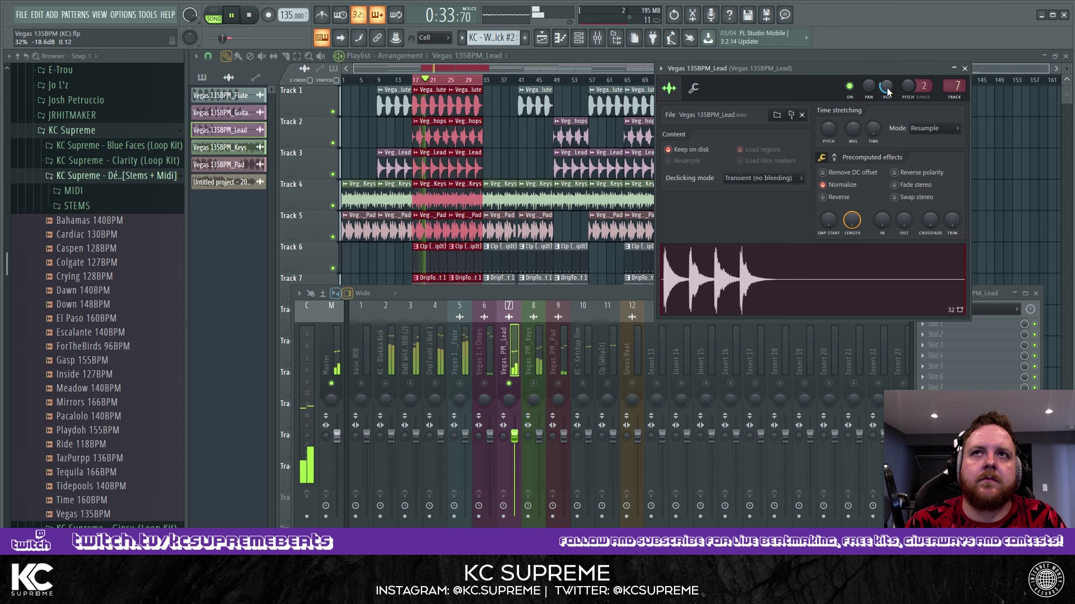
{"action": "left_click", "coordinate": [964, 69]}
{"action": "key", "text": "space"}
Open the channel settings of the Guitar Chops clip on Track 2, and solo its mixer track 6 for playback
{"action": "double_click", "coordinate": [469, 136]}
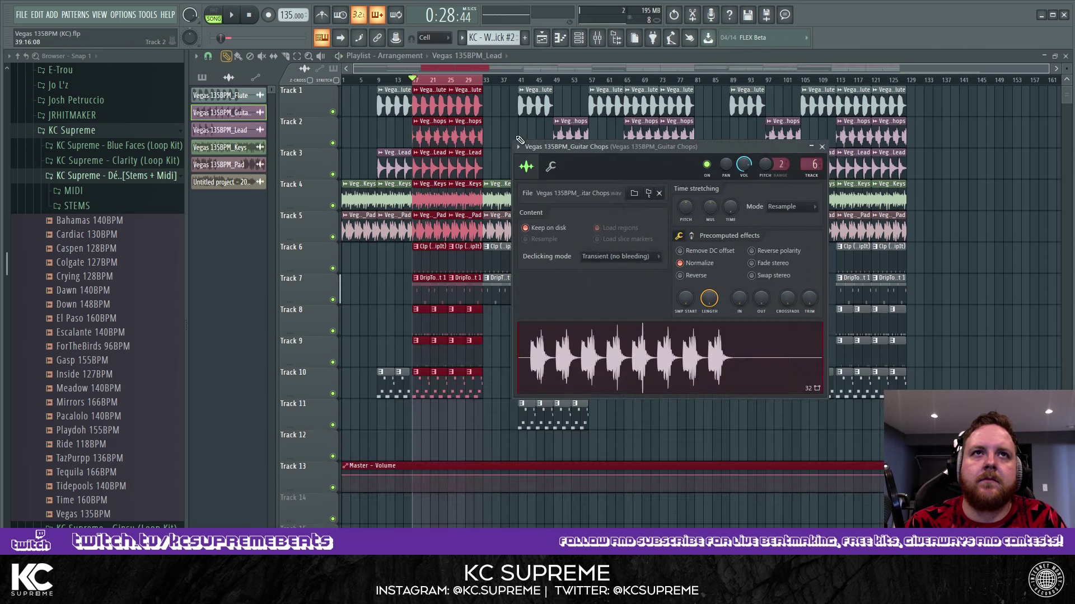
{"action": "double_click", "coordinate": [814, 162]}
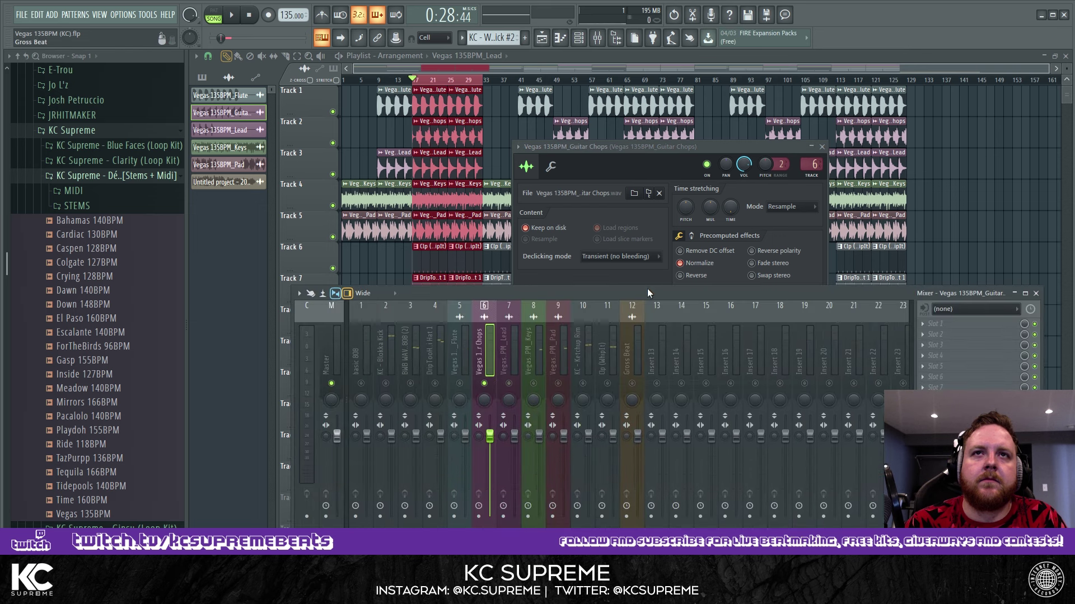
{"action": "left_click", "coordinate": [745, 171]}
{"action": "key", "text": "space"}
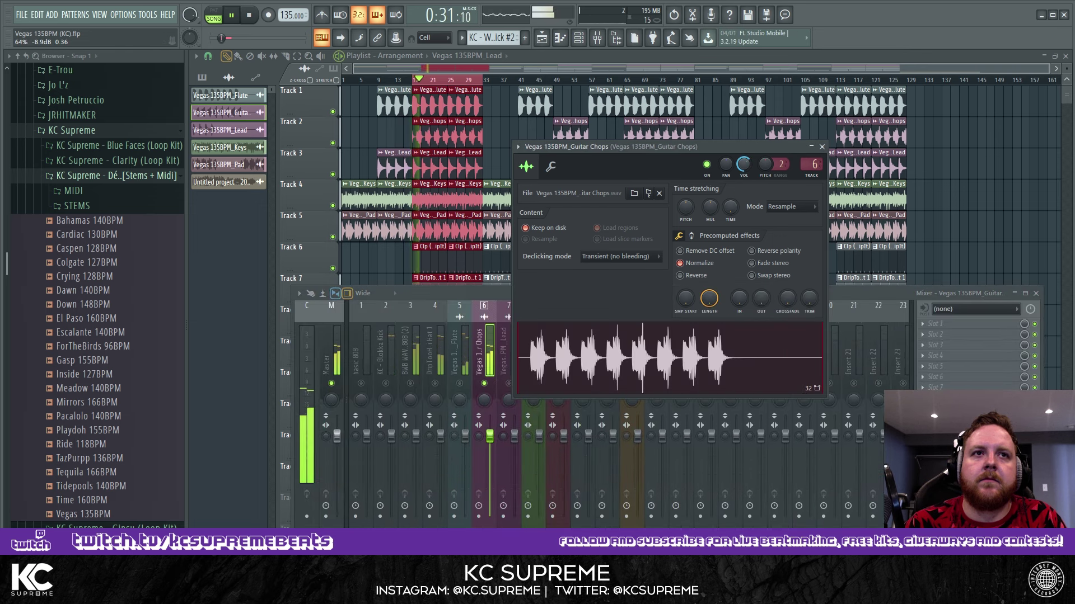
Lower the Guitar Chops channel volume to about 44% during soloed playback
{"action": "key", "text": "space"}
{"action": "key", "text": "space"}
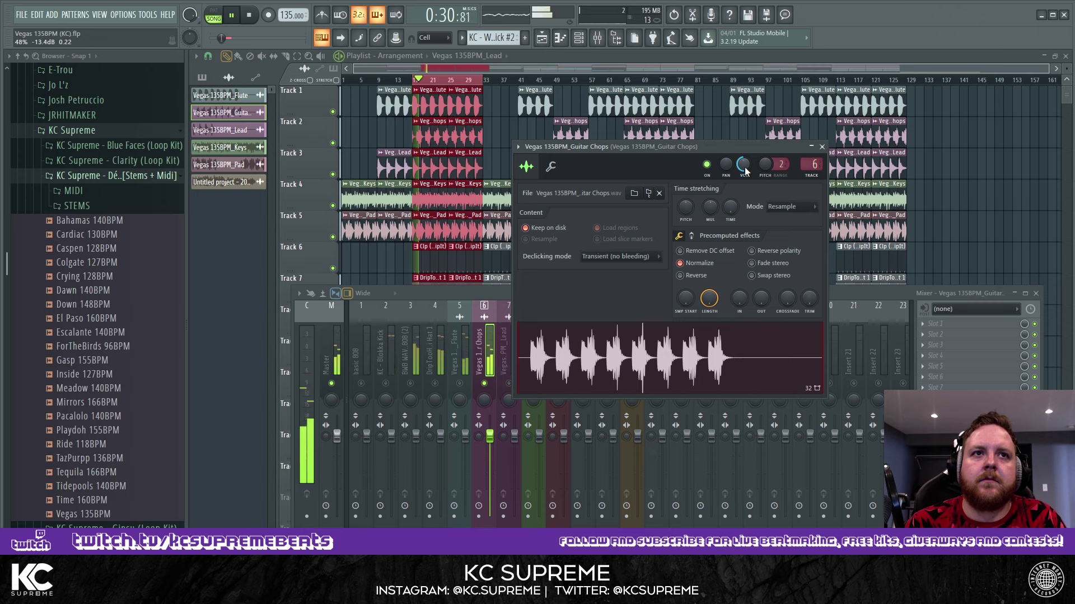
{"action": "left_click_drag", "start_coordinate": [745, 171], "coordinate": [745, 176]}
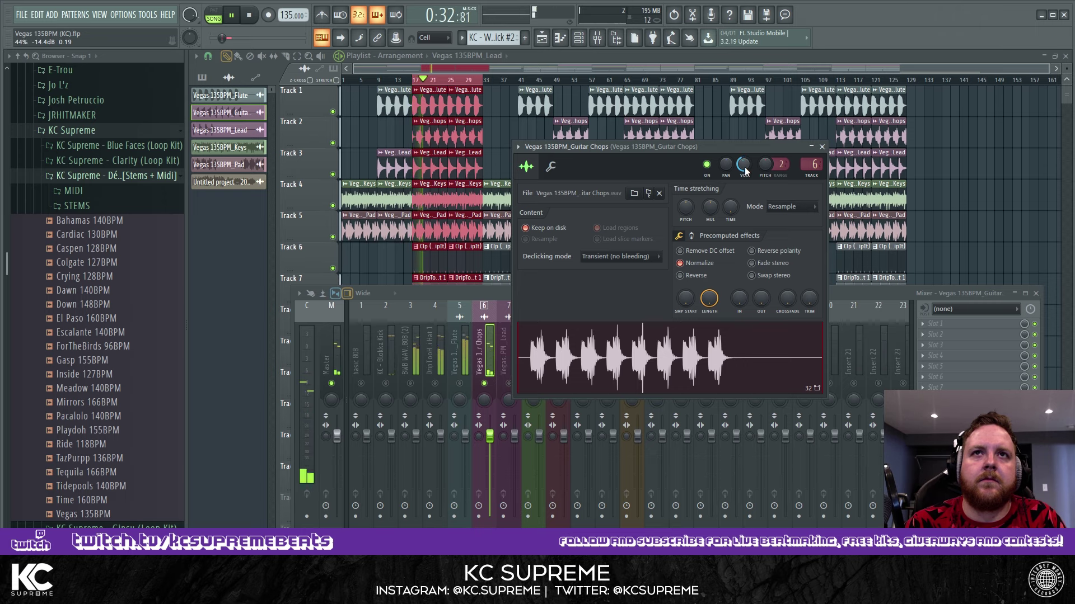
{"action": "key", "text": "space"}
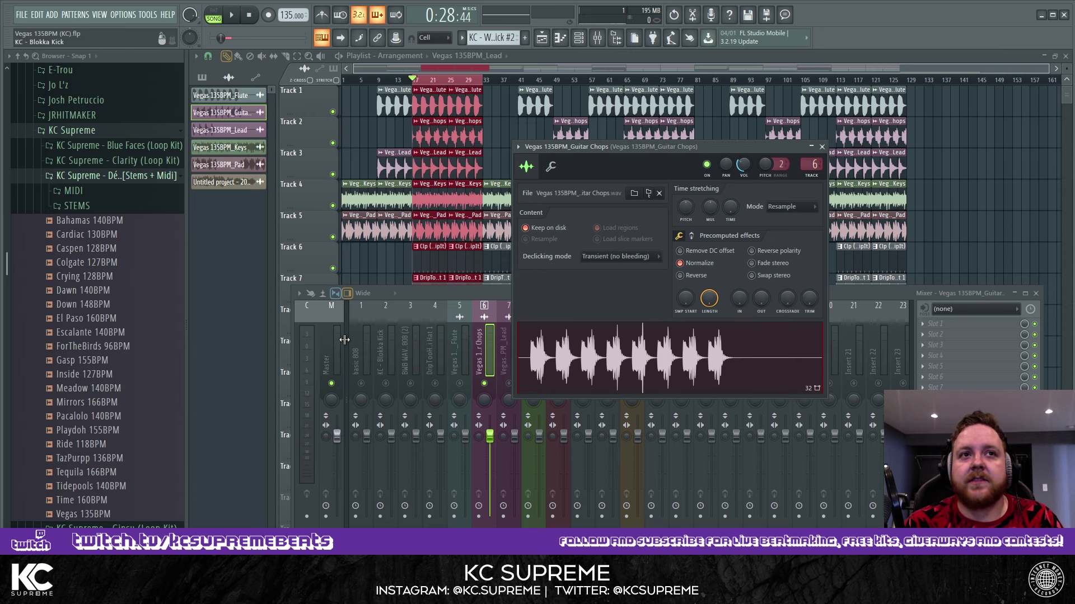
Replay the soloed Guitar Chops to check the level, and close the Guitar Chops channel settings
{"action": "key", "text": "space"}
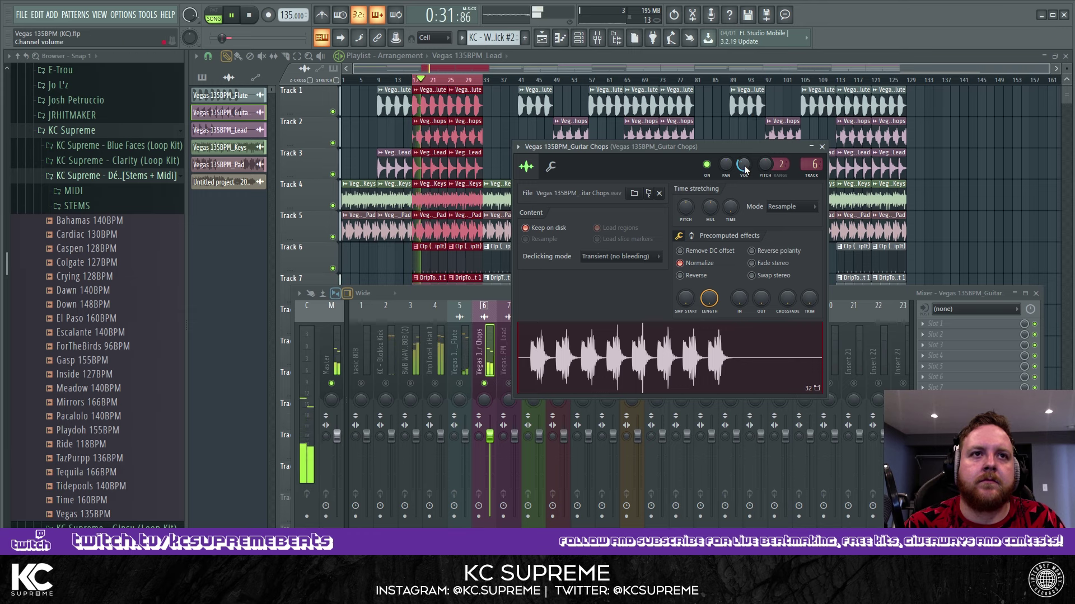
{"action": "key", "text": "space"}
{"action": "left_click", "coordinate": [822, 146]}
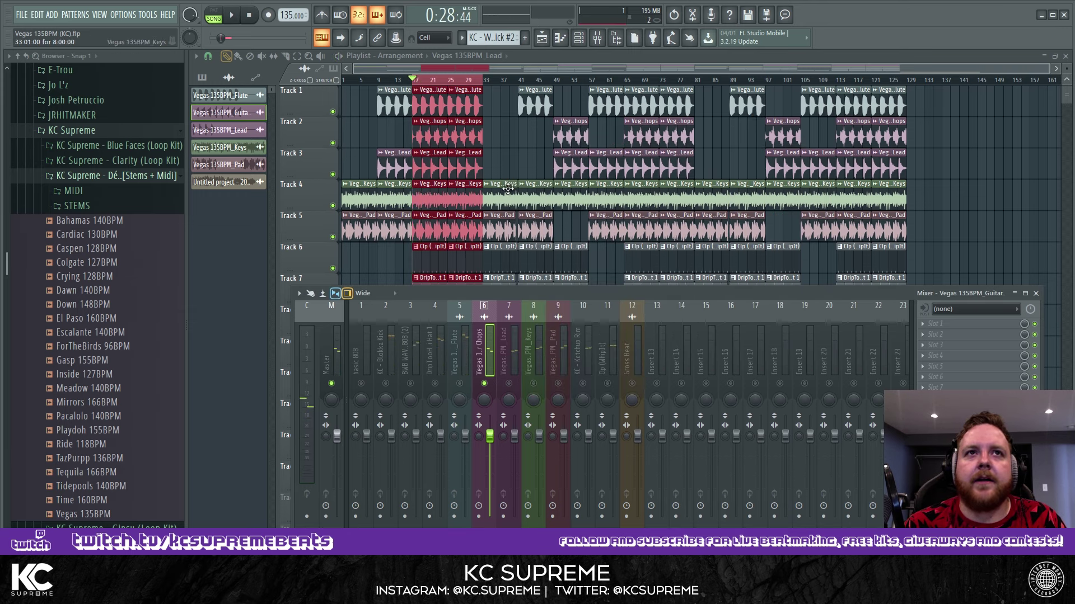
Open the channel settings of the Flute clip on Track 1 clear of the mixer's meters, and solo mixer track 5
{"action": "double_click", "coordinate": [430, 97]}
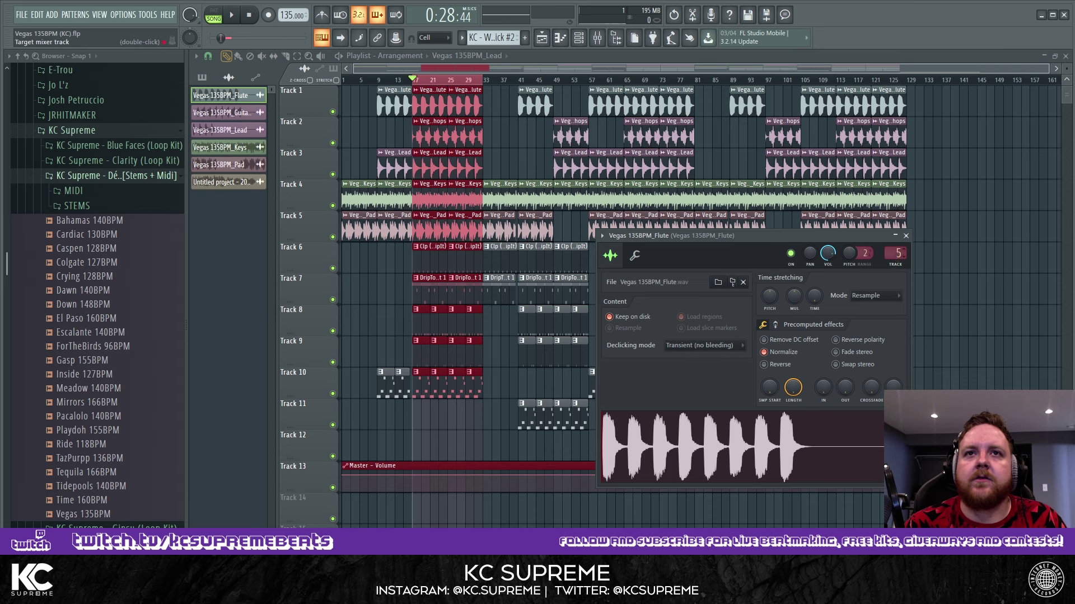
{"action": "key", "text": "F9"}
{"action": "left_click", "coordinate": [459, 384]}
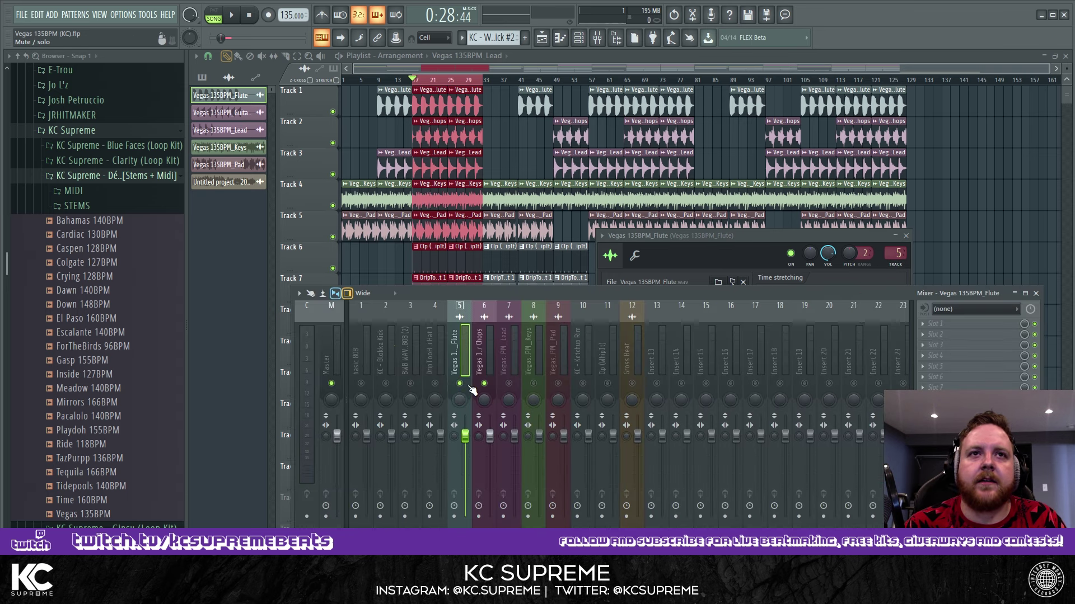
{"action": "left_click_drag", "start_coordinate": [795, 238], "coordinate": [823, 120]}
{"action": "key", "text": "space"}
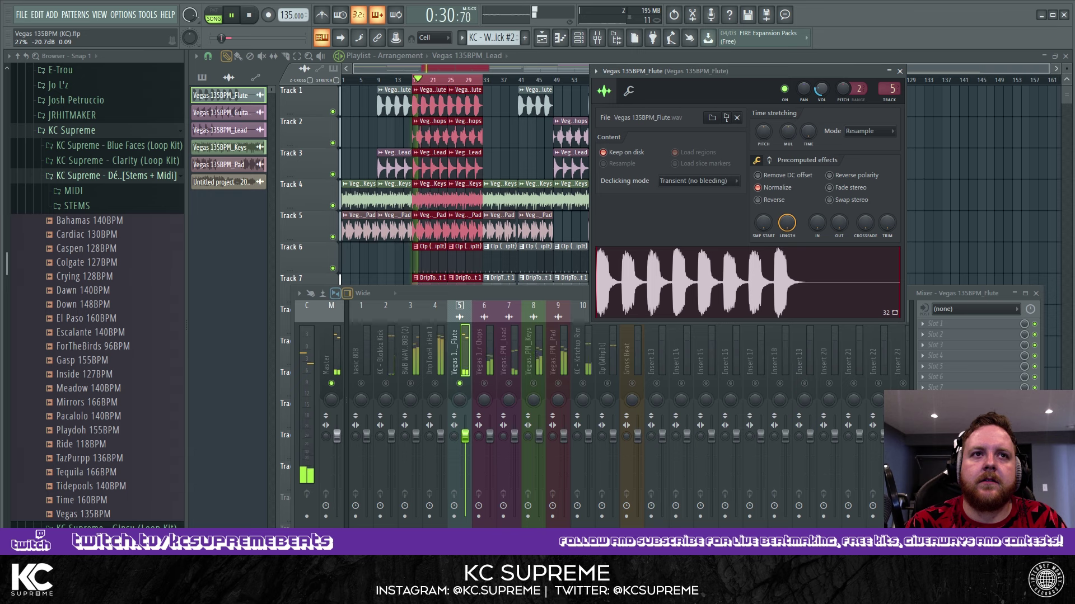
{"action": "key", "text": "space"}
{"action": "key", "text": "space"}
{"action": "left_click_drag", "start_coordinate": [823, 92], "coordinate": [823, 84]}
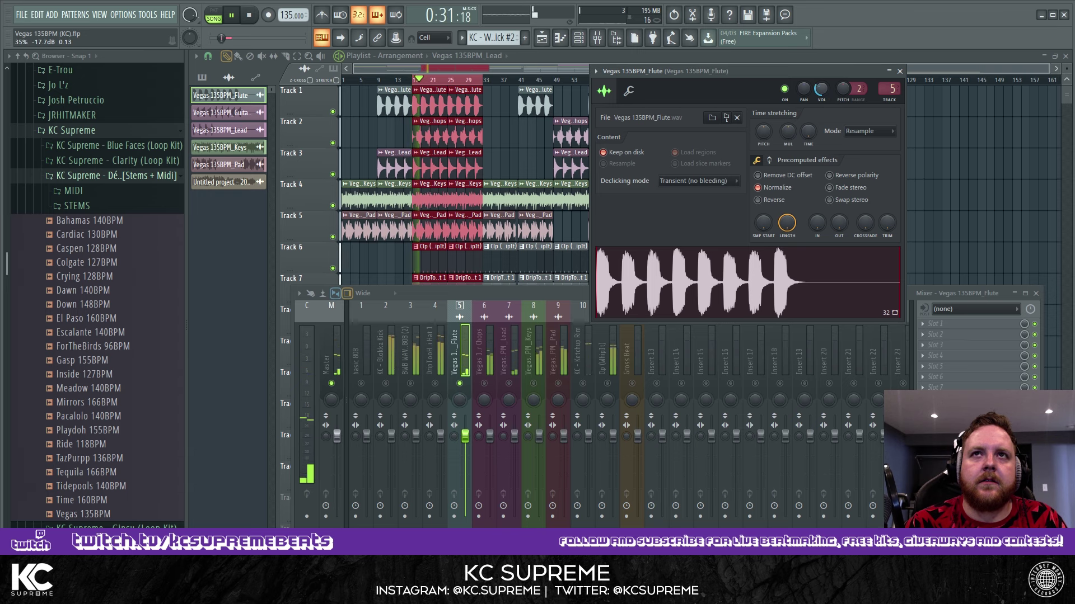
{"action": "key", "text": "space"}
{"action": "key", "text": "space"}
{"action": "key", "text": "space"}
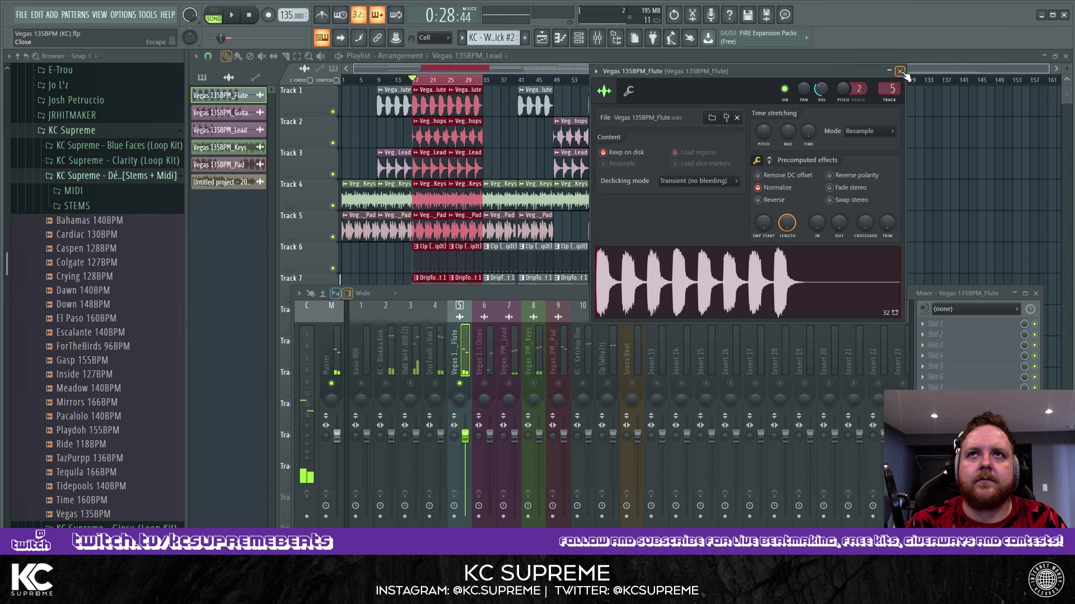
{"action": "left_click", "coordinate": [900, 72]}
{"action": "key", "text": "F9"}
Open the Clp (WhipIt) pattern from Track 6, and show the mixer with the channel rack clear of the clap's mixer track
{"action": "double_click", "coordinate": [423, 262]}
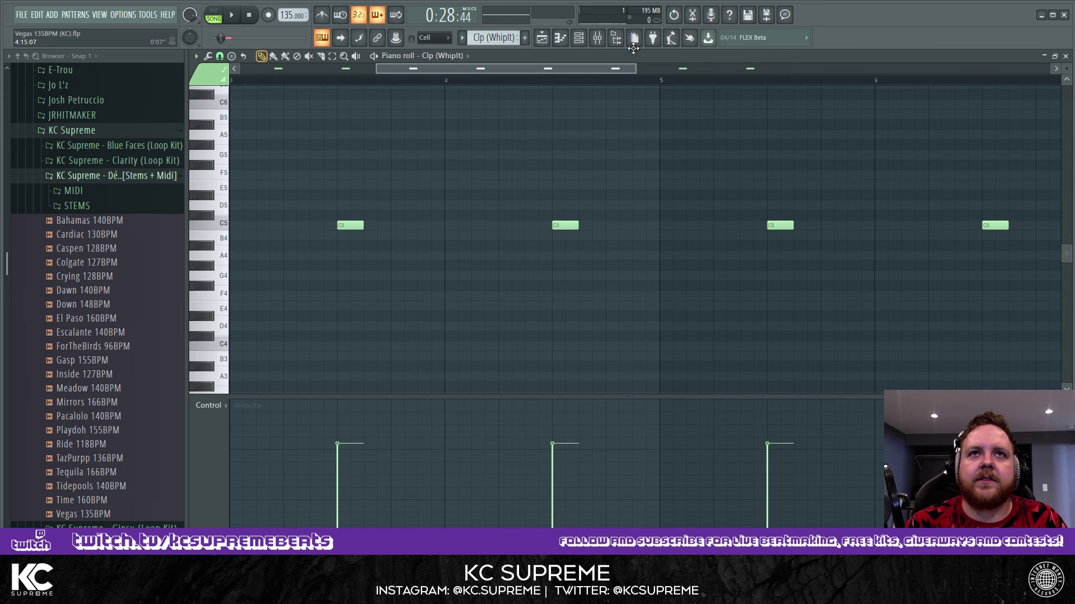
{"action": "left_click", "coordinate": [594, 40]}
{"action": "left_click", "coordinate": [578, 40]}
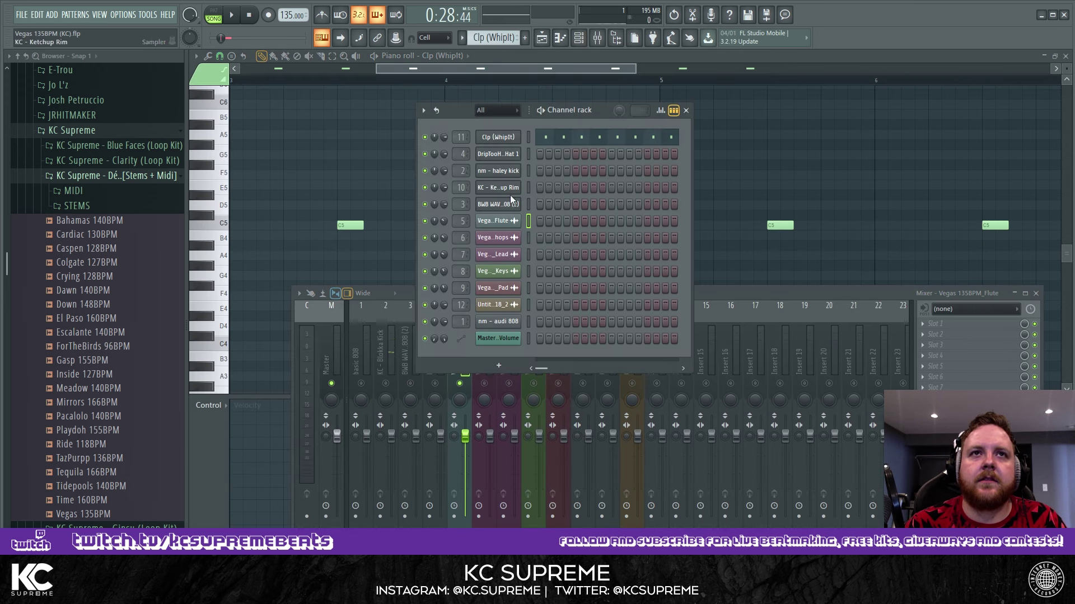
{"action": "left_click_drag", "start_coordinate": [537, 124], "coordinate": [749, 157]}
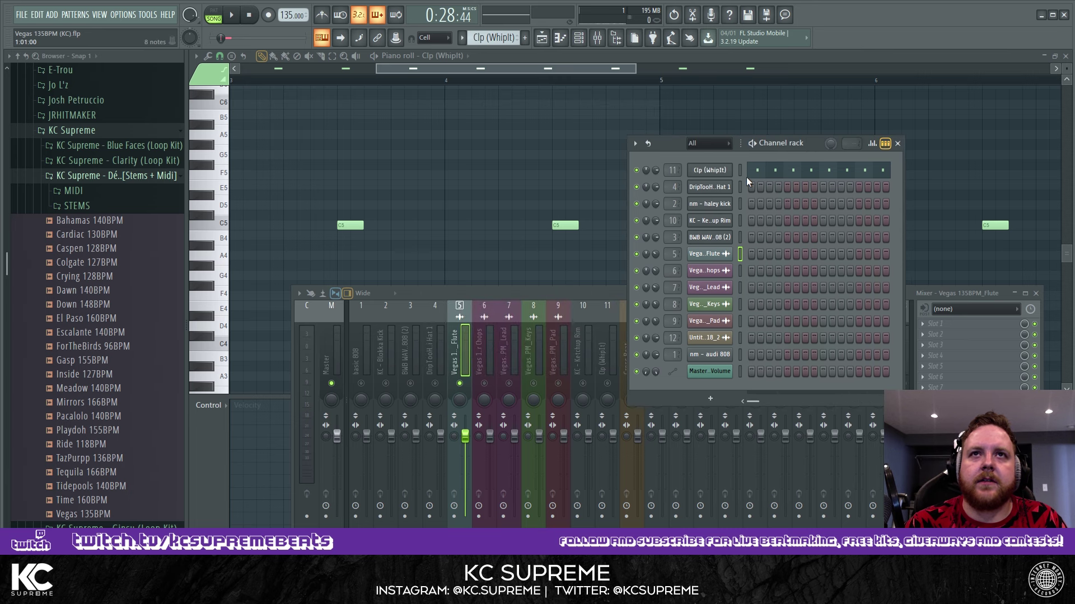
Solo mixer track 11 for the Clp (WhipIt) channel, and place its channel settings clear of the mixer's level meters
{"action": "left_click", "coordinate": [669, 171]}
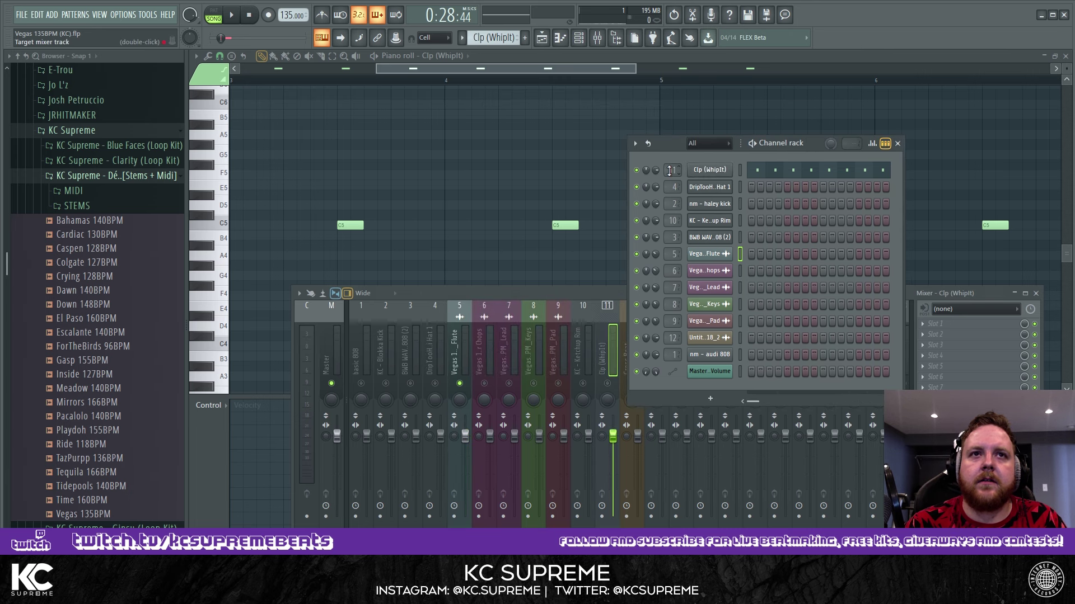
{"action": "left_click", "coordinate": [615, 383]}
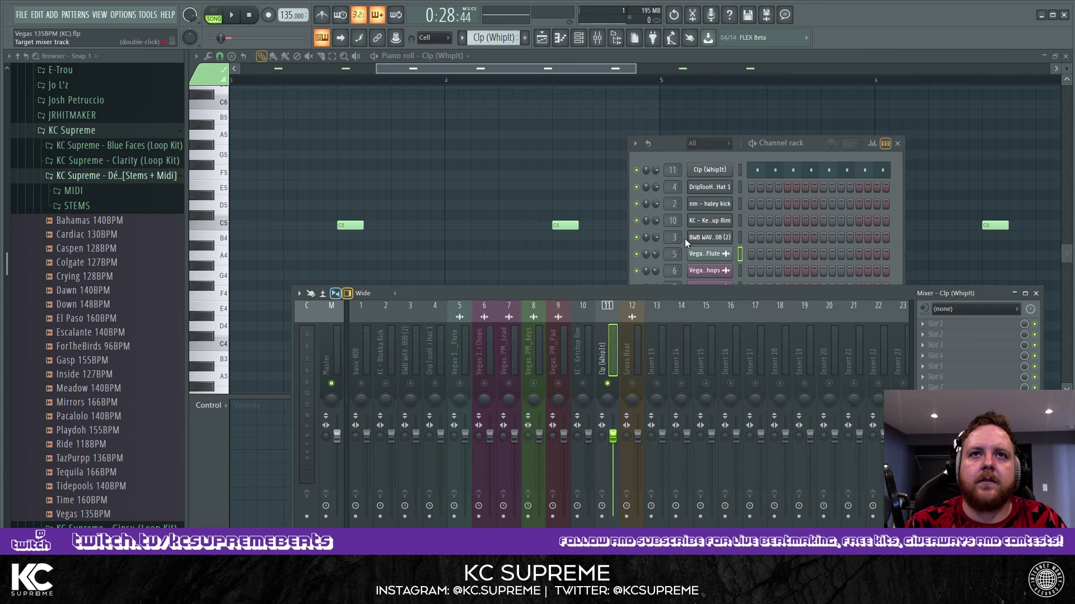
{"action": "left_click", "coordinate": [748, 159]}
{"action": "left_click", "coordinate": [710, 171]}
{"action": "left_click_drag", "start_coordinate": [666, 240], "coordinate": [879, 97]}
{"action": "left_click_drag", "start_coordinate": [604, 293], "coordinate": [543, 257]}
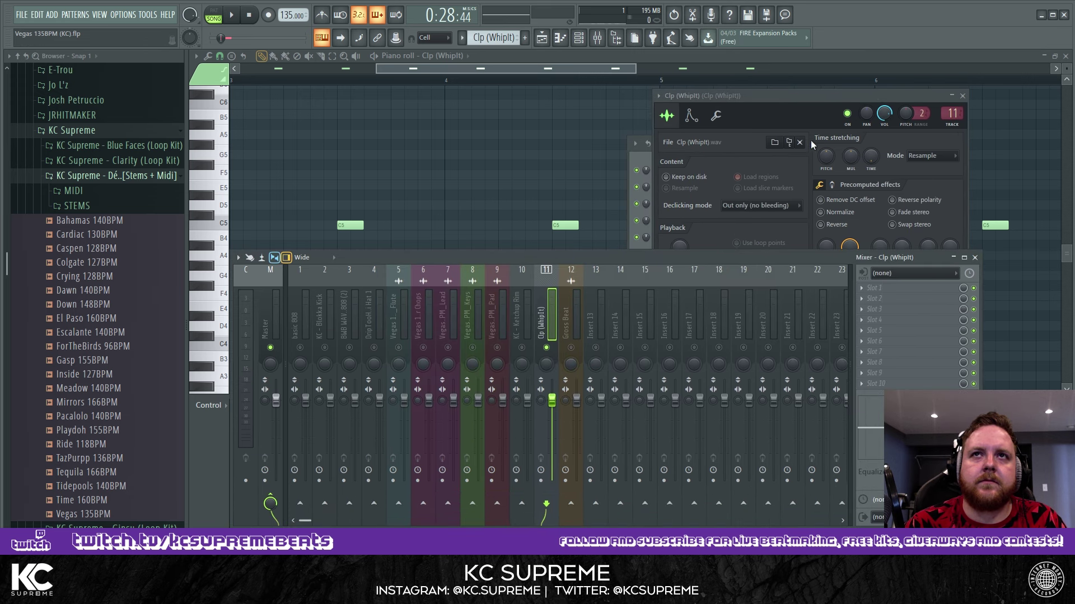
Set the Clp (WhipIt) channel volume to about 70% during soloed playback, and close its channel settings
{"action": "left_click", "coordinate": [834, 99]}
{"action": "key", "text": "space"}
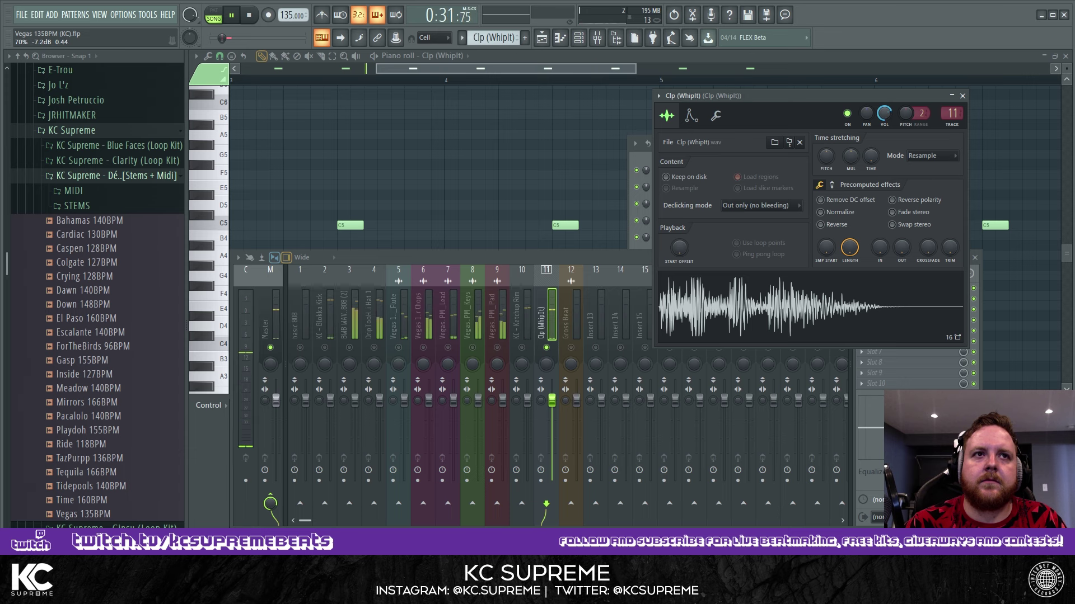
{"action": "key", "text": "space"}
{"action": "left_click", "coordinate": [962, 95]}
{"action": "left_click", "coordinate": [740, 157]}
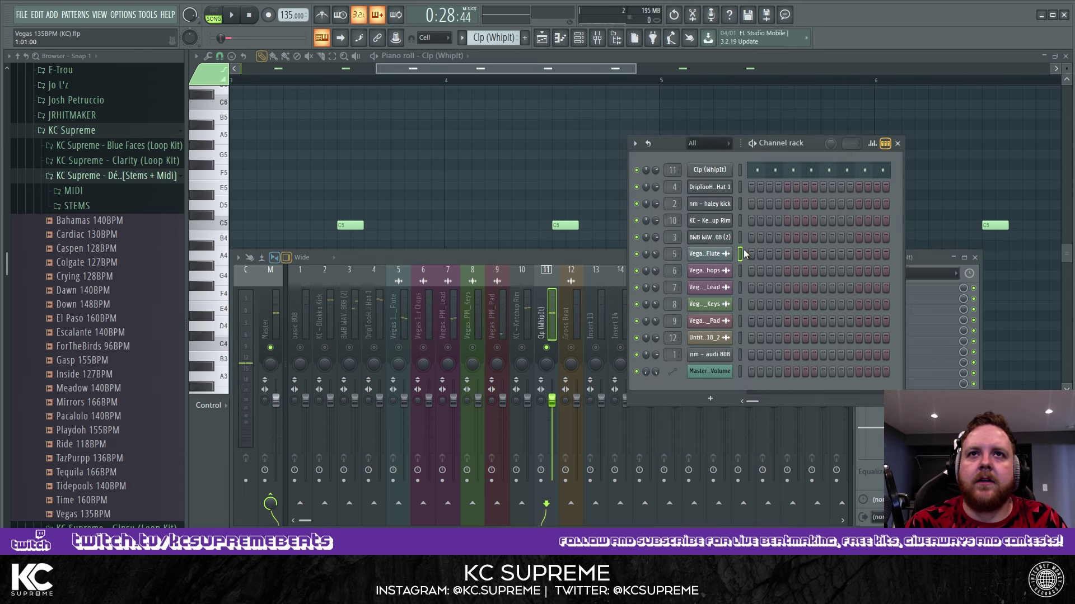
Open the DripTooHard Hi Hat 1 channel settings clear of its level meter, and solo its mixer track 4
{"action": "left_click", "coordinate": [725, 189]}
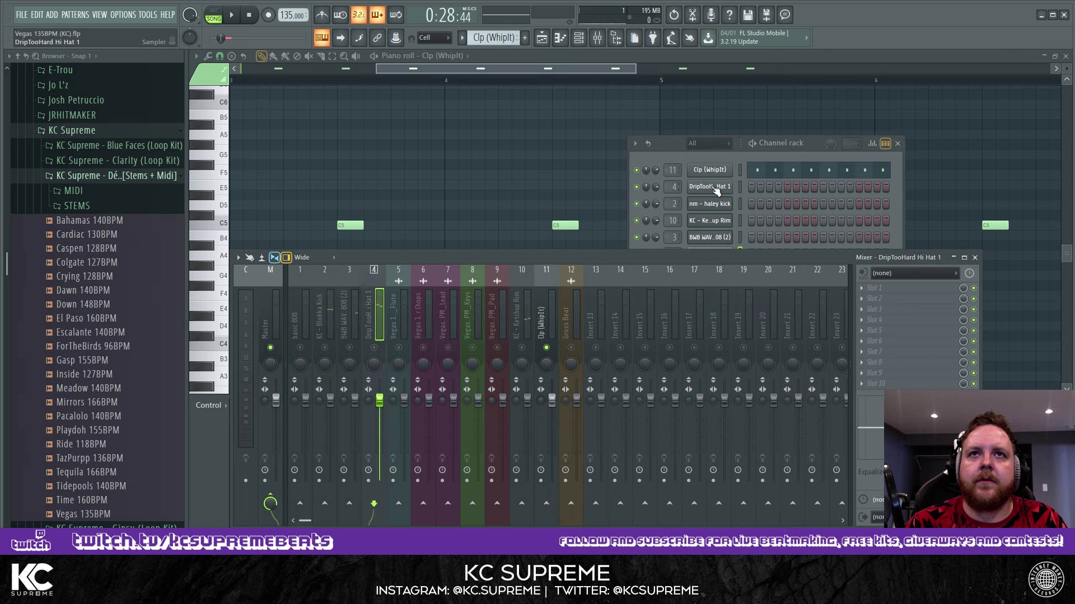
{"action": "left_click_drag", "start_coordinate": [375, 118], "coordinate": [749, 142]}
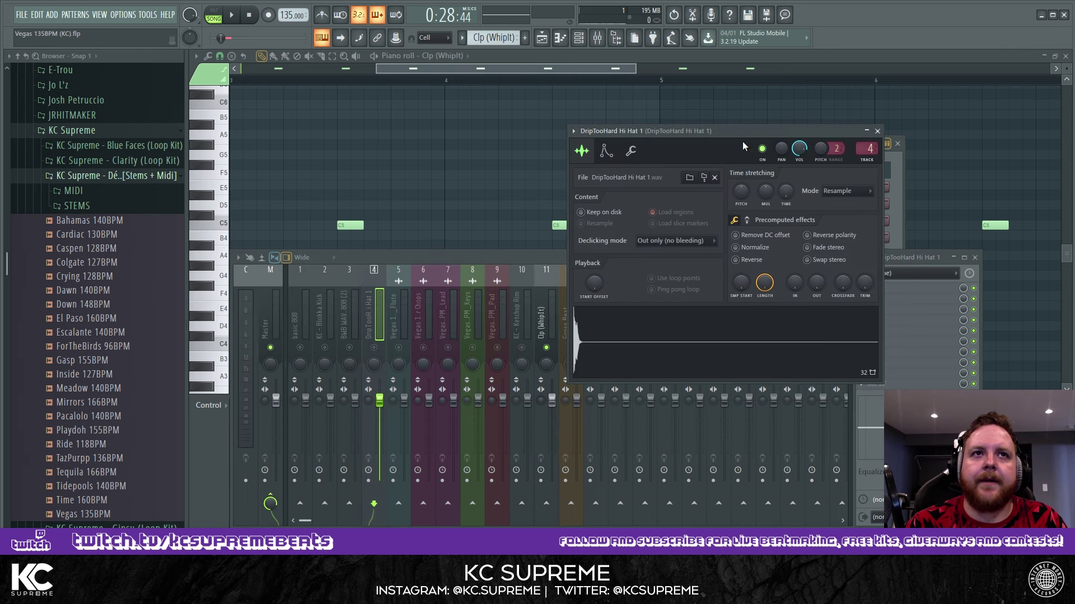
{"action": "left_click", "coordinate": [362, 357]}
Set the DripTooHard Hi Hat 1 channel volume to about 44% during soloed playback, and close its channel settings
{"action": "key", "text": "space"}
{"action": "left_click", "coordinate": [798, 147]}
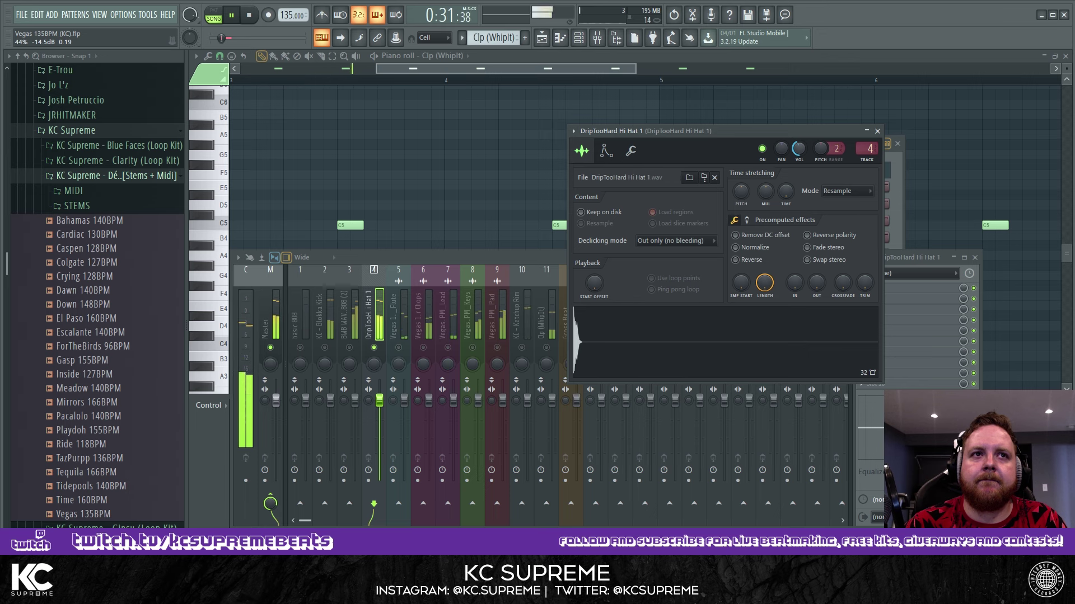
{"action": "left_click", "coordinate": [877, 131]}
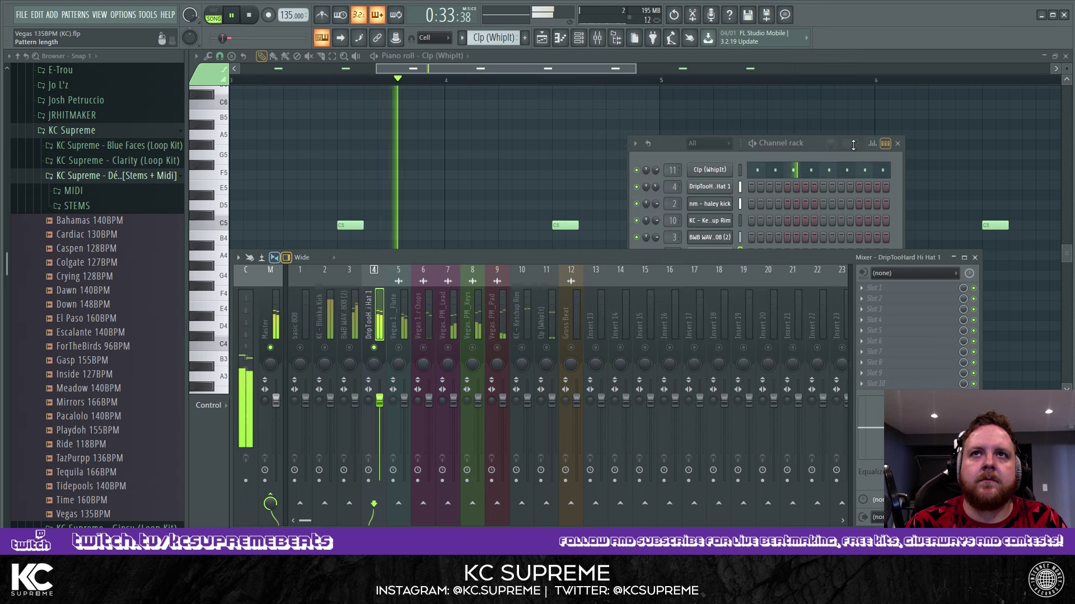
{"action": "left_click", "coordinate": [750, 157]}
{"action": "key", "text": "space"}
{"action": "left_click", "coordinate": [718, 280]}
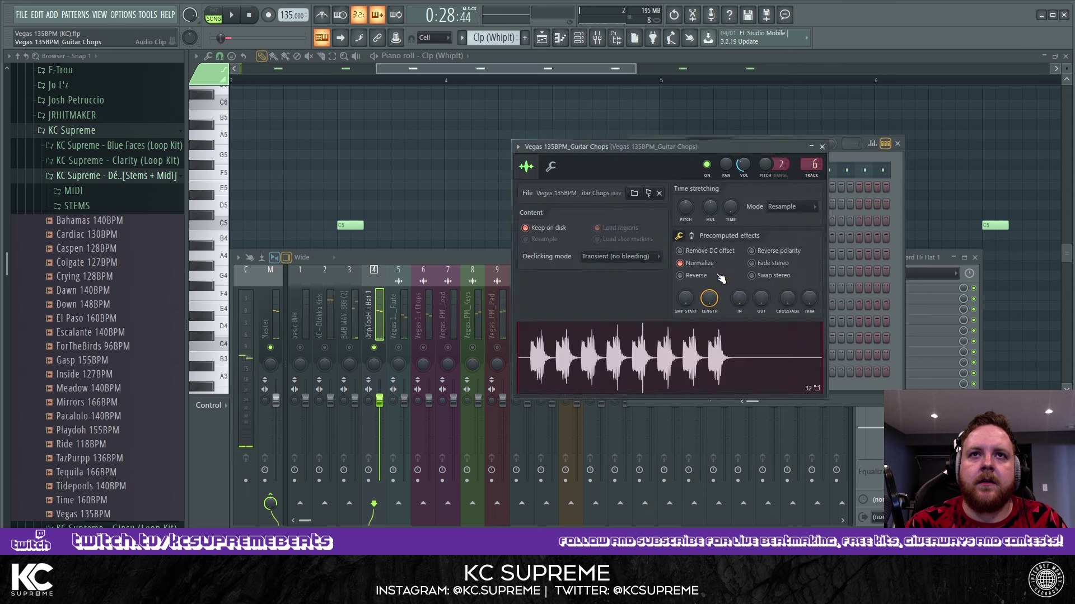
{"action": "left_click", "coordinate": [815, 148]}
Open the nm - haley kick channel settings clear of the mixer's meters, and solo its mixer track 2 for playback
{"action": "left_click", "coordinate": [722, 204]}
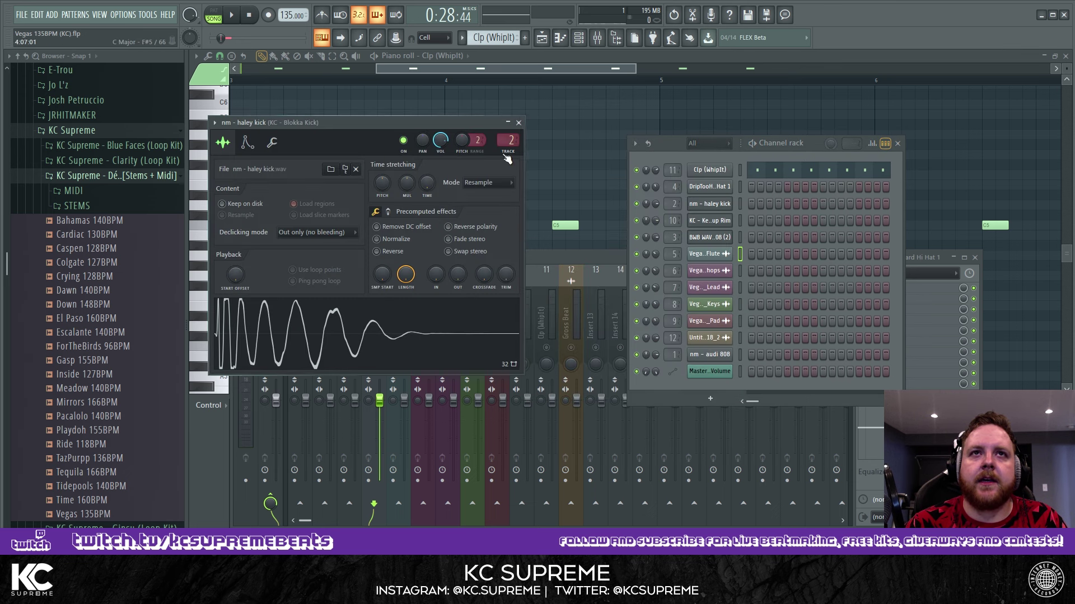
{"action": "left_click_drag", "start_coordinate": [466, 131], "coordinate": [854, 168]}
{"action": "key", "text": "space"}
Lower the nm - haley kick channel volume during soloed playback, close its channel settings, and stop playback
{"action": "key", "text": "space"}
{"action": "key", "text": "space"}
{"action": "key", "text": "space"}
{"action": "key", "text": "space"}
{"action": "key", "text": "space"}
{"action": "key", "text": "space"}
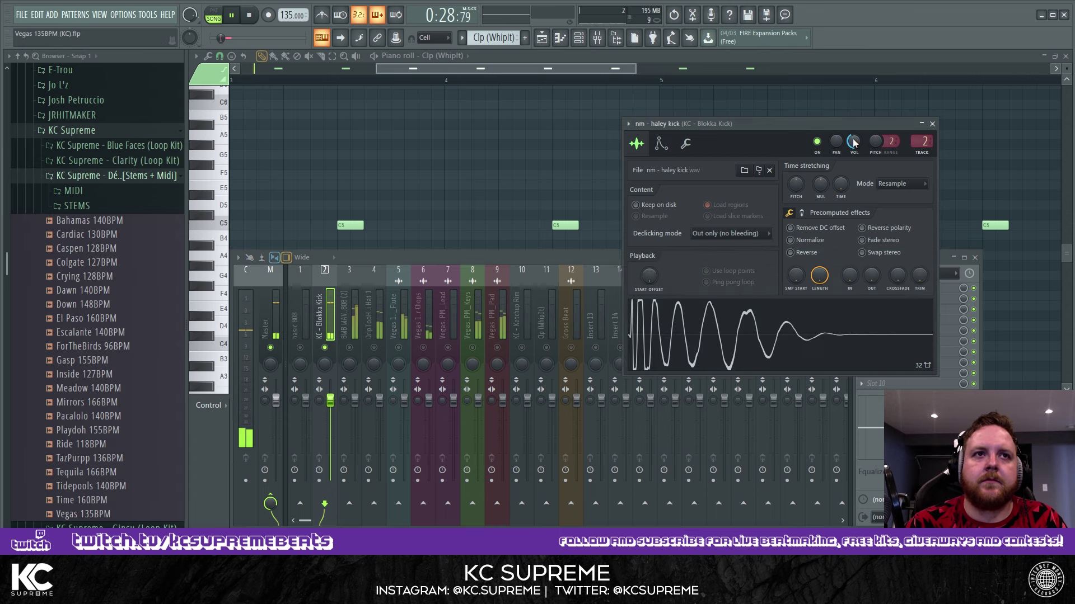
{"action": "left_click", "coordinate": [932, 124]}
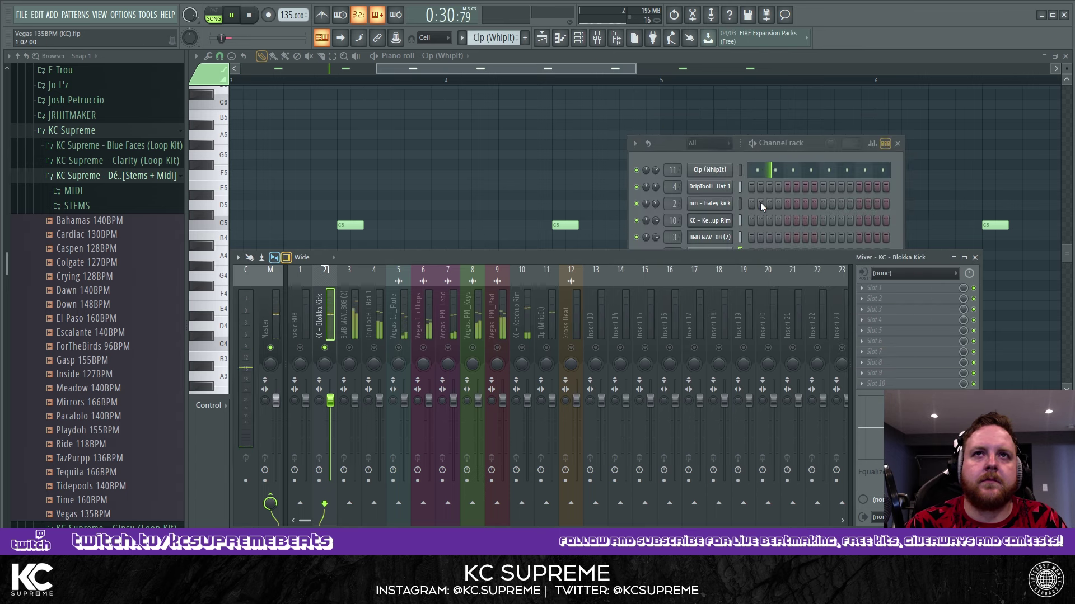
{"action": "left_click", "coordinate": [761, 152]}
{"action": "key", "text": "space"}
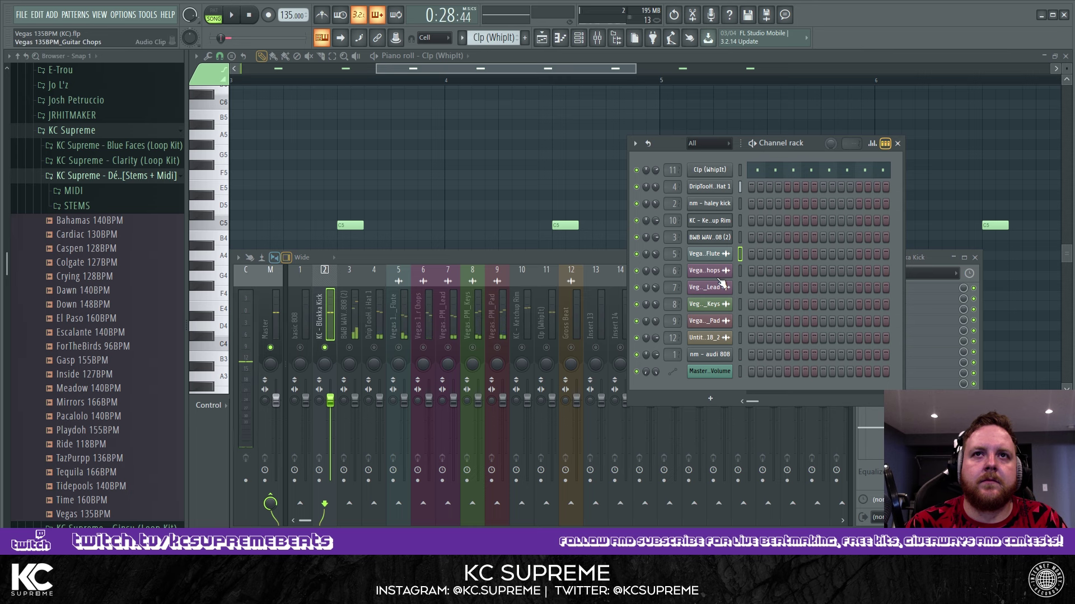
Lower the KC - Ketchup Rim channel volume during playback with its mixer track 10 soloed, and close its channel settings
{"action": "left_click", "coordinate": [724, 224]}
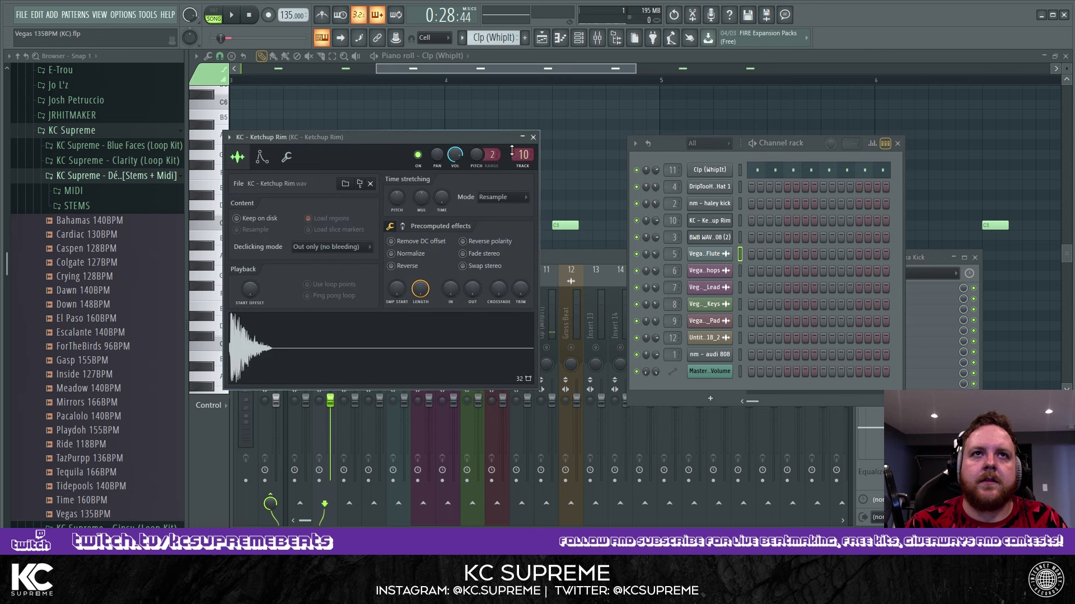
{"action": "left_click_drag", "start_coordinate": [468, 146], "coordinate": [853, 143]}
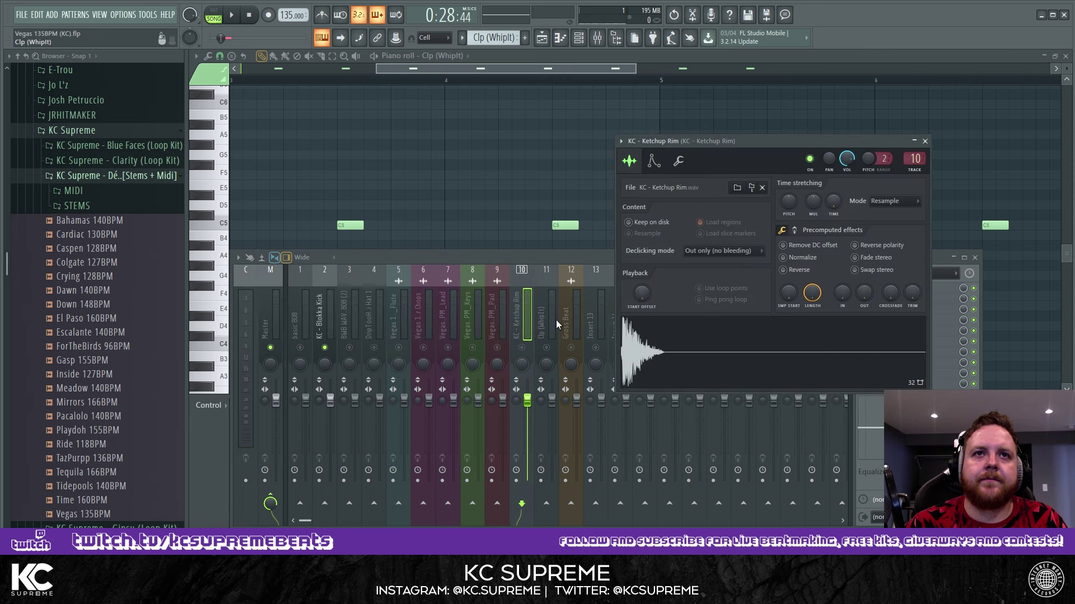
{"action": "key", "text": "space"}
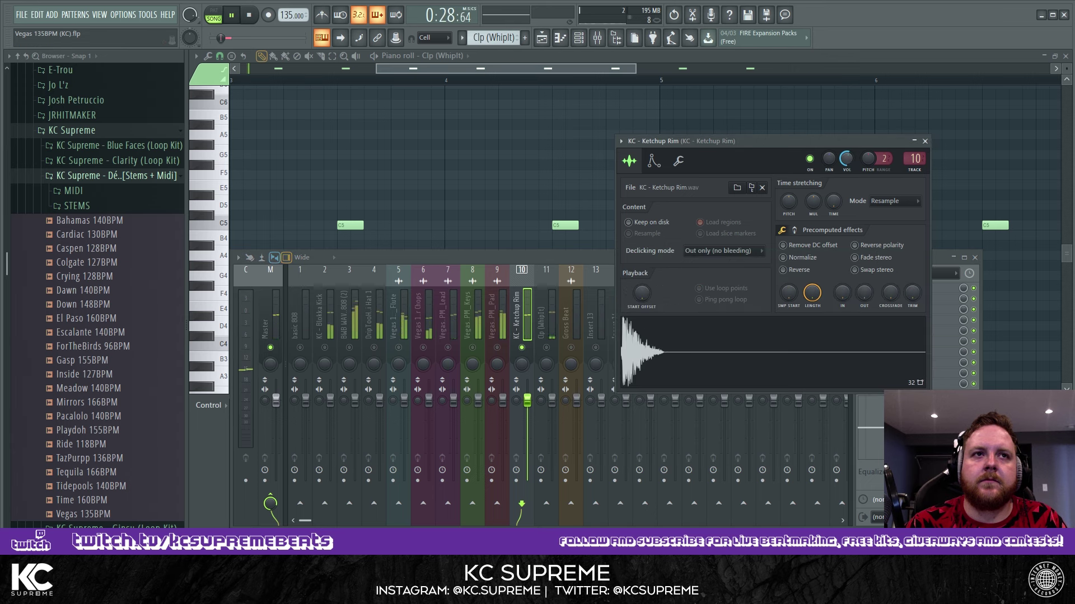
{"action": "key", "text": "space"}
{"action": "left_click", "coordinate": [925, 141]}
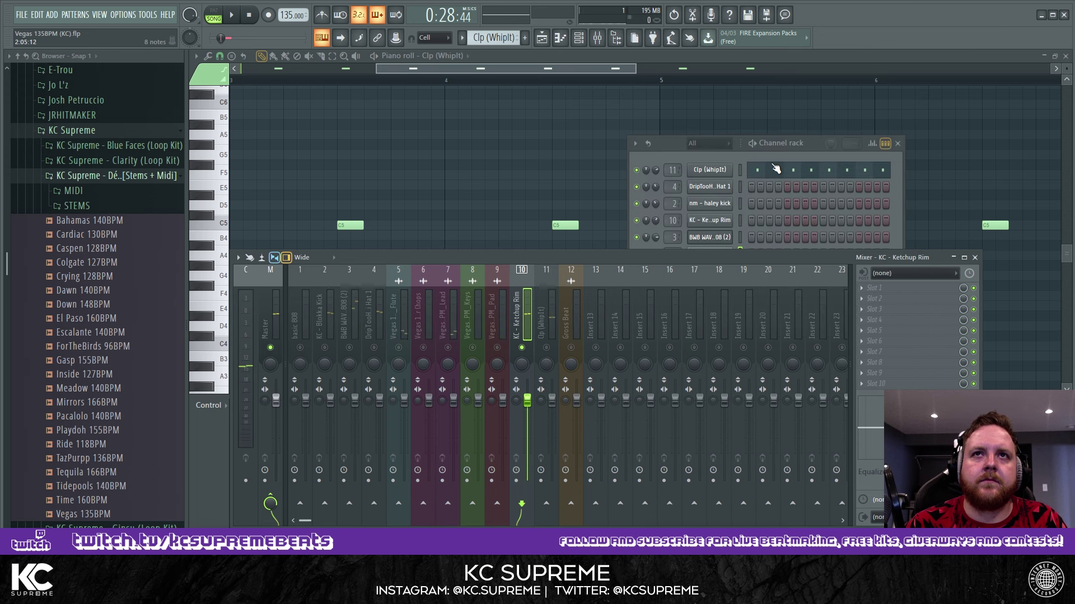
Open the BWB WAV MODE 808 (2) channel settings clear of the mixer's meters, and solo its mixer track 3
{"action": "left_click", "coordinate": [760, 213]}
{"action": "left_click", "coordinate": [725, 241]}
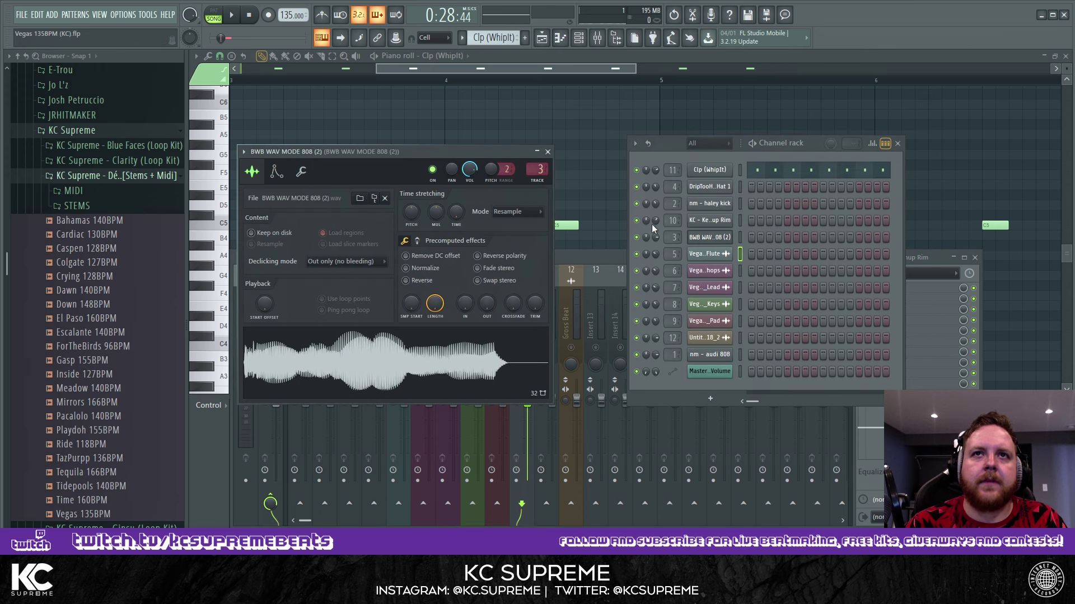
{"action": "left_click", "coordinate": [479, 320]}
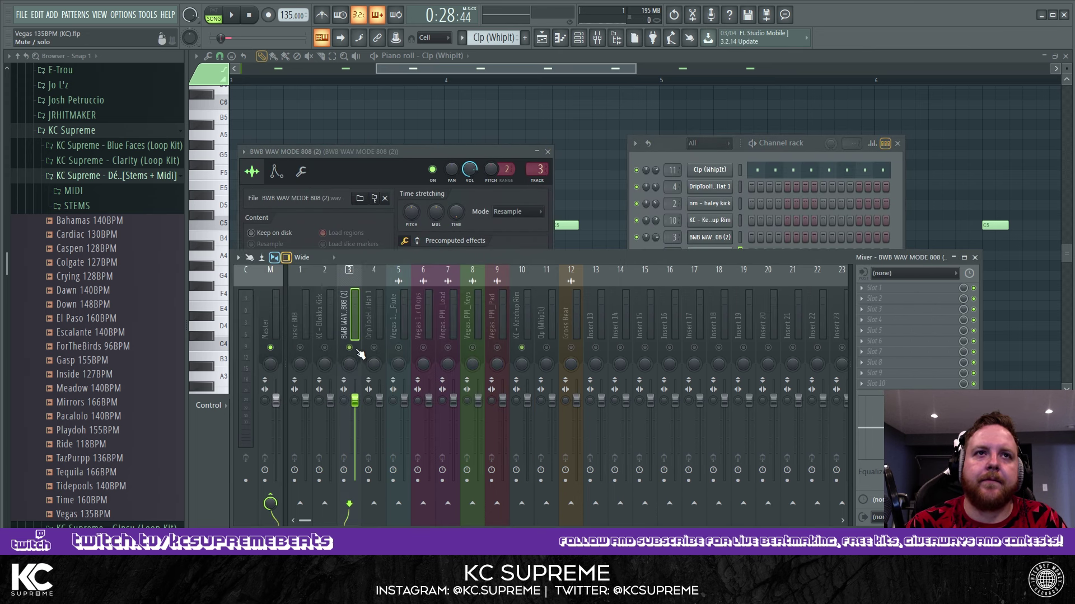
{"action": "left_click_drag", "start_coordinate": [456, 154], "coordinate": [772, 189]}
Set the BWB WAV MODE 808 (2) channel volume to about 49% during soloed playback, and close its channel settings
{"action": "key", "text": "space"}
{"action": "key", "text": "space"}
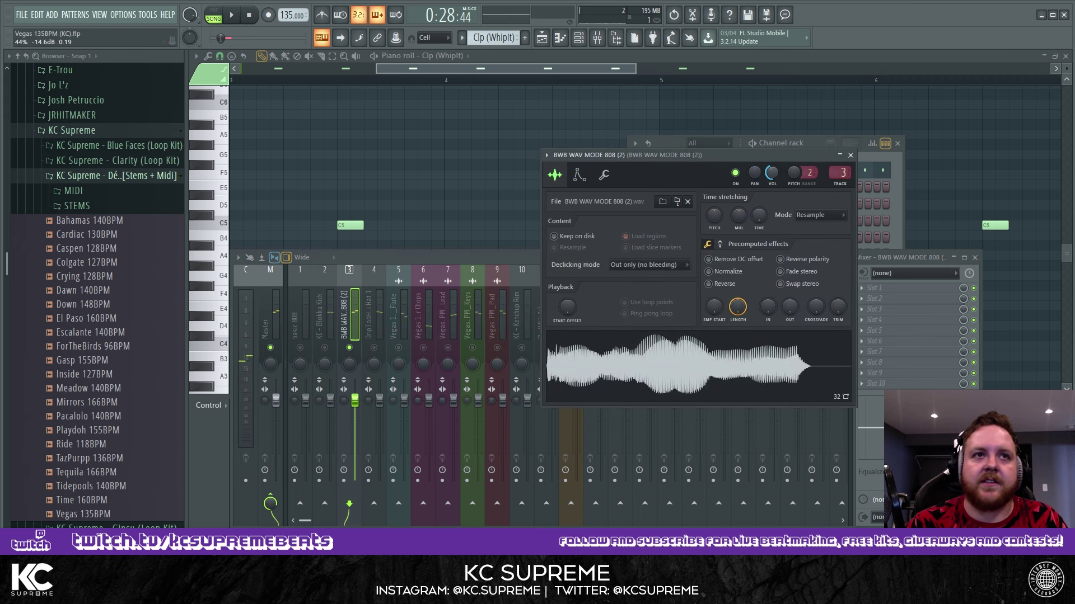
{"action": "key", "text": "space"}
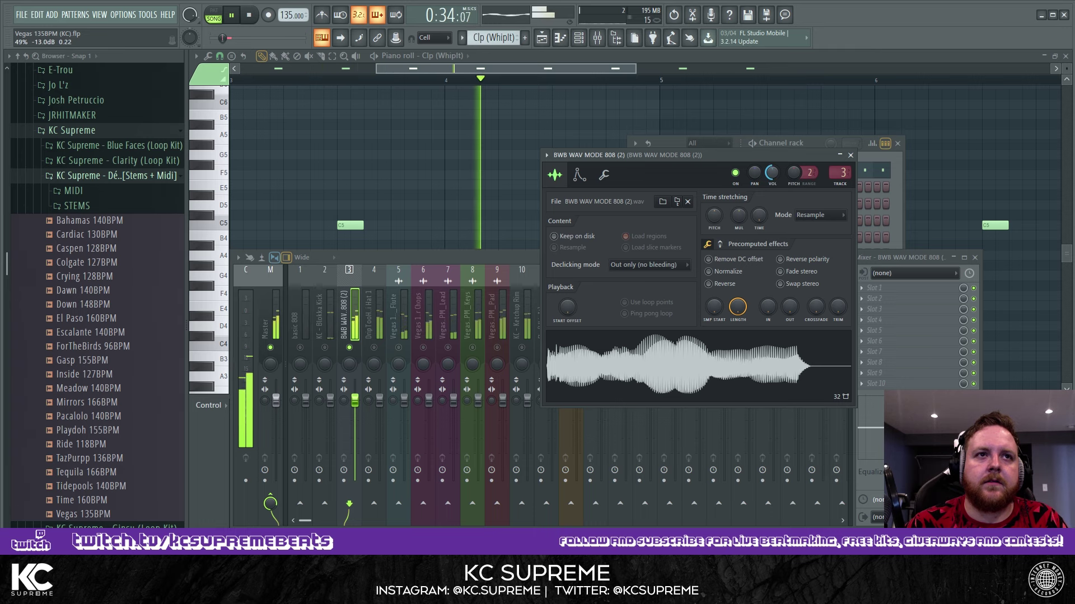
{"action": "key", "text": "space"}
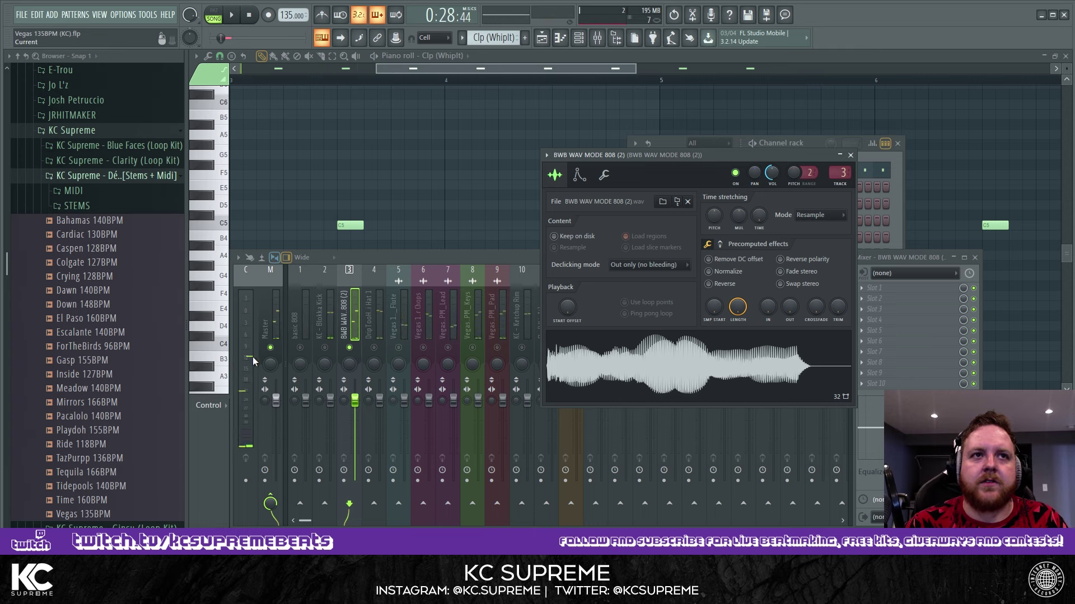
{"action": "key", "text": "space"}
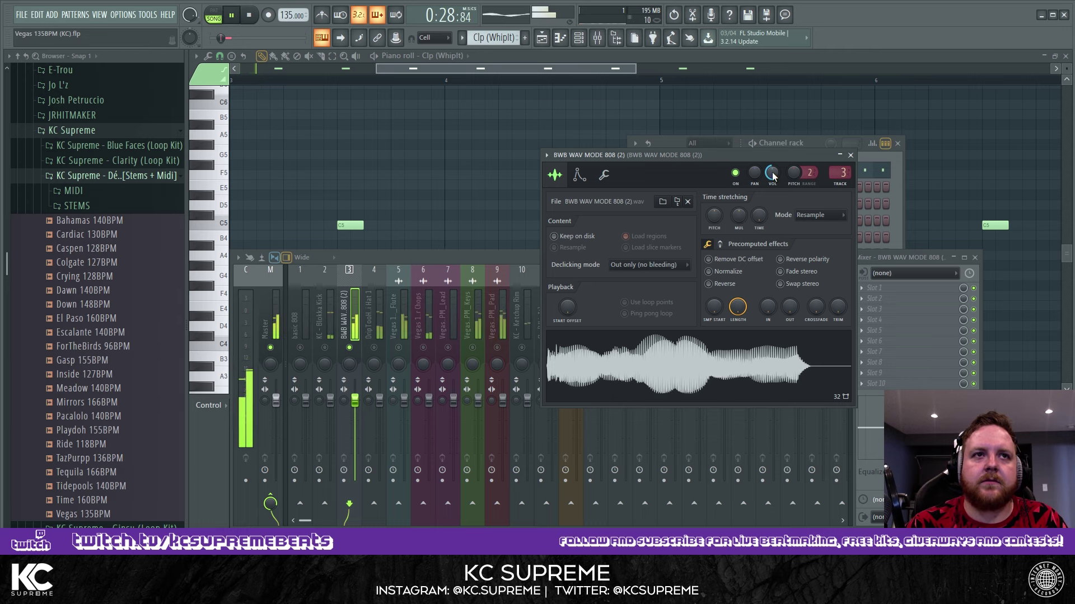
{"action": "left_click", "coordinate": [850, 155]}
{"action": "left_click", "coordinate": [772, 147]}
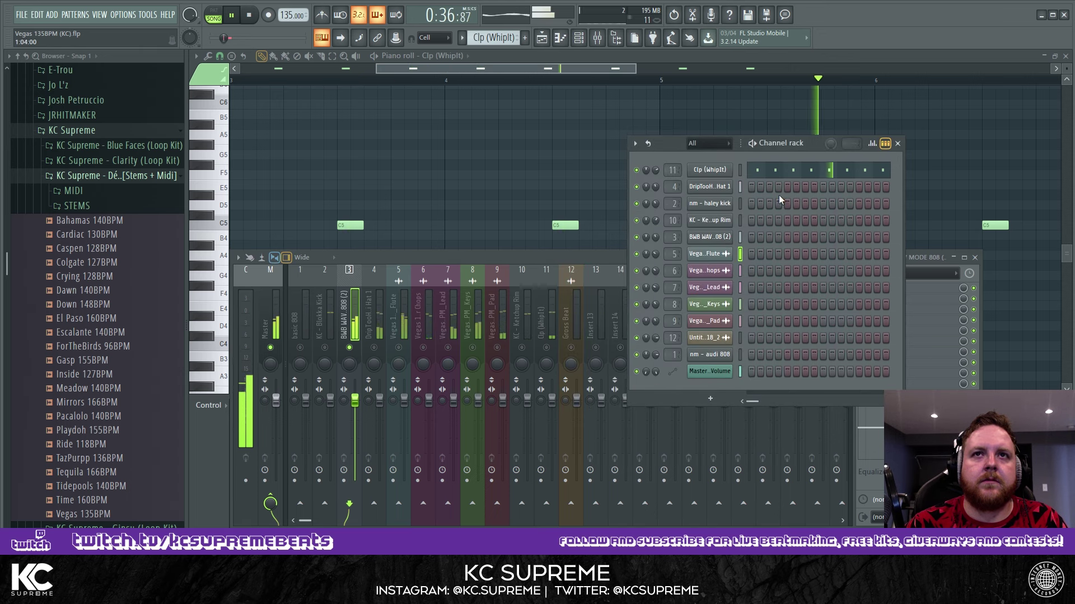
{"action": "key", "text": "space"}
Open the nm - audi 808 channel settings, and solo its mixer track 1 for playback
{"action": "left_click", "coordinate": [722, 357]}
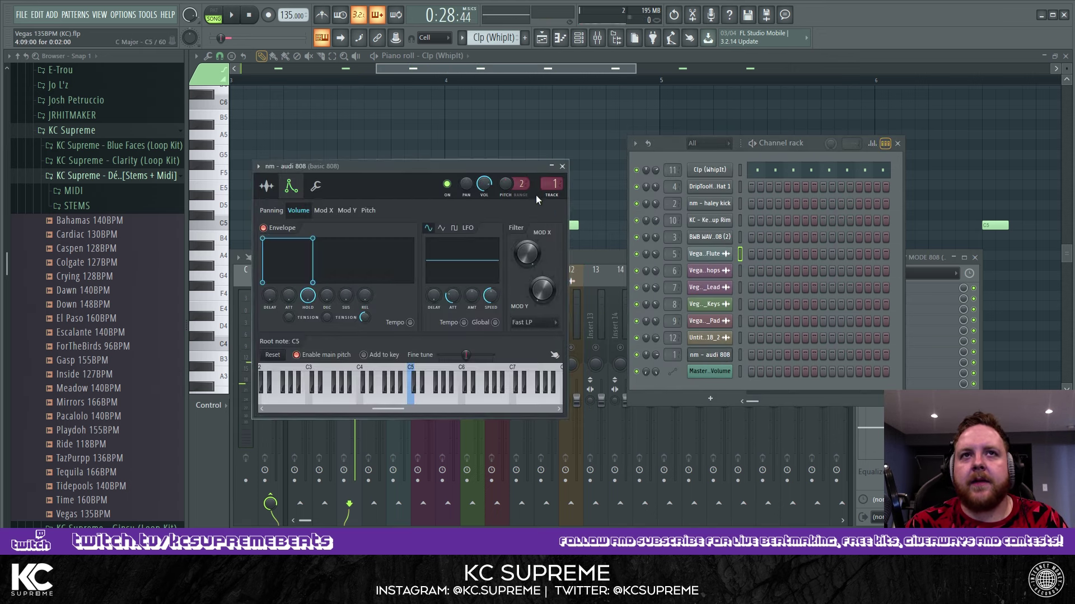
{"action": "left_click", "coordinate": [480, 250]}
{"action": "key", "text": "space"}
{"action": "left_click", "coordinate": [492, 183]}
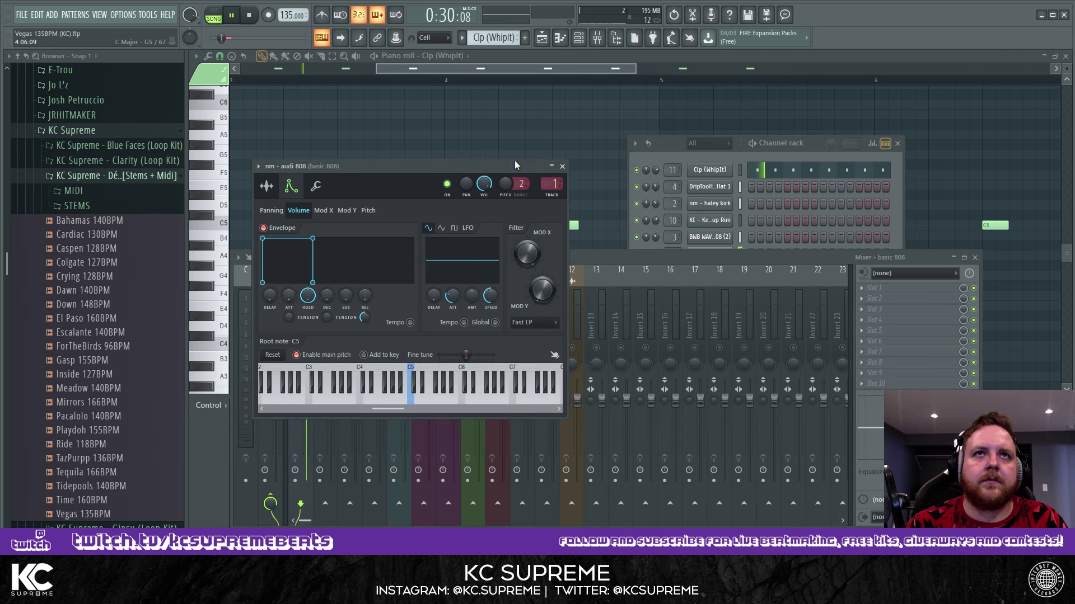
Stop playback and set the playlist's loop selection to bars 41 to 57, where the nm - audi 808 plays
{"action": "left_click", "coordinate": [548, 44]}
{"action": "key", "text": "space"}
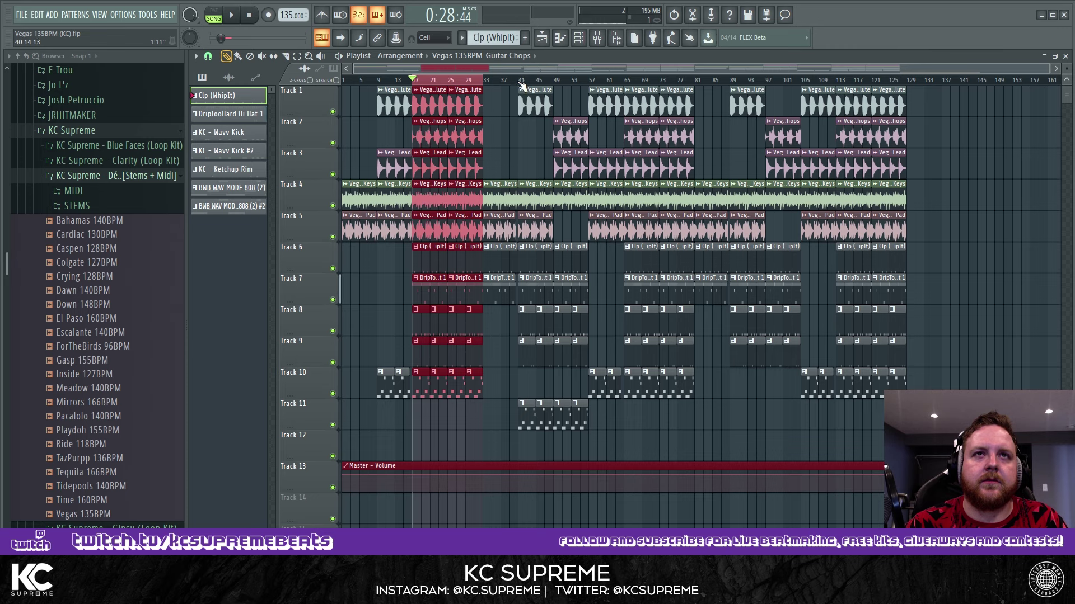
{"action": "left_click_drag", "start_coordinate": [520, 80], "coordinate": [589, 80]}
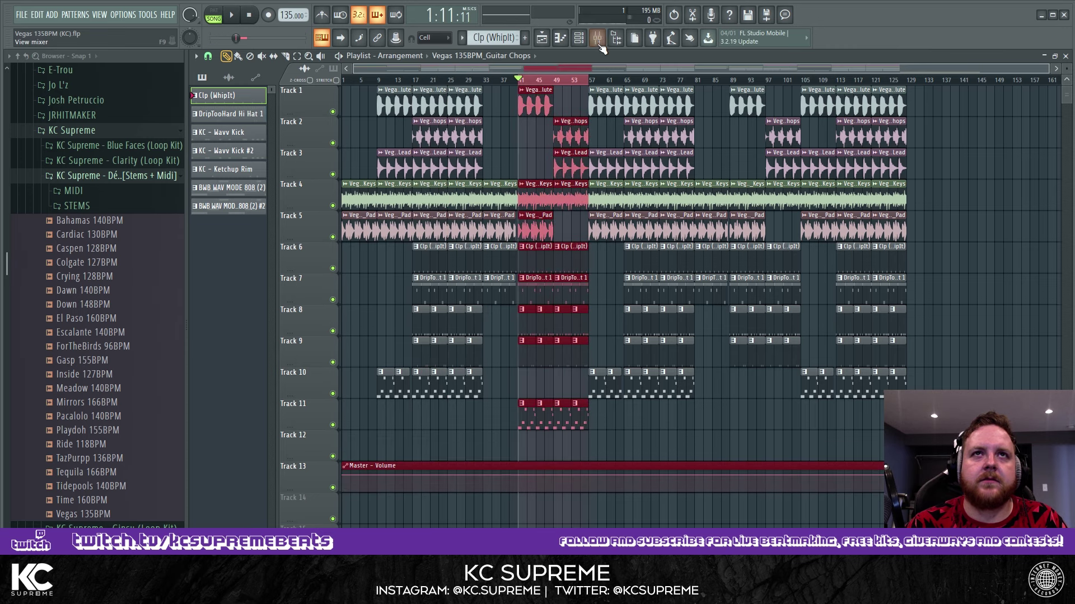
Lower the nm - audi 808 channel volume during soloed playback of the selected bars, and close its channel settings
{"action": "left_click", "coordinate": [598, 40]}
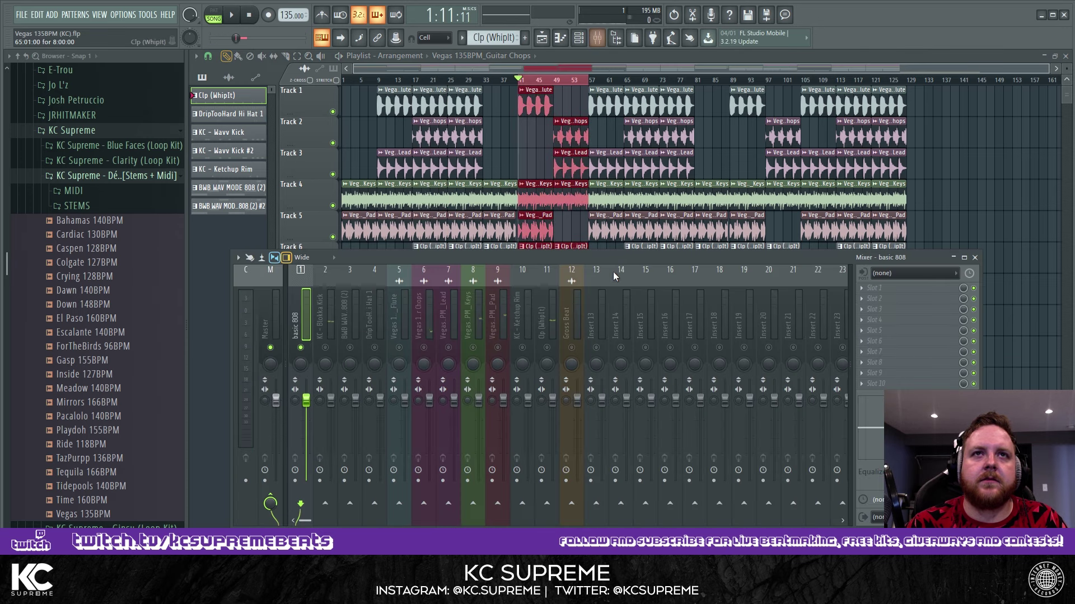
{"action": "left_click", "coordinate": [580, 41]}
{"action": "left_click", "coordinate": [722, 359]}
{"action": "left_click_drag", "start_coordinate": [492, 179], "coordinate": [685, 140]}
{"action": "key", "text": "space"}
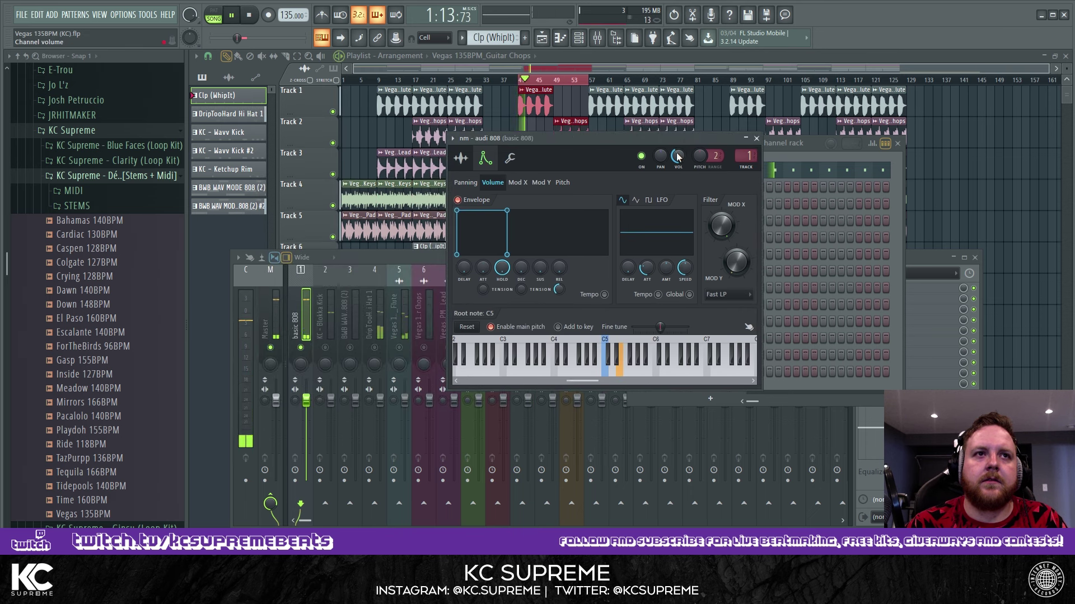
{"action": "left_click", "coordinate": [757, 138]}
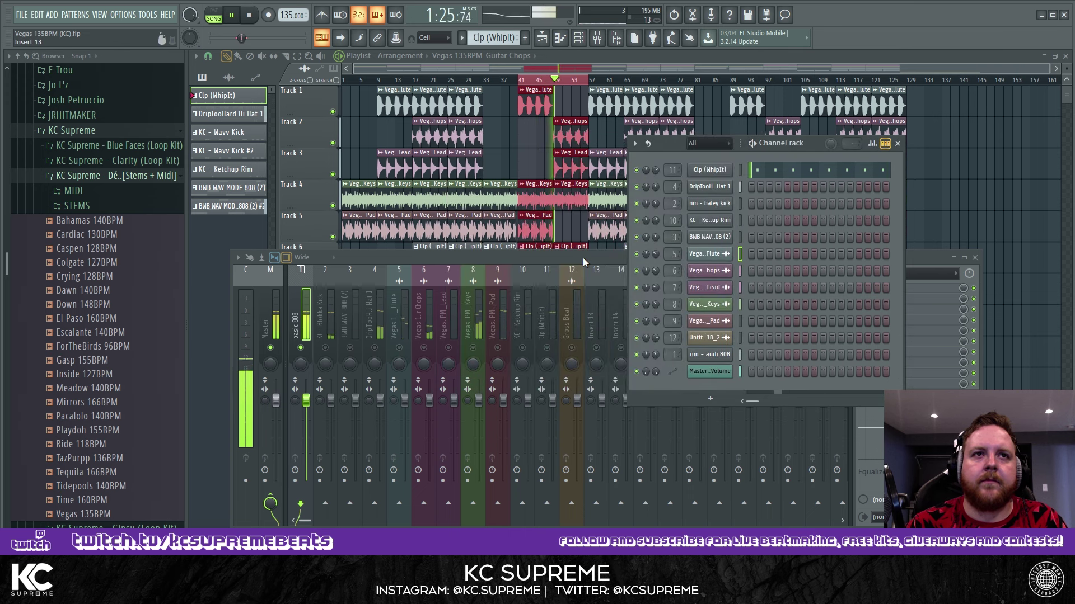
{"action": "key", "text": "space"}
Clear the playlist's time selection and place the playhead at bar 129, at the end of the arrangement's melody clips
{"action": "left_click", "coordinate": [548, 356]}
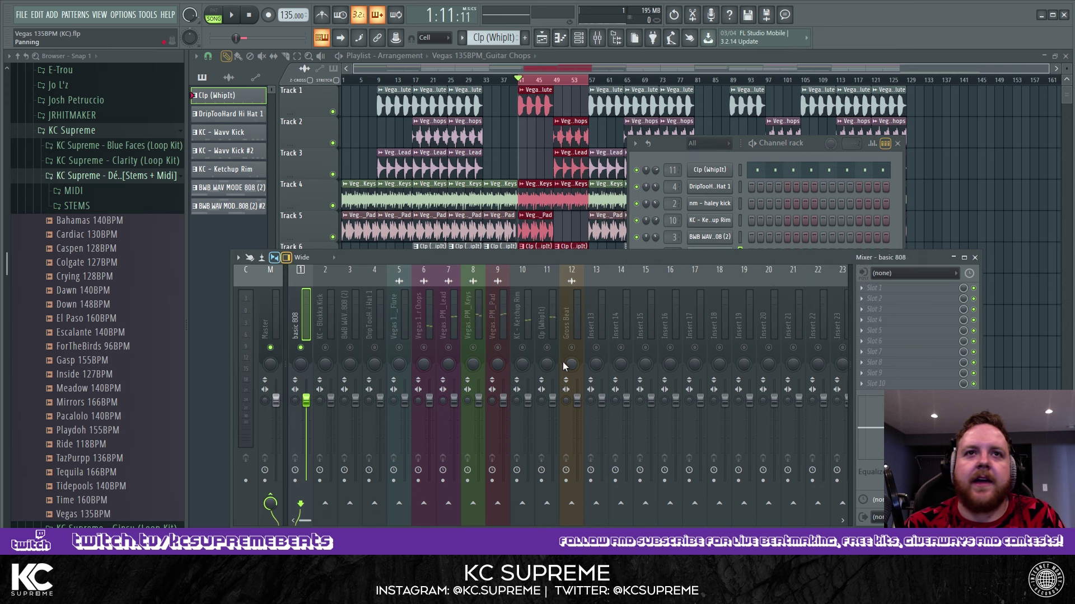
{"action": "left_click", "coordinate": [822, 74]}
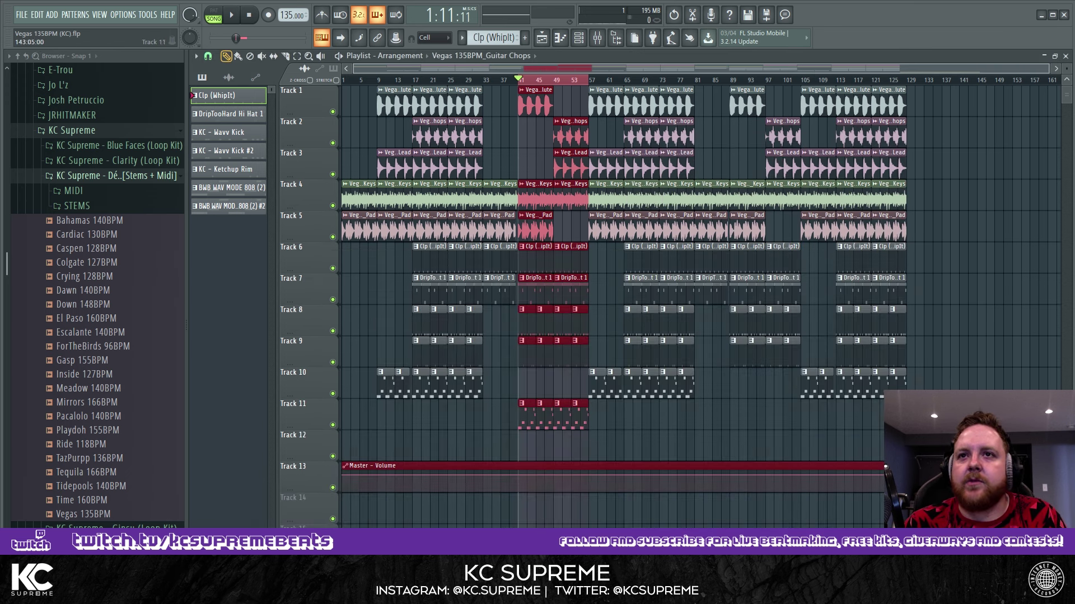
{"action": "left_click", "coordinate": [969, 414]}
{"action": "double_click", "coordinate": [913, 82]}
{"action": "left_click", "coordinate": [909, 81]}
Set the Untitled project - 2019-Apr-18_2 clip's channel volume to about 46% during playback with mixer track 12 soloed, and close its settings
{"action": "double_click", "coordinate": [222, 182]}
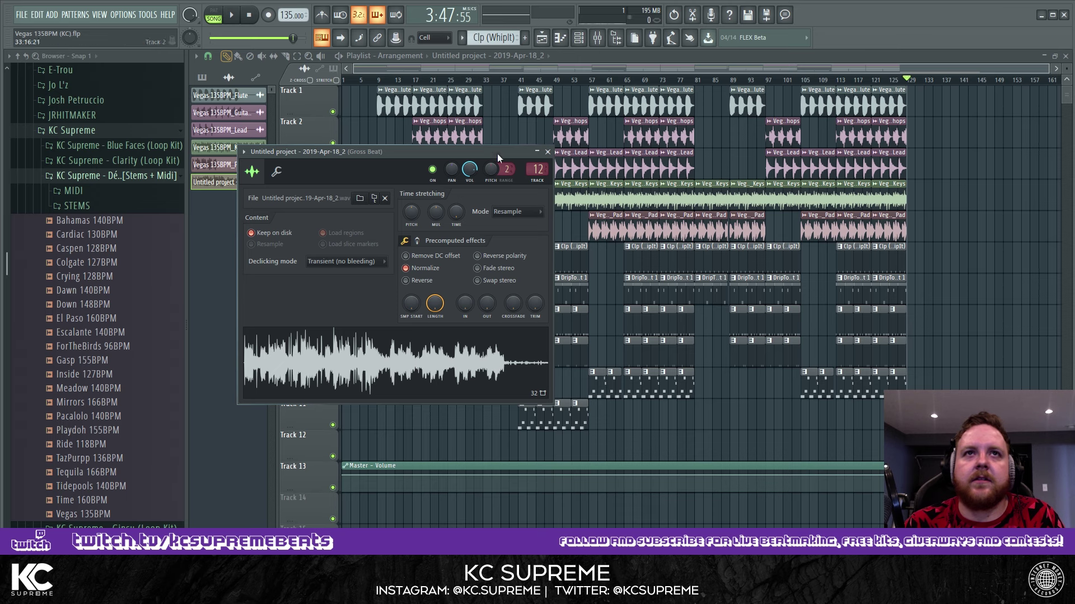
{"action": "double_click", "coordinate": [528, 170]}
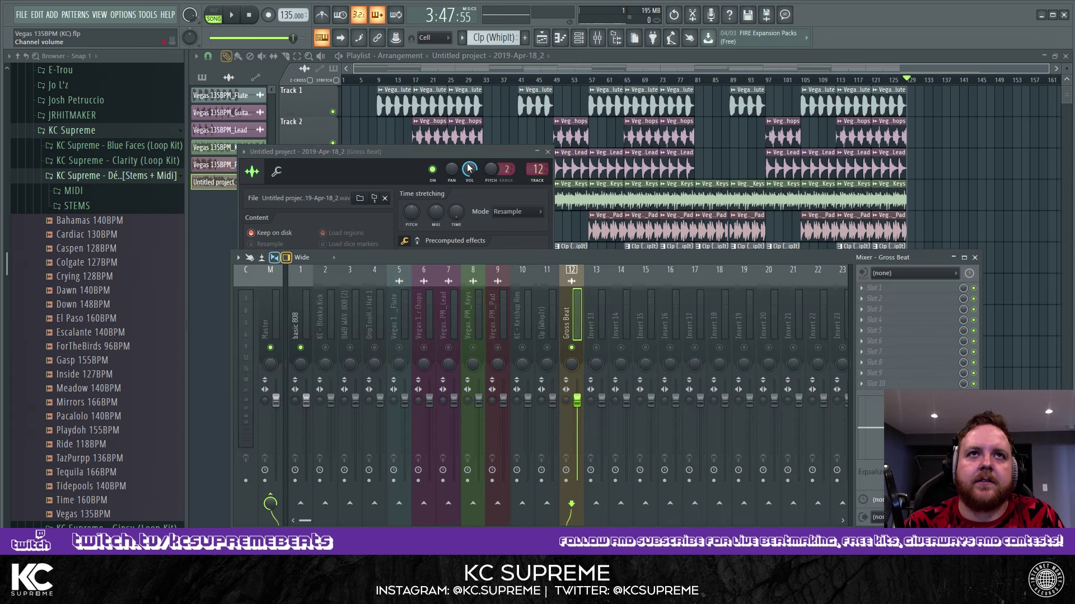
{"action": "left_click_drag", "start_coordinate": [462, 150], "coordinate": [867, 102]}
{"action": "key", "text": "space"}
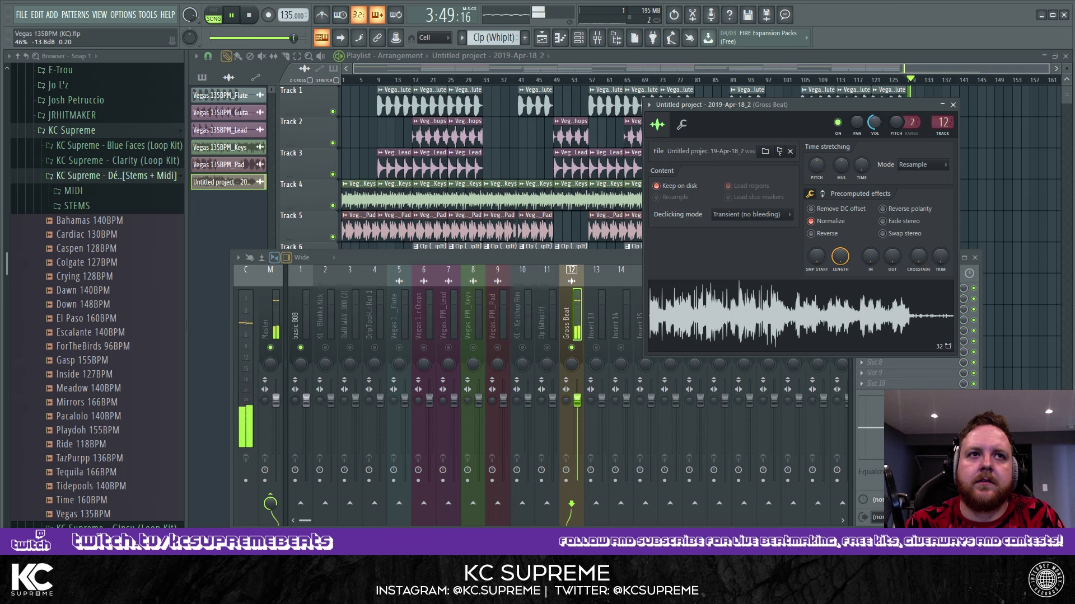
{"action": "left_click", "coordinate": [953, 105]}
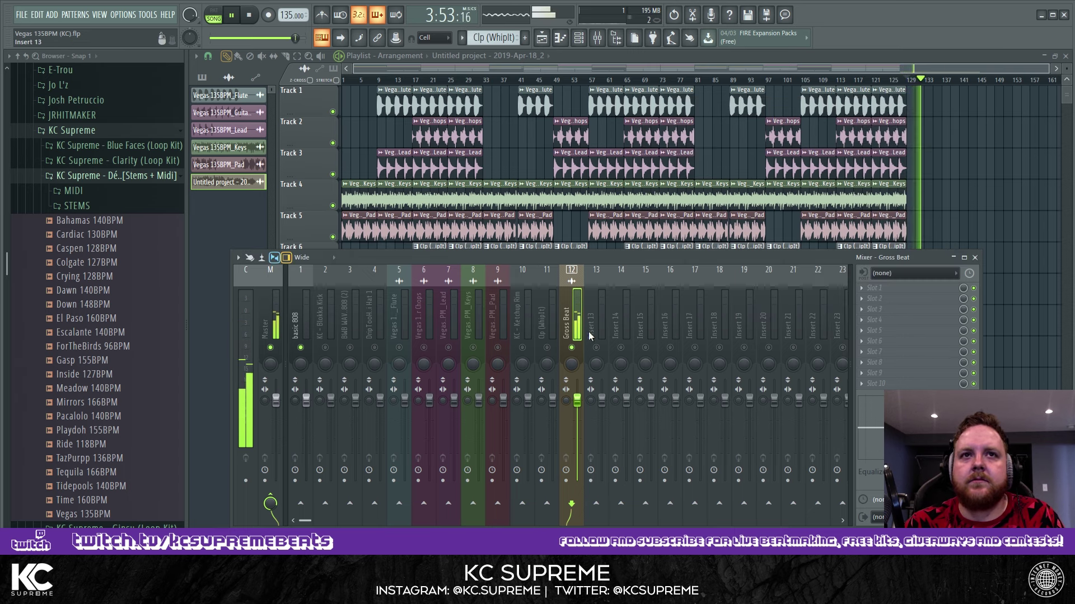
Reopen the Untitled project - 2019-Apr-18_2 clip's settings, recheck its channel volume during soloed playback, and close them
{"action": "double_click", "coordinate": [224, 183]}
{"action": "left_click", "coordinate": [860, 225]}
{"action": "key", "text": "space"}
{"action": "key", "text": "space"}
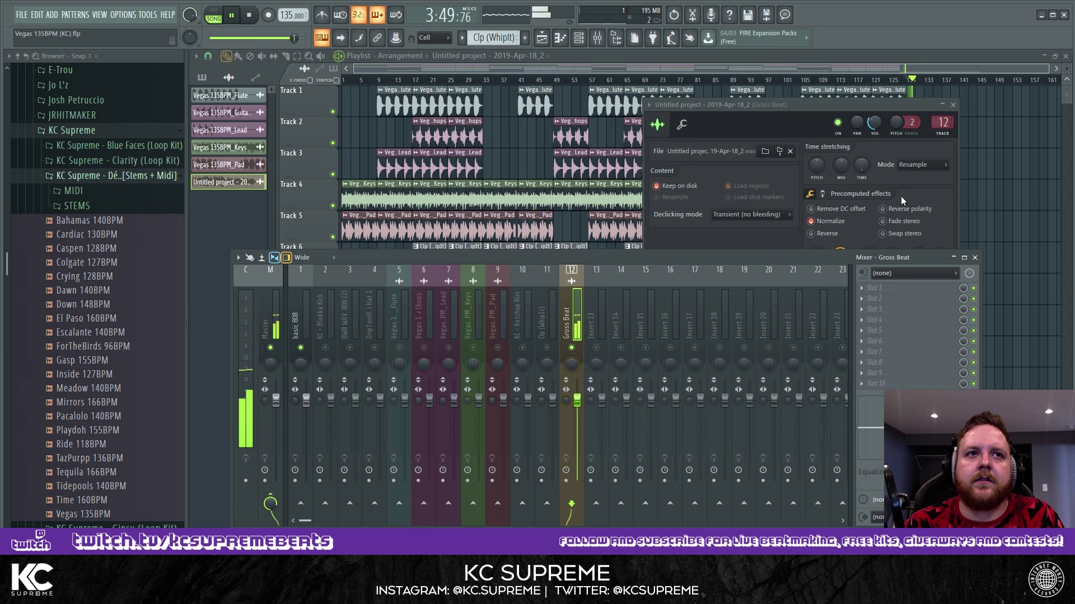
{"action": "left_click", "coordinate": [952, 104]}
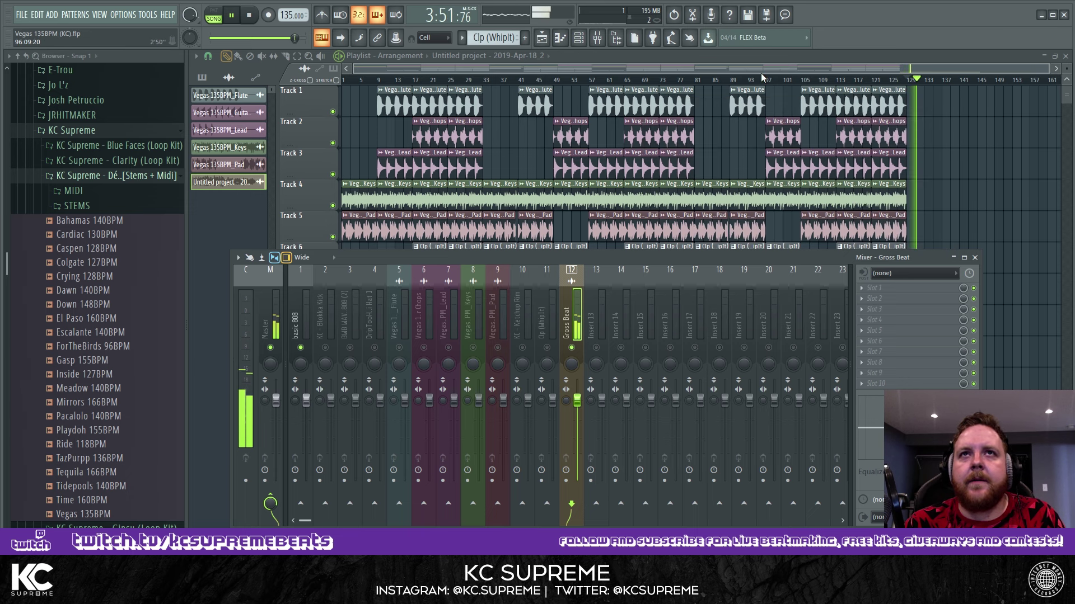
Hide the mixer, stop playback, and return the playhead to the start of the song
{"action": "key", "text": "F9"}
{"action": "key", "text": "space"}
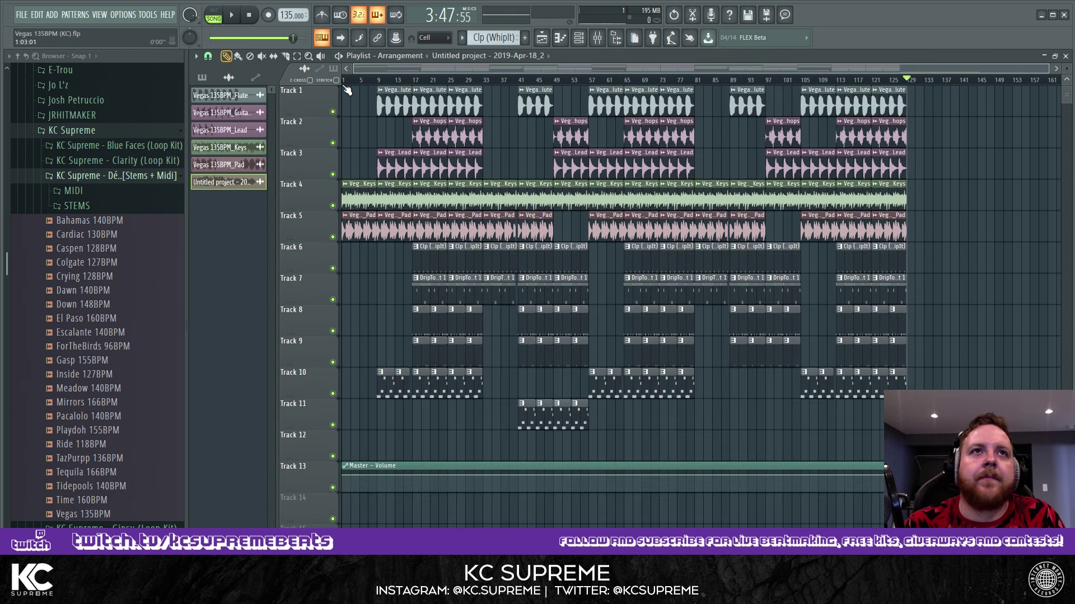
{"action": "key", "text": "space"}
Bring back the channel rack and the mixer, and unmute all mixer tracks
{"action": "left_click", "coordinate": [579, 38]}
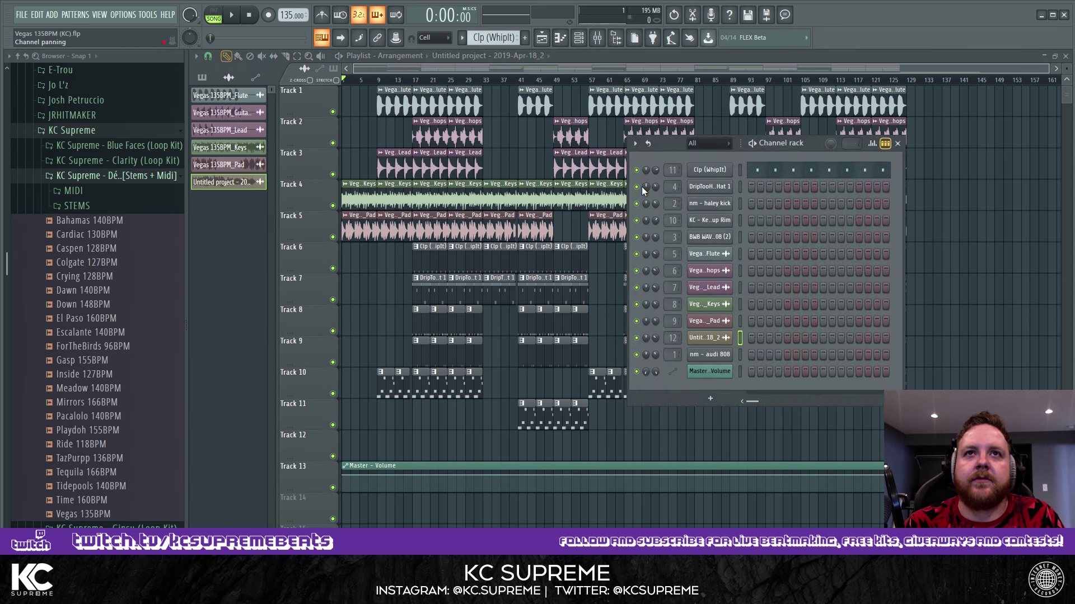
{"action": "left_click", "coordinate": [597, 38]}
{"action": "left_click", "coordinate": [497, 348]}
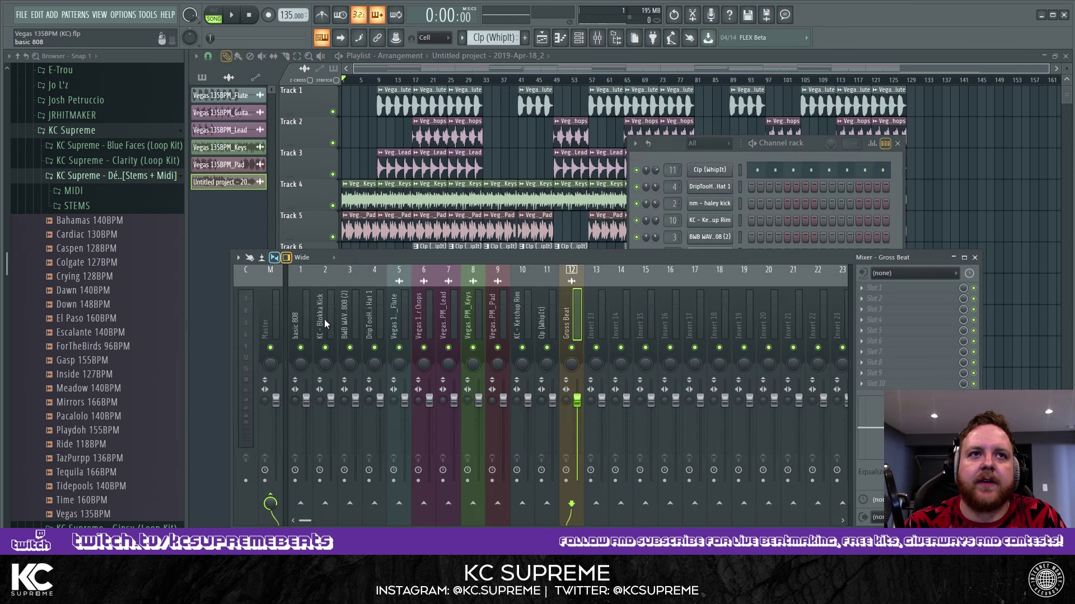
Select the Master track and play the song's opening from the start to check the overall level
{"action": "left_click", "coordinate": [274, 313]}
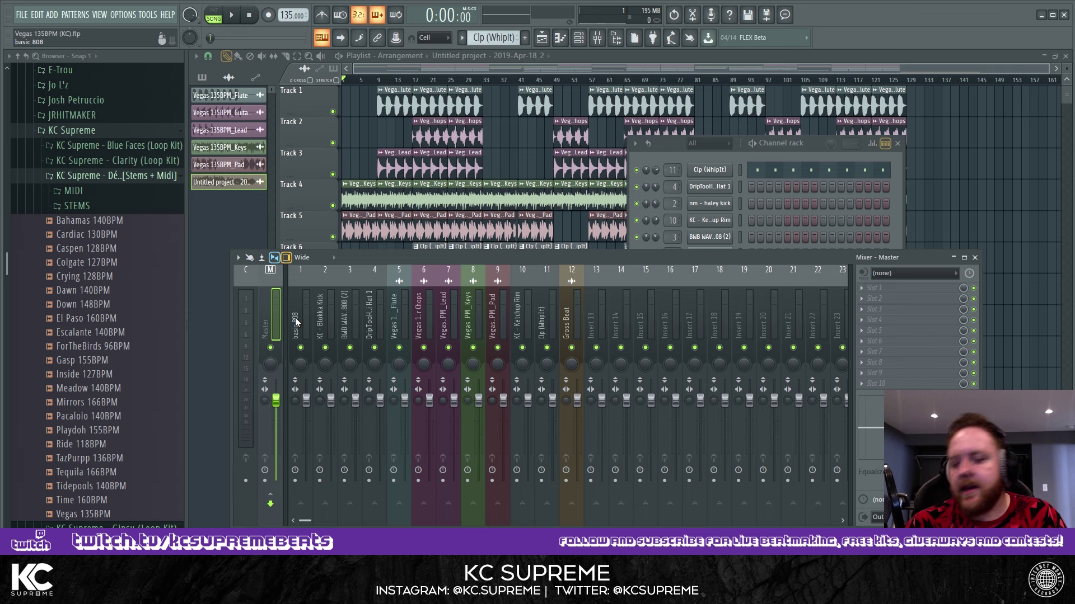
{"action": "key", "text": "space"}
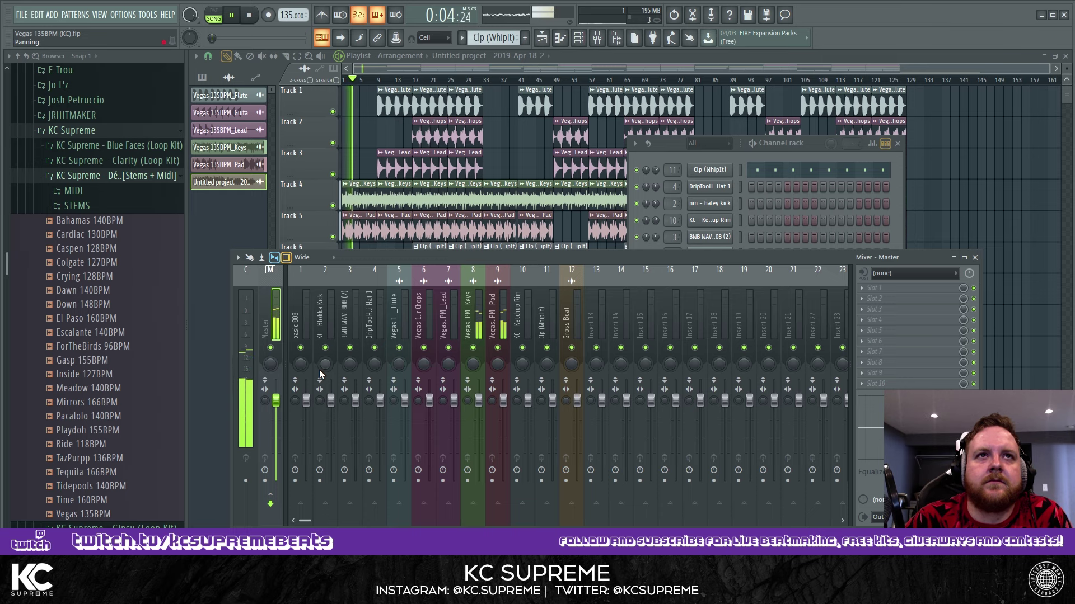
{"action": "key", "text": "space"}
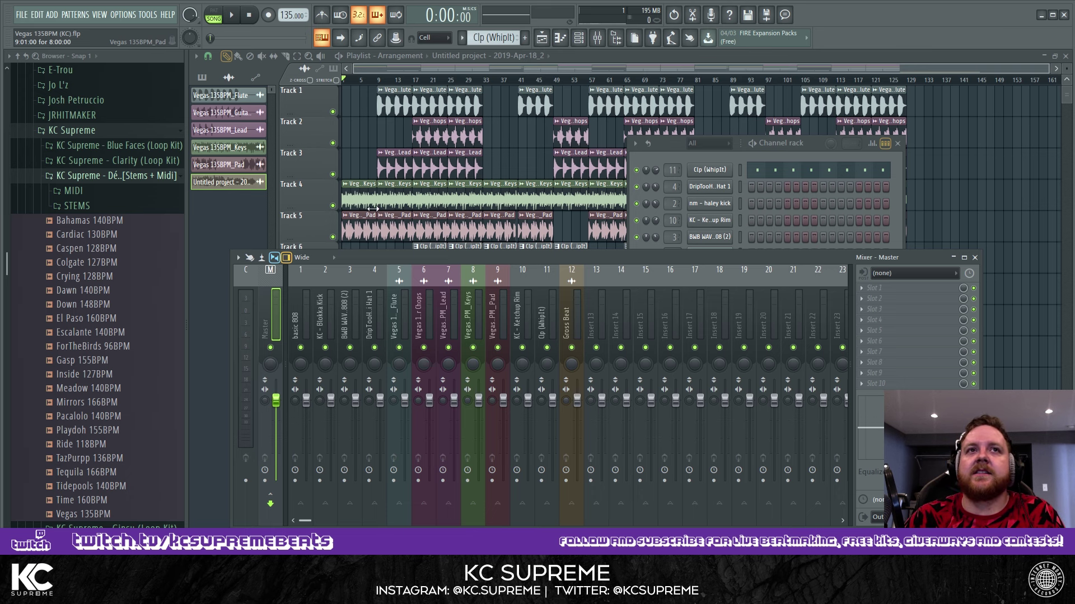
Play the section from bar 17 with the mixer in front and check the full mix on the Master
{"action": "left_click", "coordinate": [420, 81]}
{"action": "left_click", "coordinate": [597, 38]}
{"action": "key", "text": "space"}
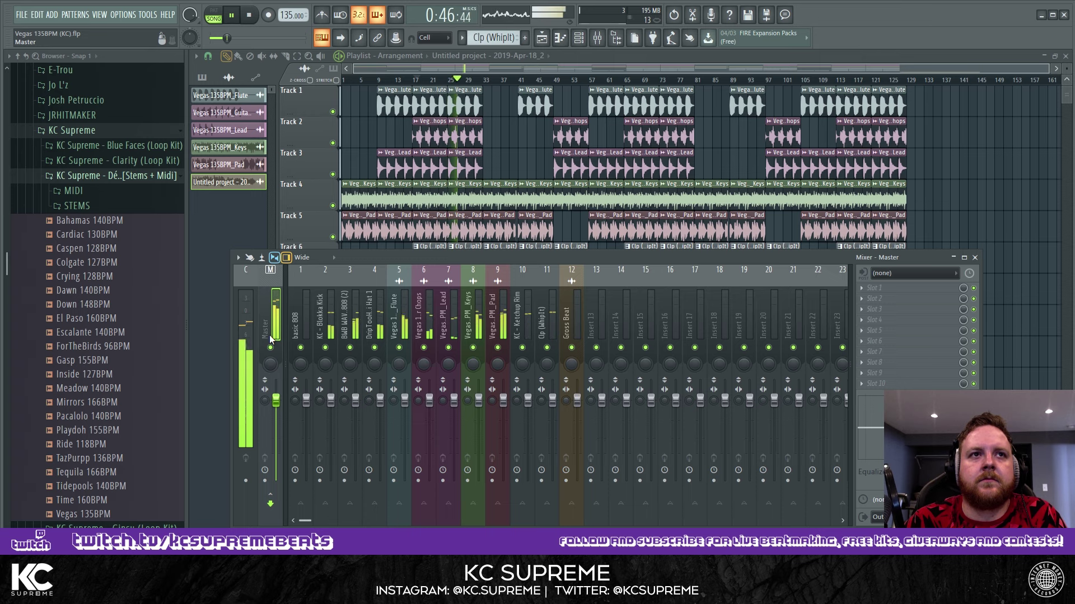
{"action": "key", "text": "space"}
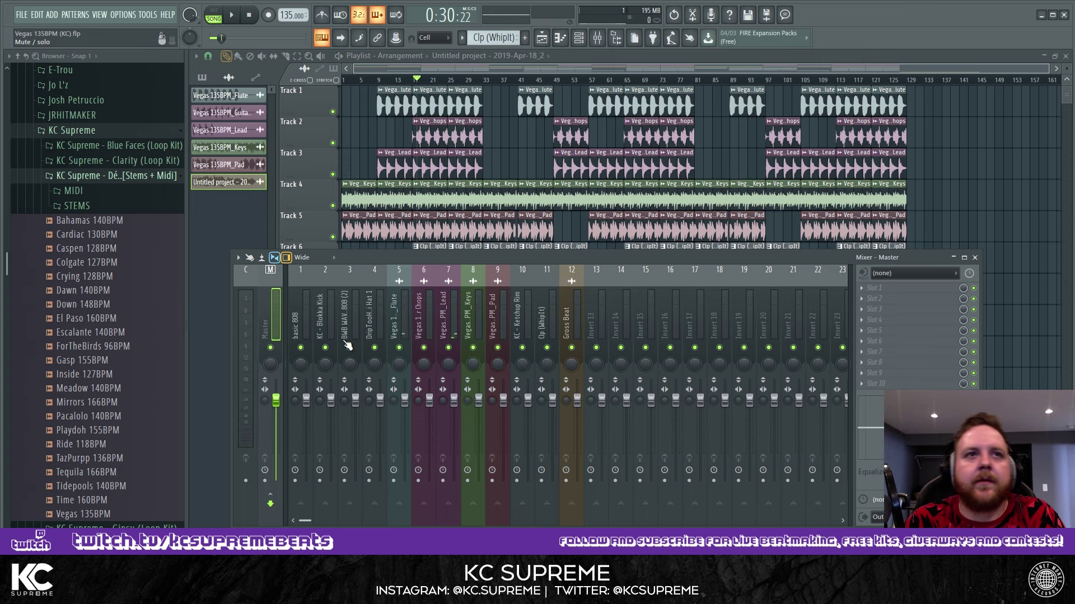
Select bars 17 to 33 on the playlist timeline as the playback range and bring the mixer back to the front
{"action": "left_click", "coordinate": [330, 331]}
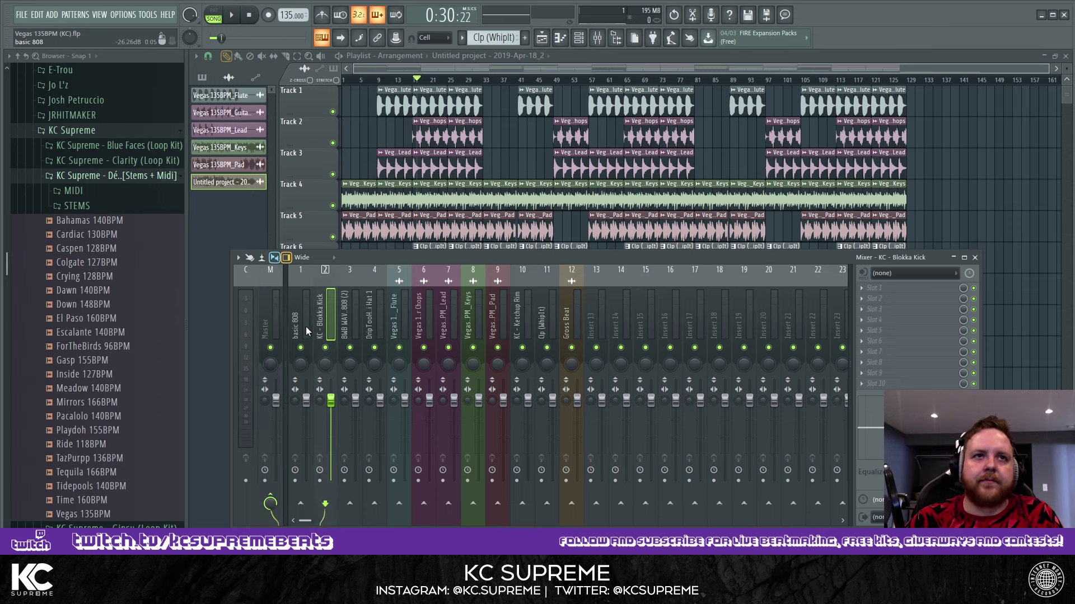
{"action": "left_click", "coordinate": [306, 327]}
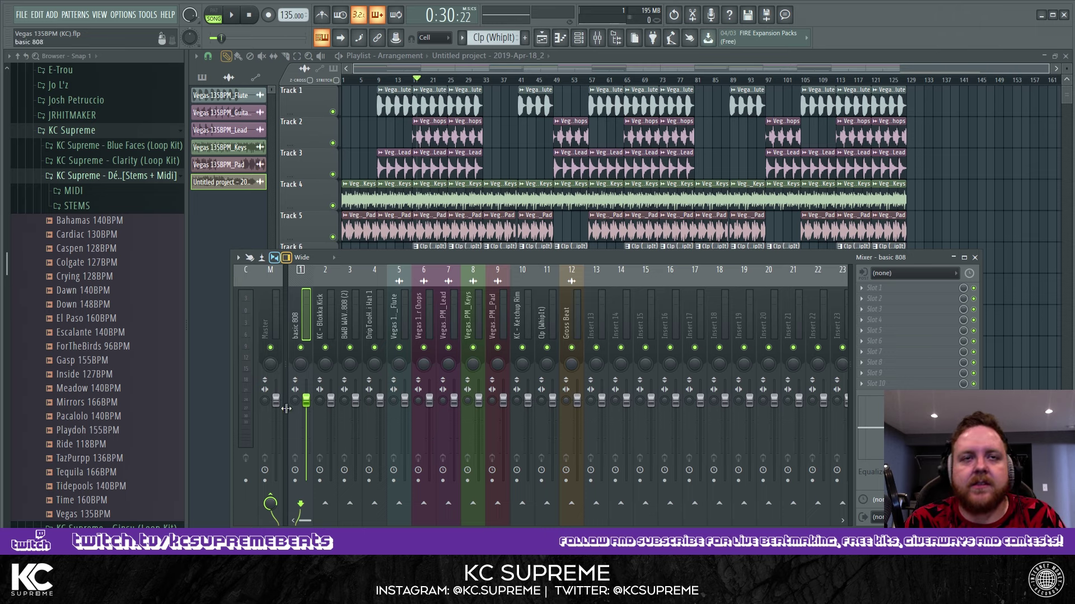
{"action": "left_click", "coordinate": [579, 37]}
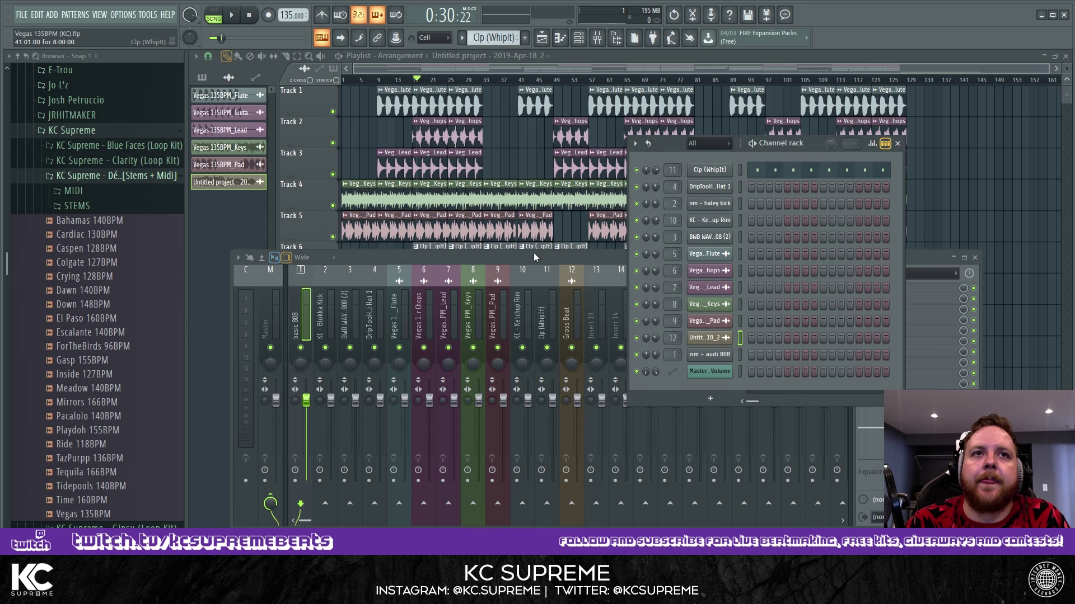
{"action": "left_click", "coordinate": [419, 80]}
{"action": "left_click", "coordinate": [415, 81]}
{"action": "left_click_drag", "start_coordinate": [415, 81], "coordinate": [486, 88]}
{"action": "left_click", "coordinate": [597, 38]}
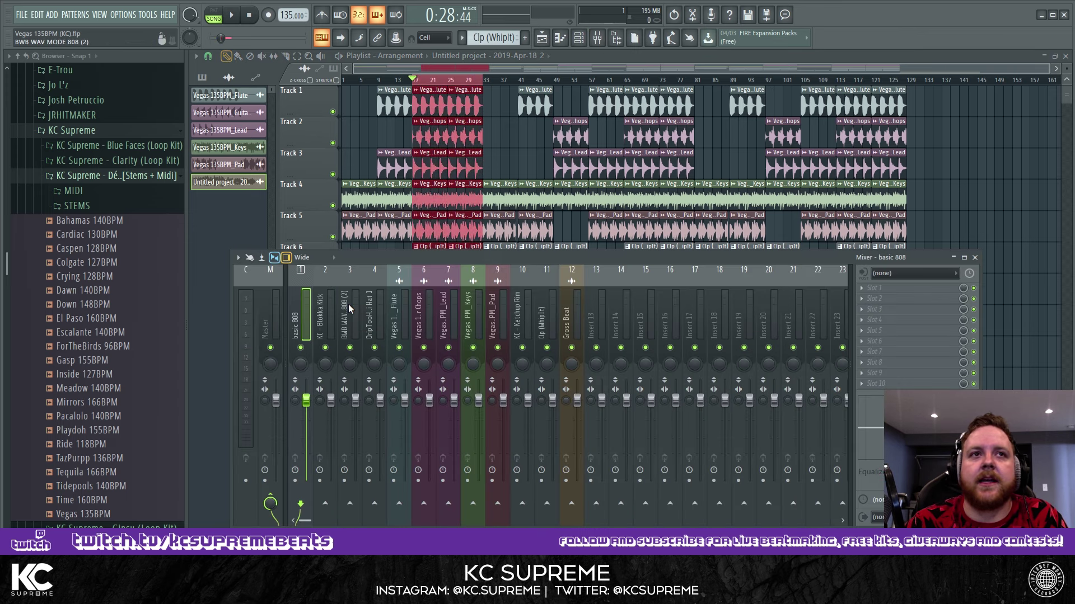
Solo the KC - Blokka Kick mixer track and play the selected range repeatedly to check its level
{"action": "key", "text": "space"}
{"action": "key", "text": "space"}
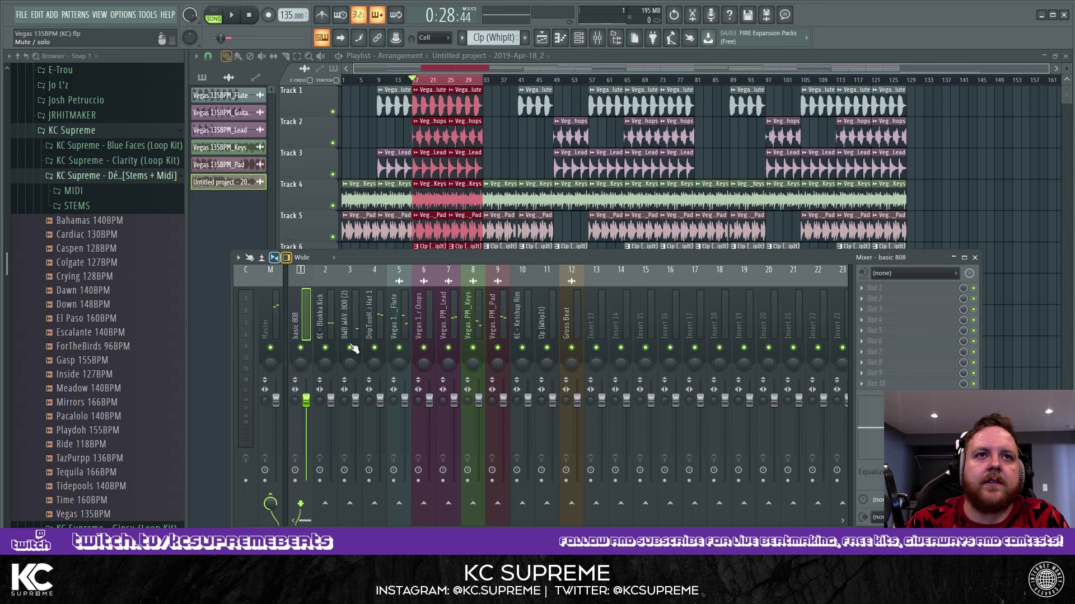
{"action": "right_click", "coordinate": [326, 347]}
{"action": "key", "text": "space"}
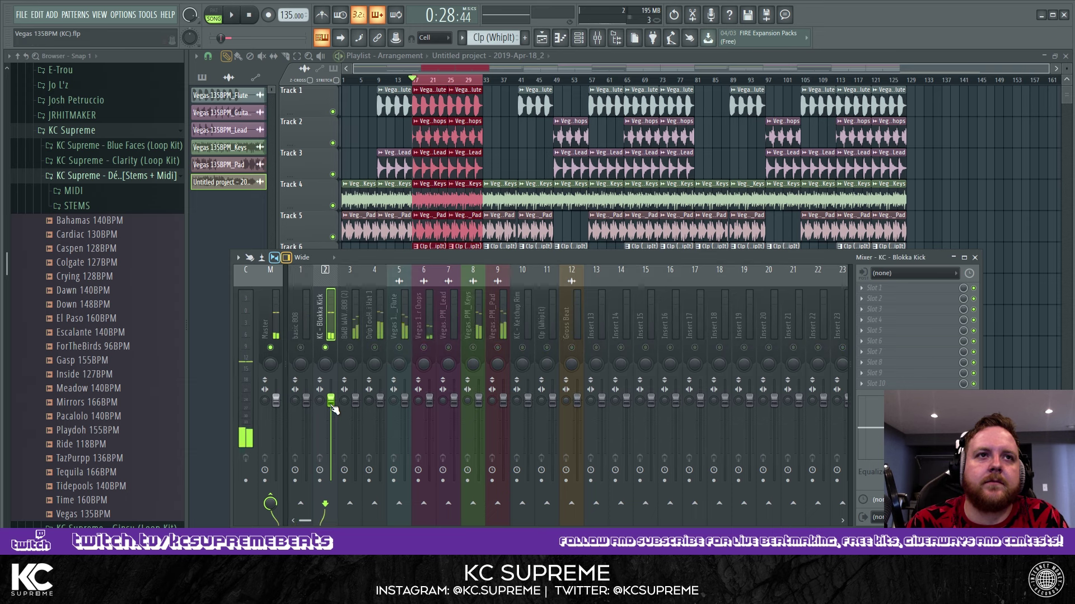
{"action": "key", "text": "space"}
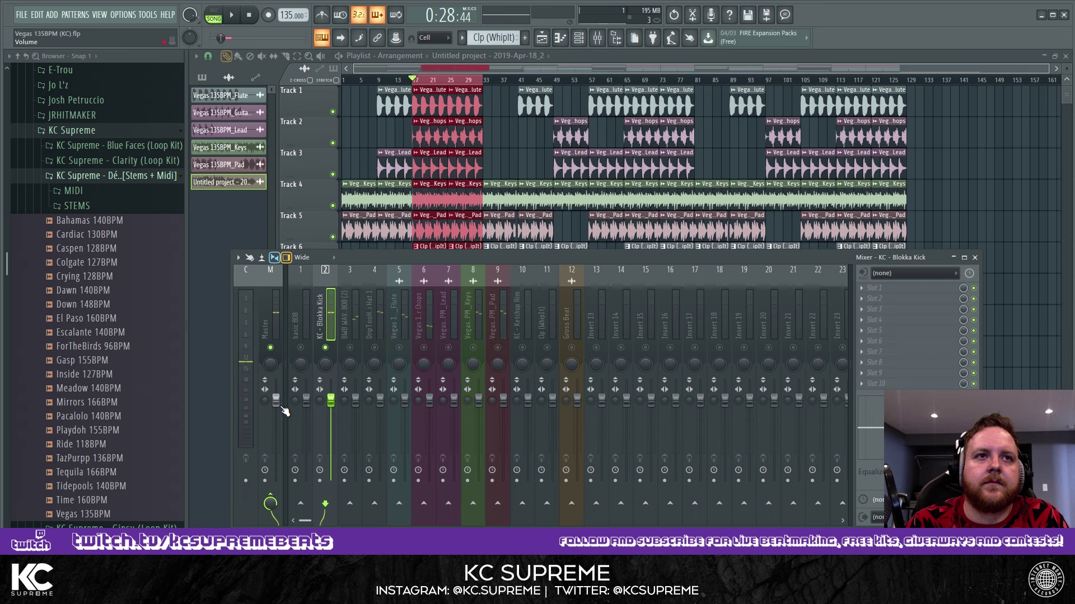
{"action": "key", "text": "space"}
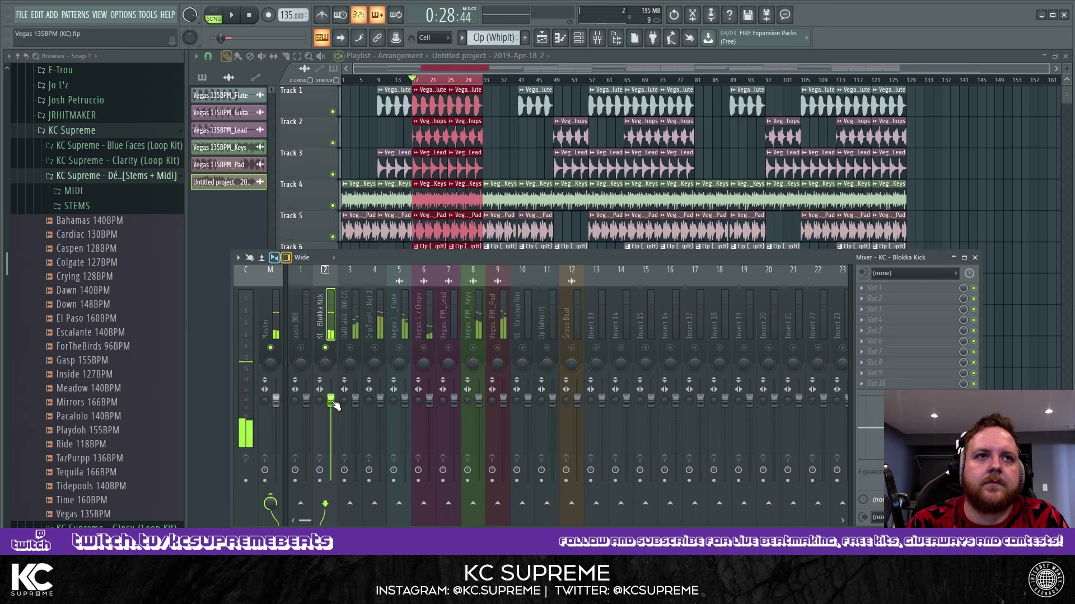
{"action": "key", "text": "space"}
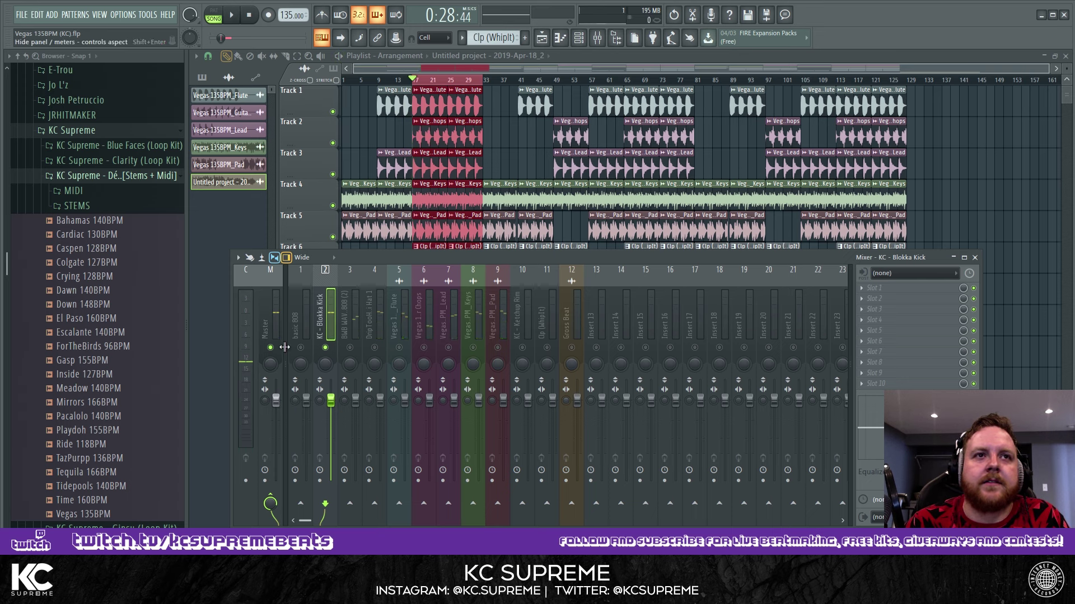
Raise the Master fader well above its default level and replay the soloed kick
{"action": "left_click", "coordinate": [279, 399]}
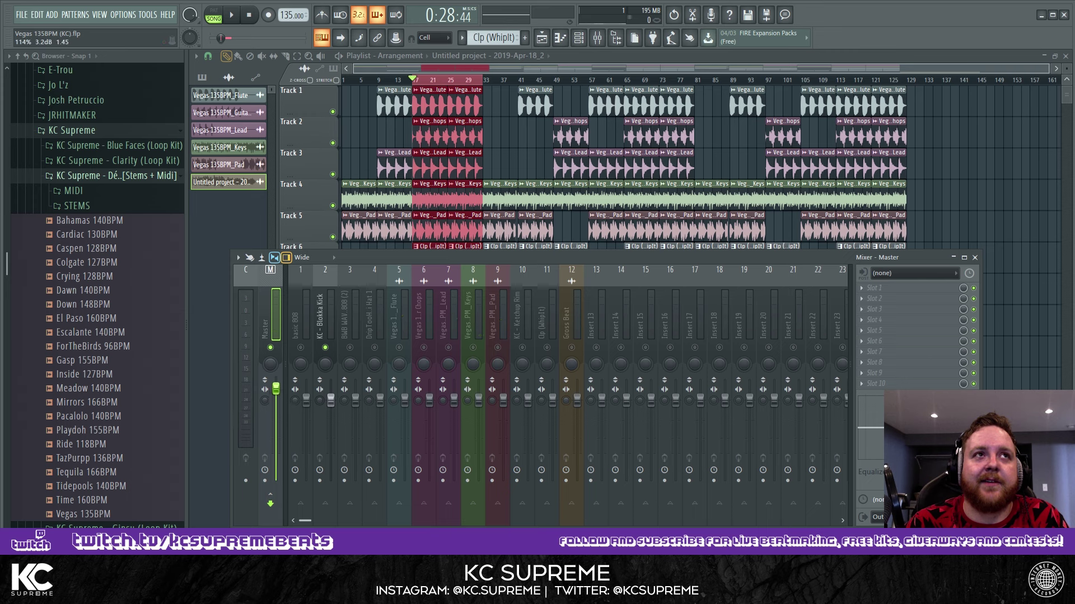
{"action": "left_click_drag", "start_coordinate": [276, 383], "coordinate": [276, 383]}
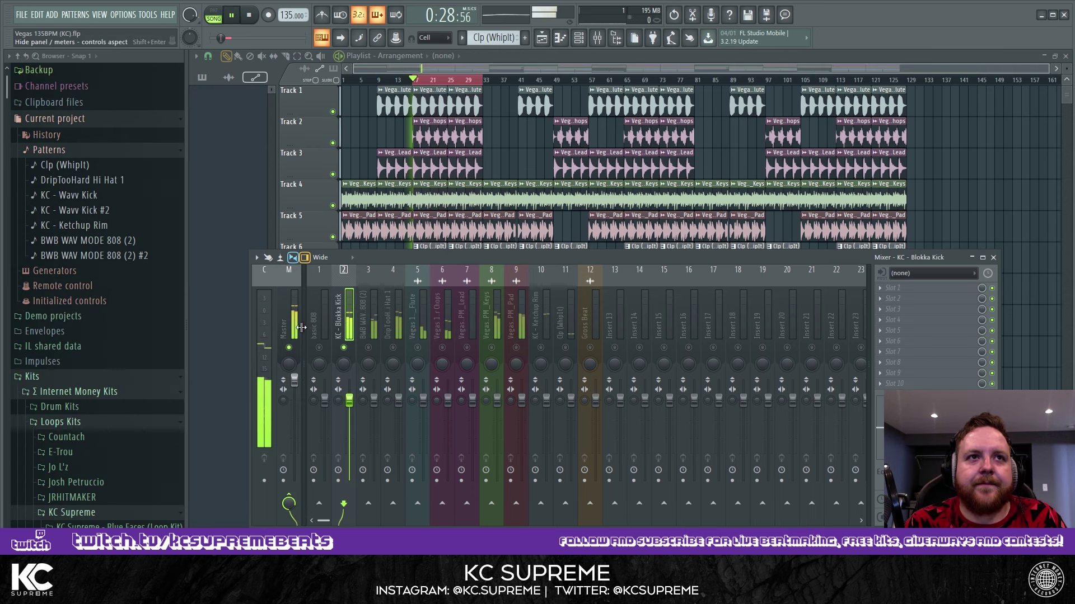
{"action": "key", "text": "space"}
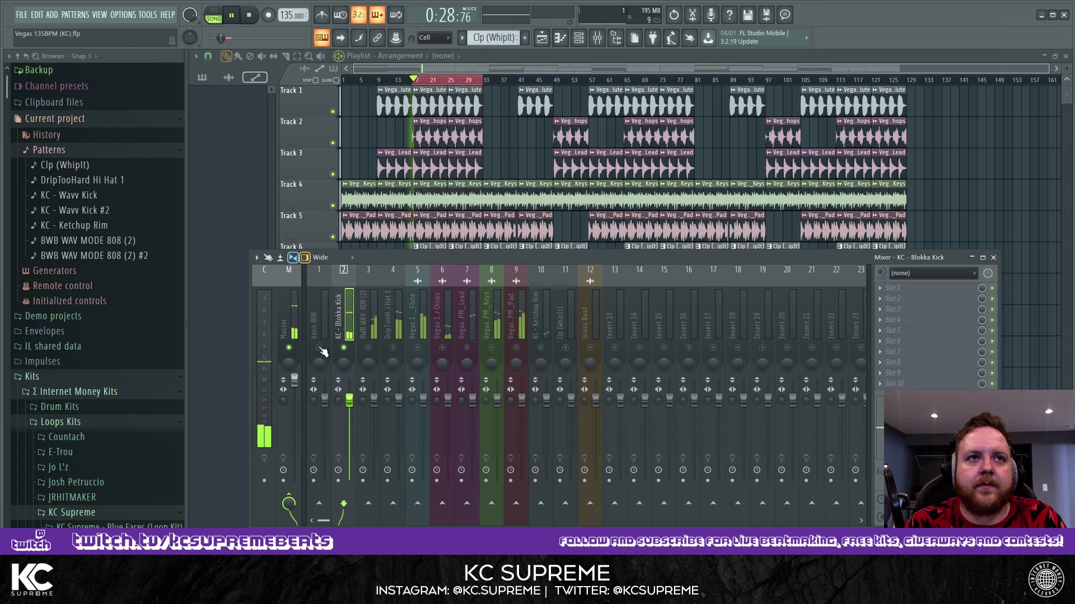
Unmute the BWB WAV MODE 808 (2) and DripTooHard Hi Hat 1 tracks and hear them with the kick
{"action": "left_click", "coordinate": [360, 334]}
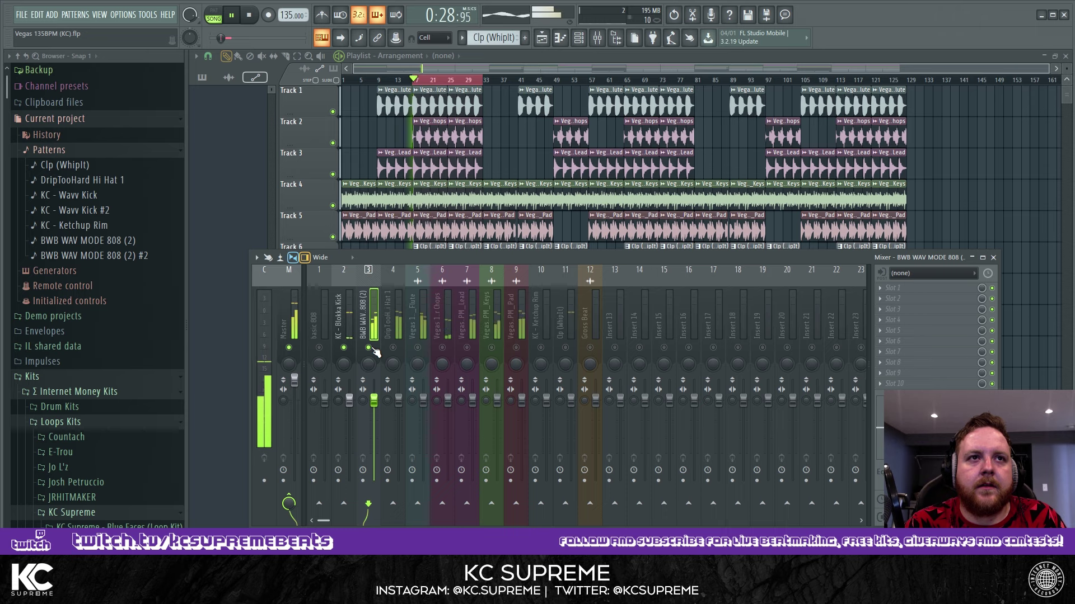
{"action": "left_click", "coordinate": [392, 348]}
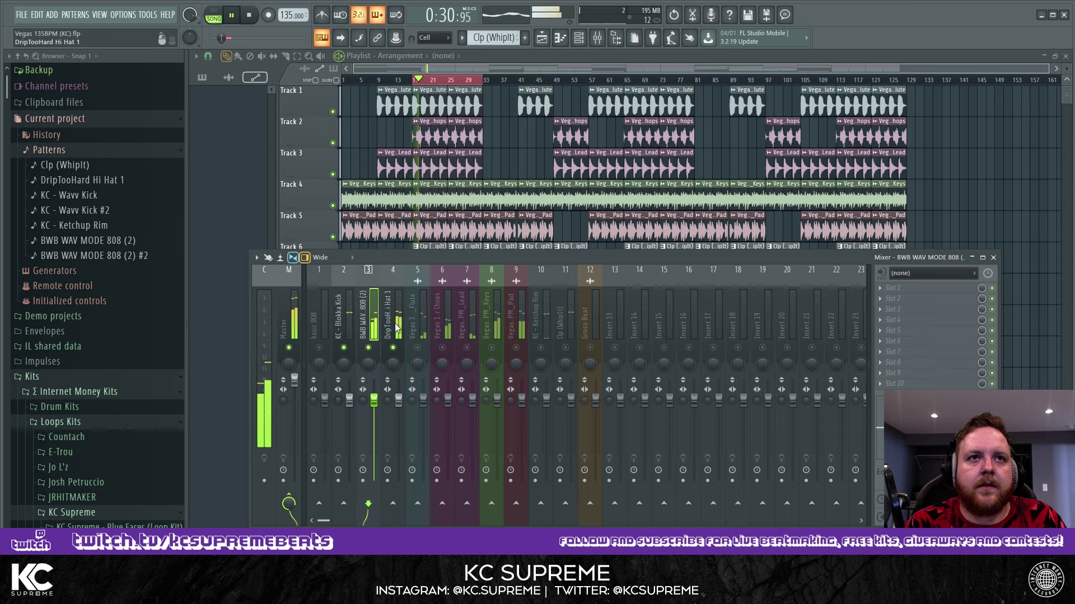
{"action": "key", "text": "space"}
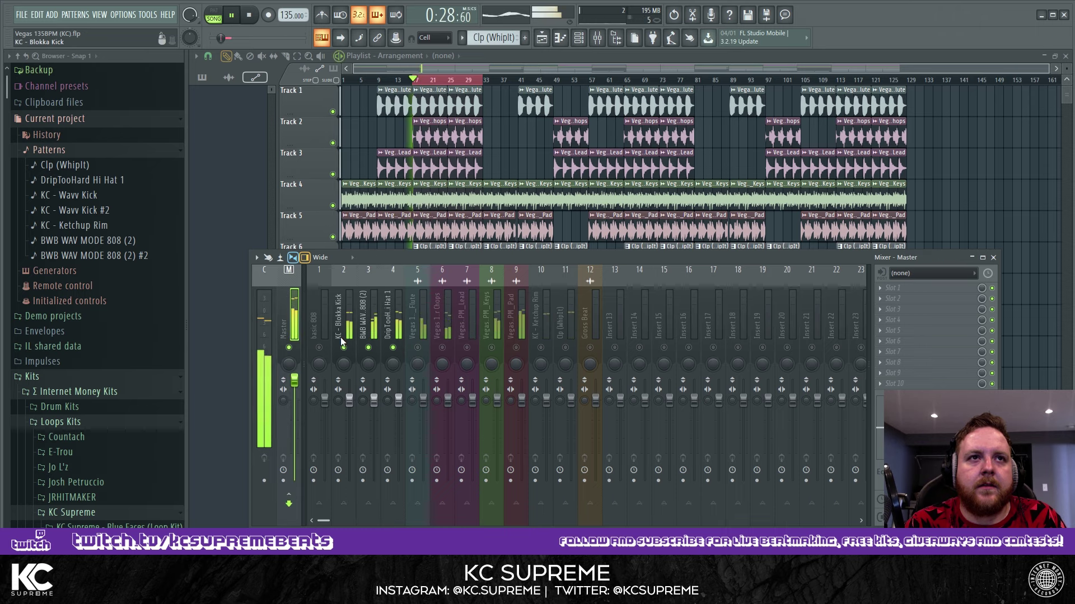
Solo the KC - Blokka Kick again, check it on the Master, and add BWB WAV MODE 808 (2) back during playback
{"action": "right_click", "coordinate": [344, 348]}
{"action": "key", "text": "space"}
{"action": "key", "text": "space"}
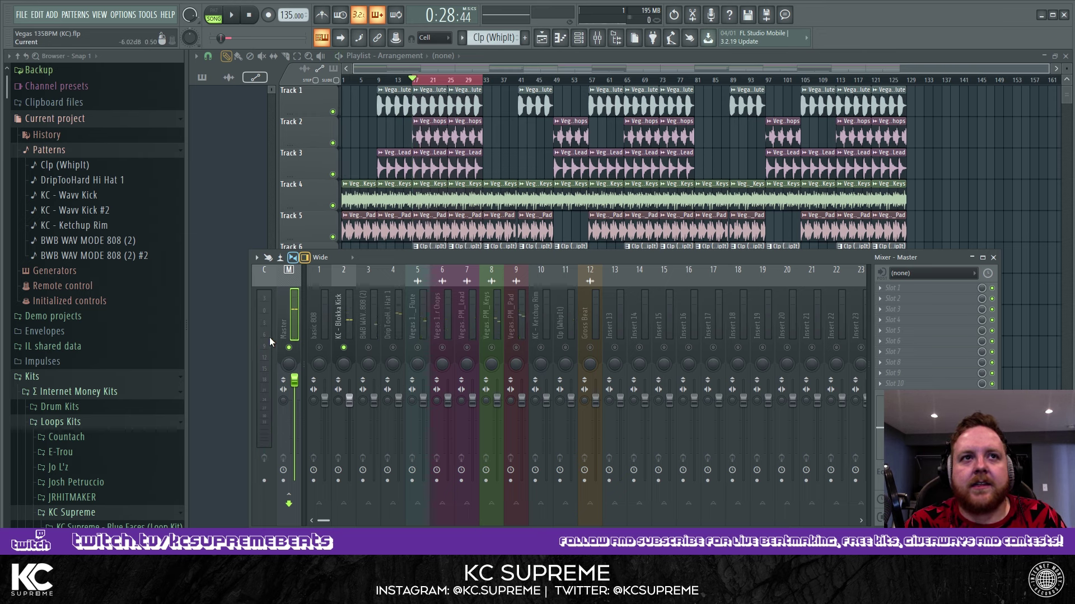
{"action": "key", "text": "space"}
{"action": "key", "text": "space"}
{"action": "left_click", "coordinate": [373, 317]}
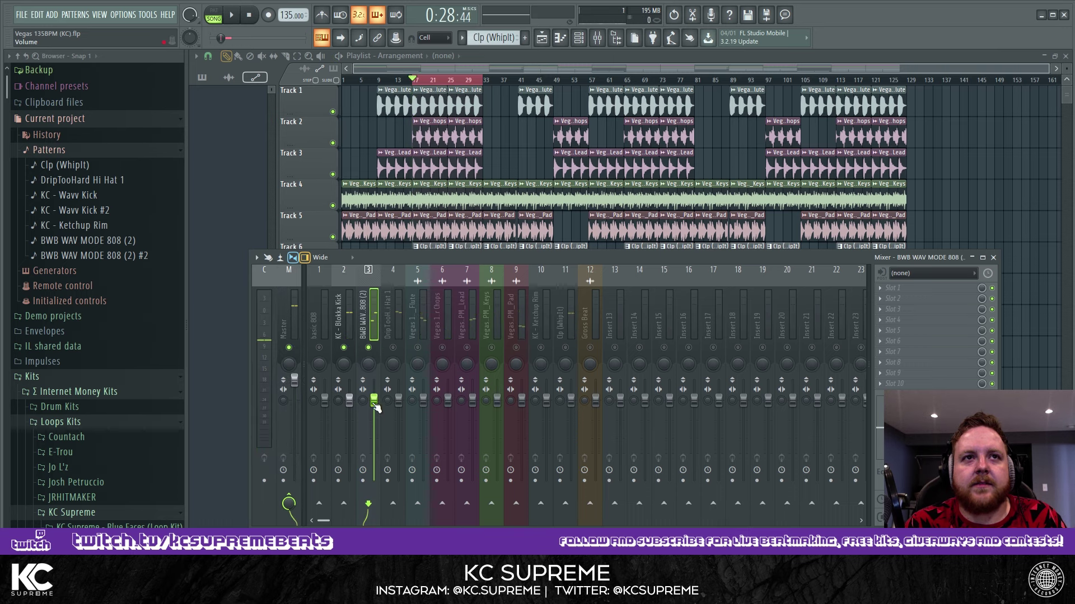
{"action": "key", "text": "space"}
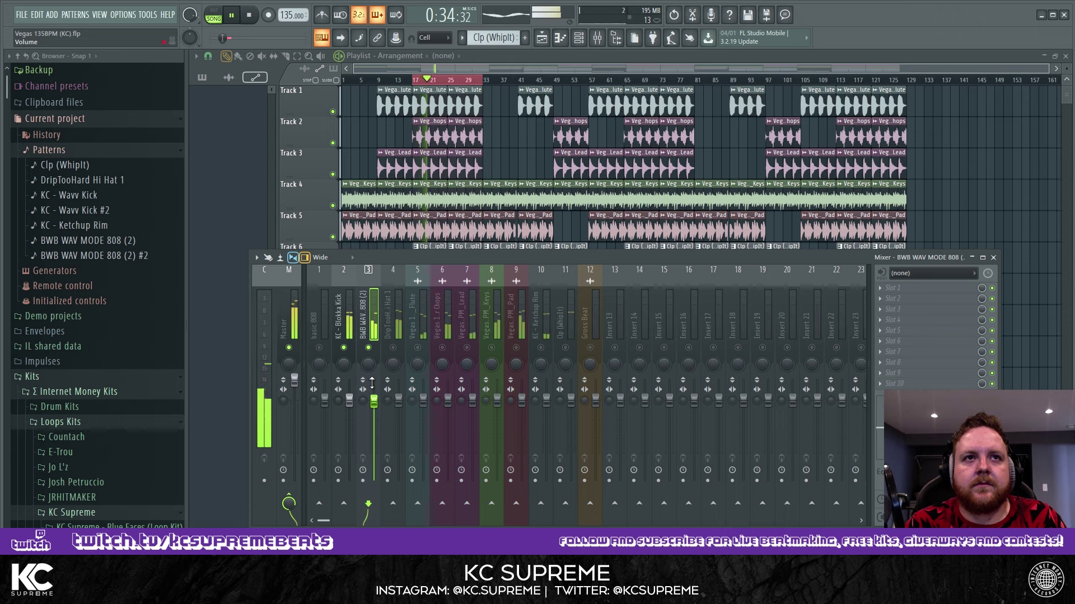
Bring in DripTooHard Hi Hat 1 and lower its mixer fader to -5.6 dB against the kick and 808
{"action": "left_click", "coordinate": [398, 325]}
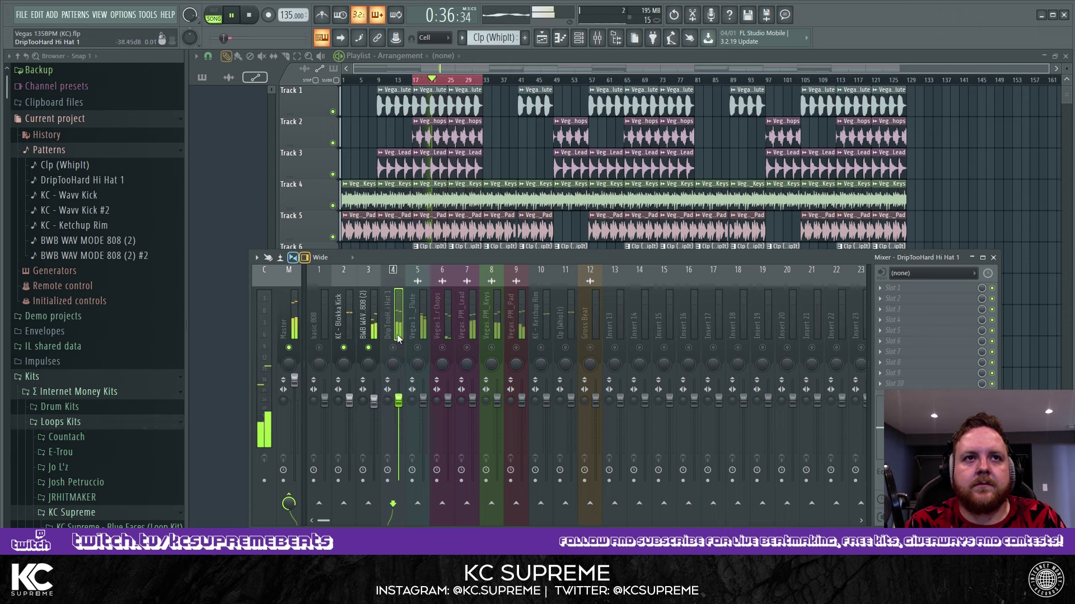
{"action": "key", "text": "space"}
{"action": "left_click_drag", "start_coordinate": [399, 401], "coordinate": [398, 418]}
{"action": "key", "text": "space"}
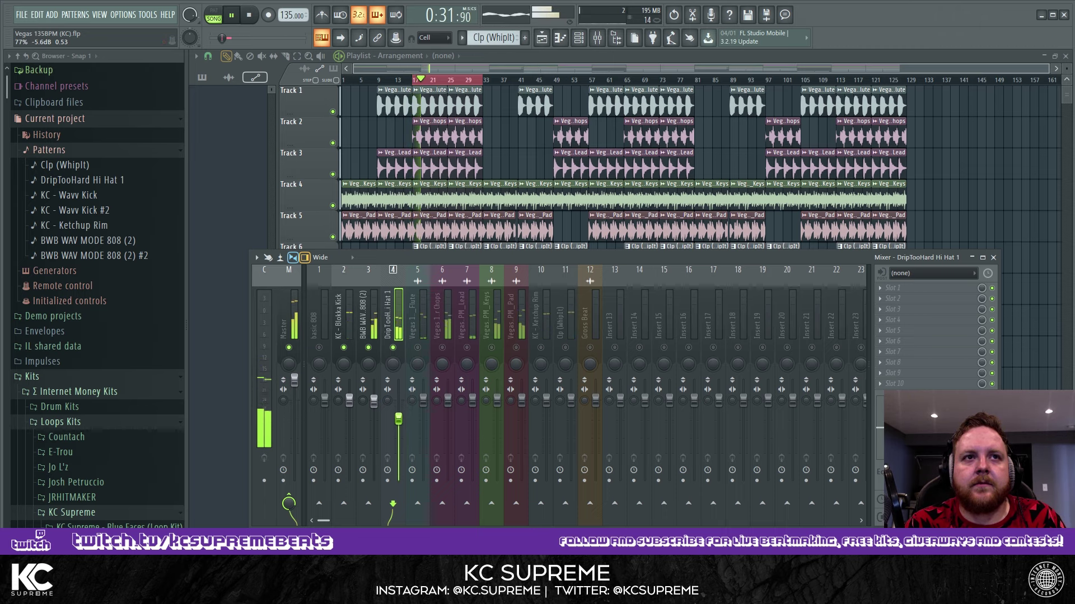
{"action": "key", "text": "space"}
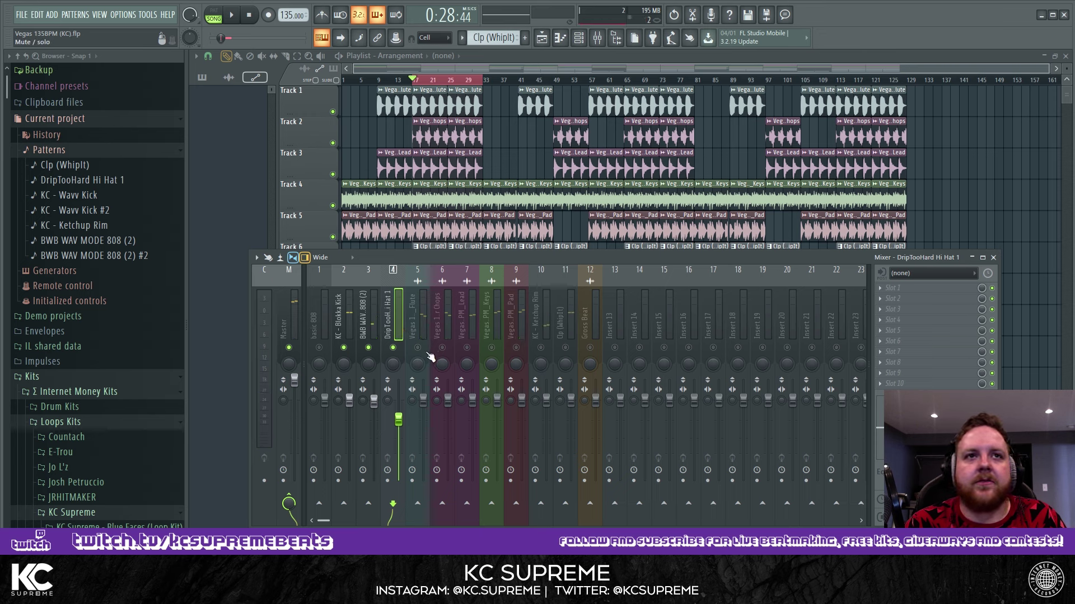
Bring the Clp (WhipIt) track into the playing drums and lower its mixer fader to about -1.5 dB
{"action": "key", "text": "space"}
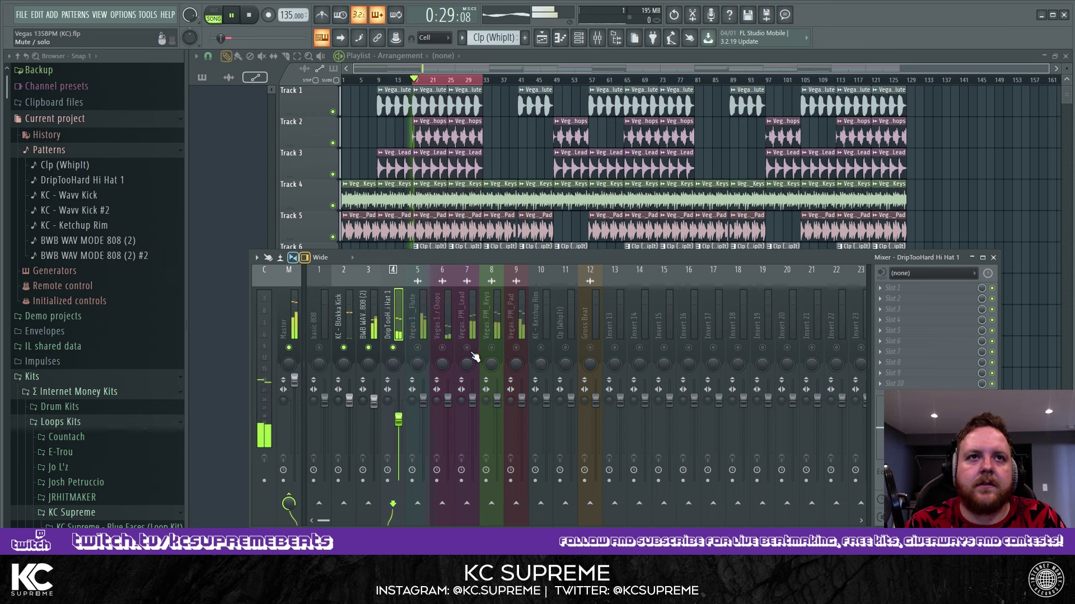
{"action": "left_click", "coordinate": [568, 356]}
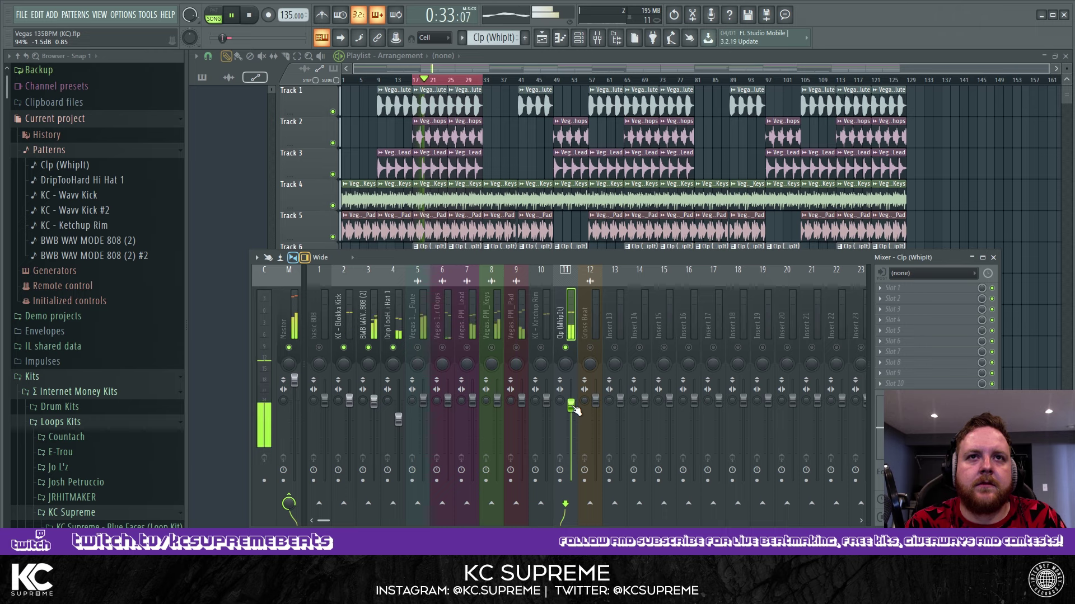
{"action": "left_click_drag", "start_coordinate": [572, 405], "coordinate": [573, 407]}
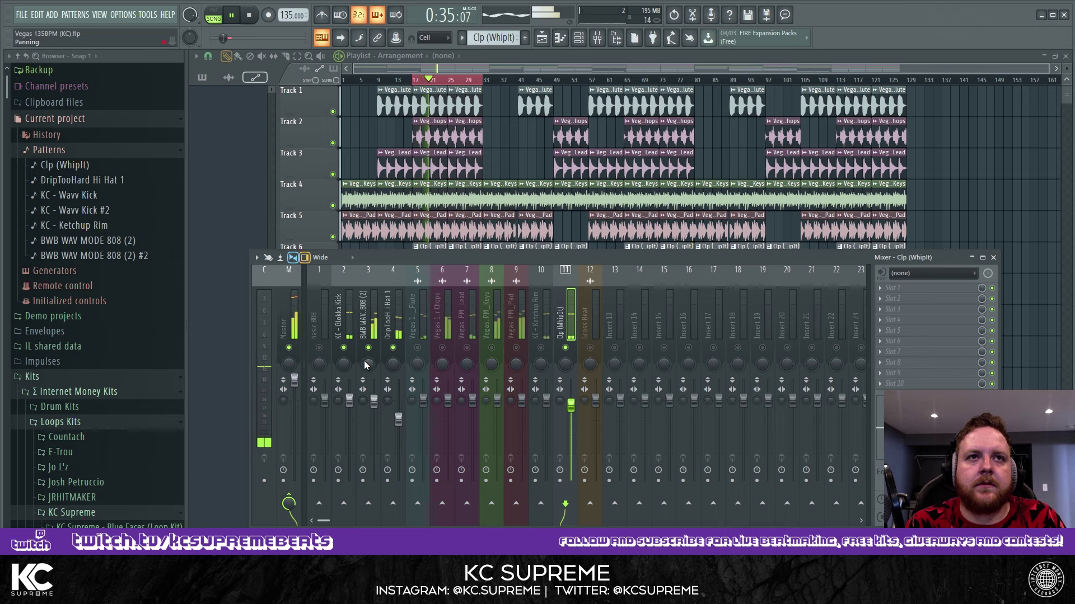
Nudge the BWB WAV MODE 808 (2) fader slightly down and check the combined drums on the Master
{"action": "left_click", "coordinate": [374, 401]}
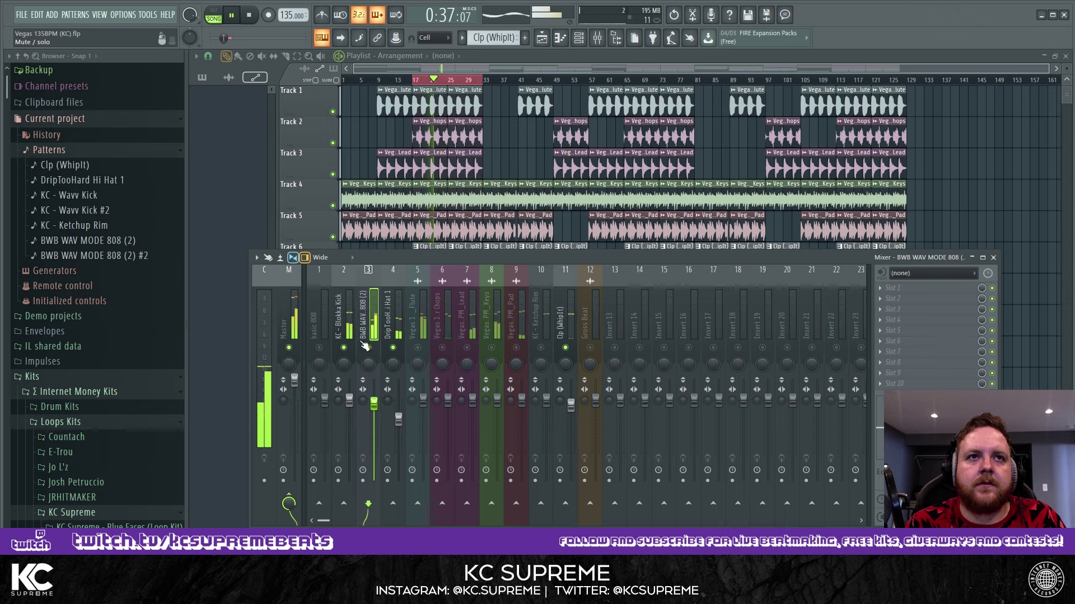
{"action": "left_click", "coordinate": [351, 401]}
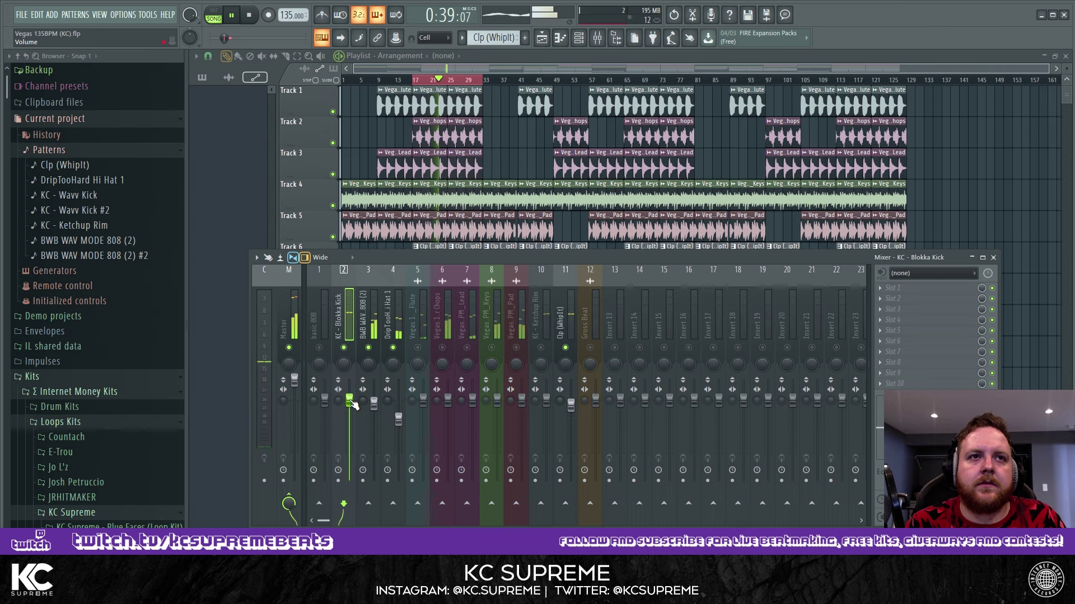
{"action": "left_click", "coordinate": [295, 309]}
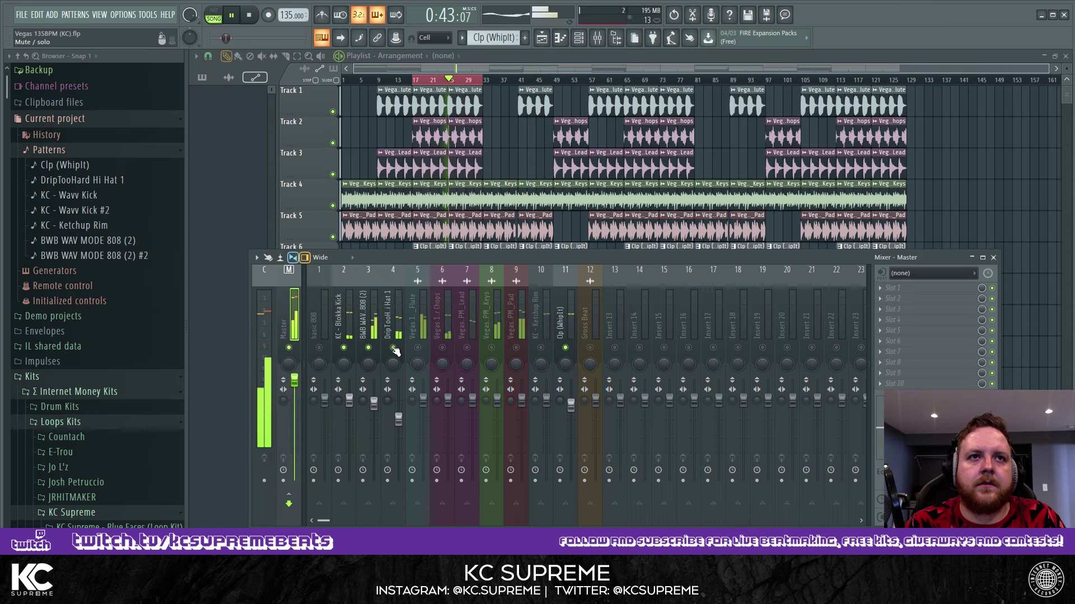
Solo only the KC - Blokka Kick, check its level on the Master, and stop playback
{"action": "right_click", "coordinate": [344, 348]}
{"action": "left_click", "coordinate": [294, 328]}
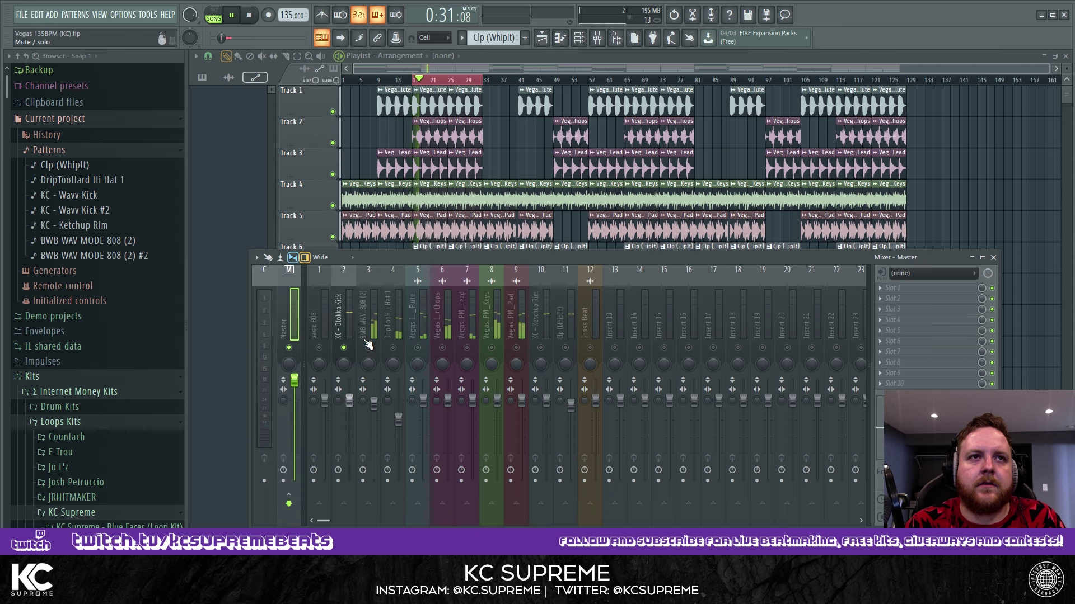
{"action": "key", "text": "space"}
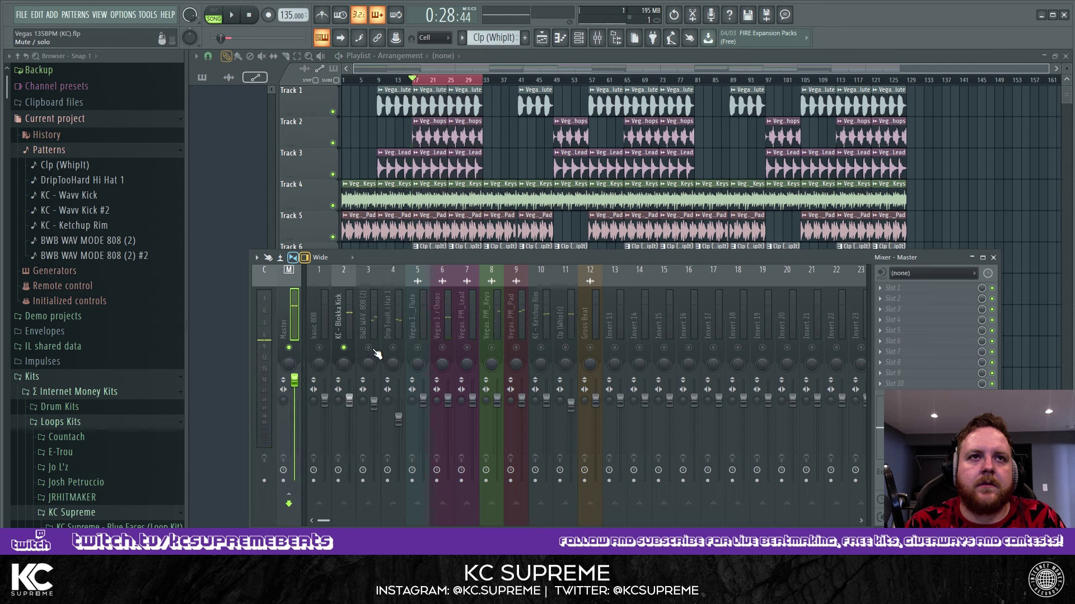
Solo BWB WAV MODE 808 (2) and lower its mixer fader while watching the Master level during playback
{"action": "right_click", "coordinate": [368, 348]}
{"action": "left_click", "coordinate": [294, 328]}
{"action": "key", "text": "space"}
{"action": "left_click_drag", "start_coordinate": [374, 403], "coordinate": [373, 412]}
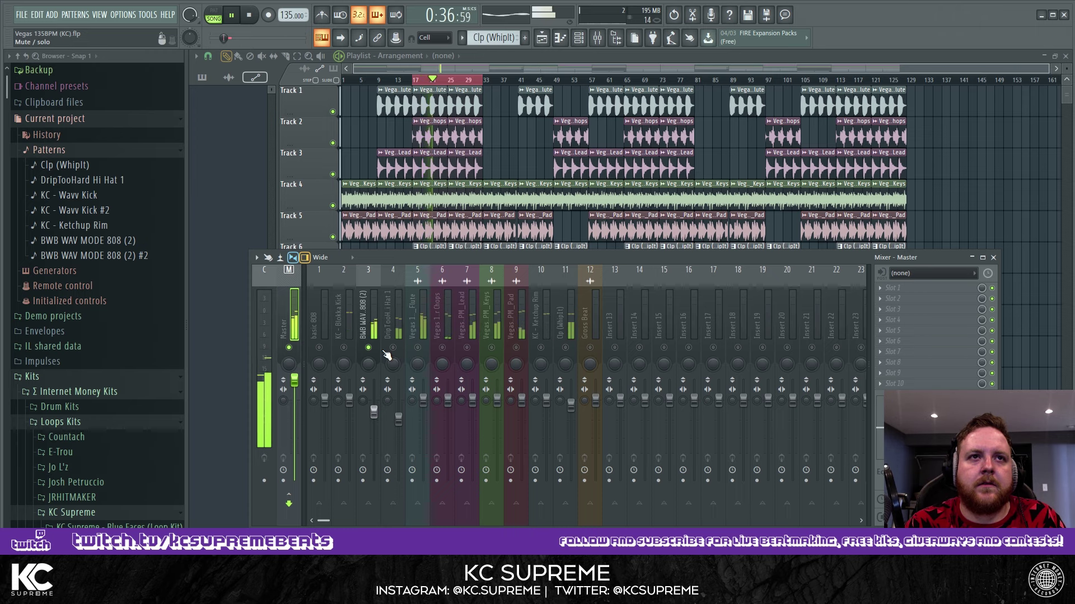
Solo DripTooHard Hi Hat 1, lower its mixer fader to -10.8 dB during playback, and stop the song
{"action": "left_click", "coordinate": [394, 311]}
{"action": "key", "text": "space"}
{"action": "key", "text": "space"}
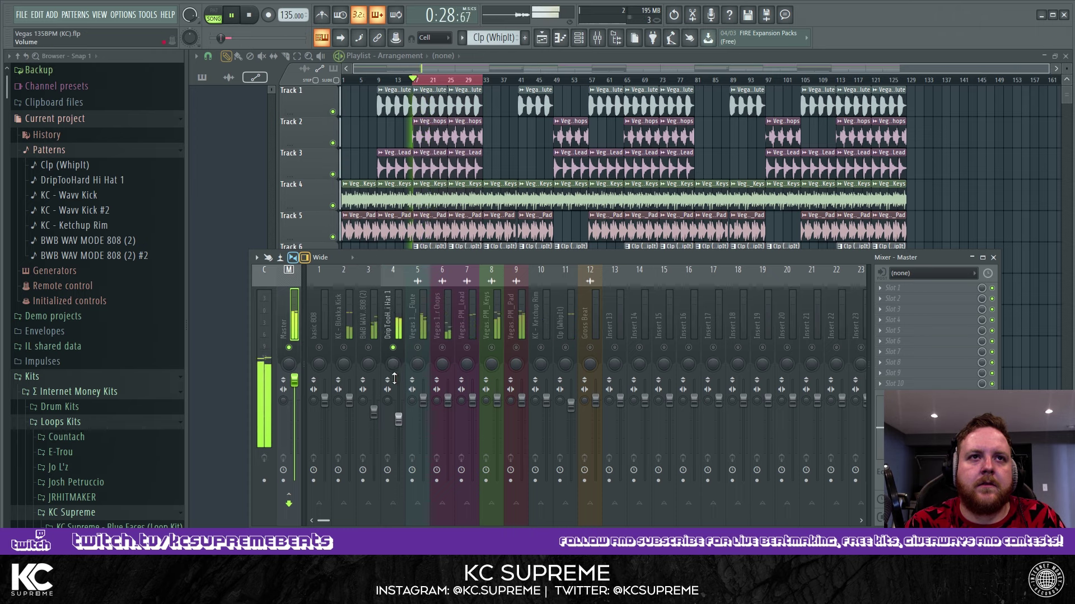
{"action": "left_click_drag", "start_coordinate": [398, 419], "coordinate": [398, 435]}
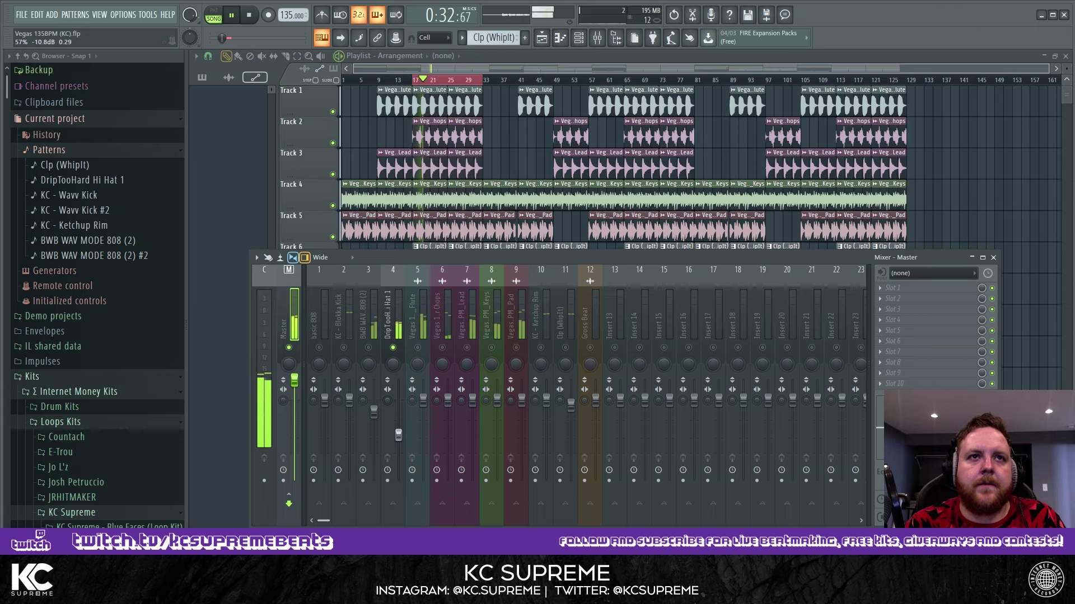
{"action": "key", "text": "space"}
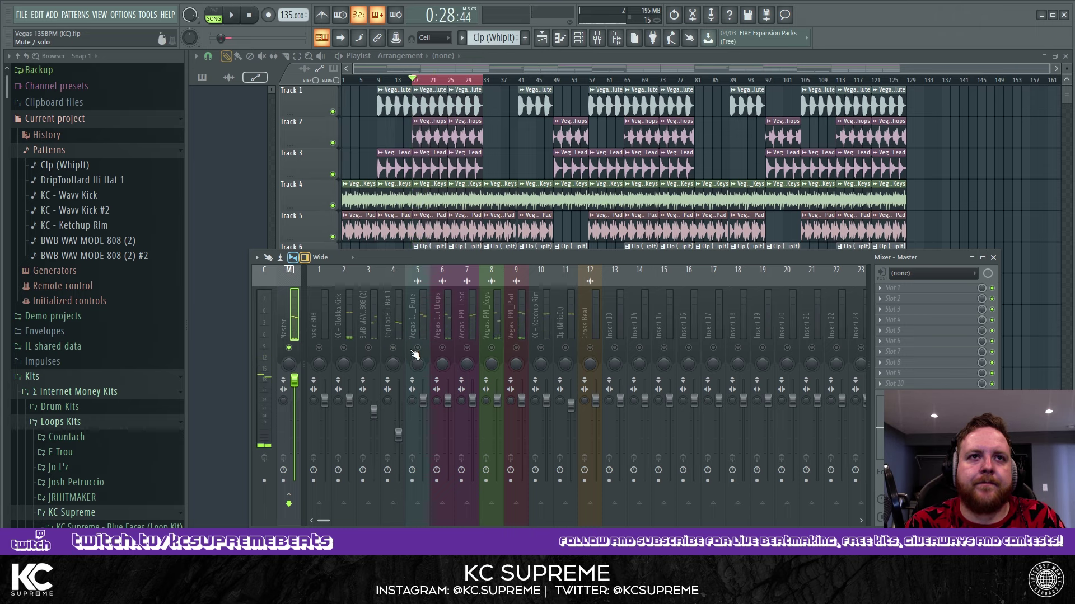
Solo Clp (Whiplt), lower its mixer fader to -4.9 dB during playback, and stop the song
{"action": "left_click", "coordinate": [573, 352]}
{"action": "key", "text": "space"}
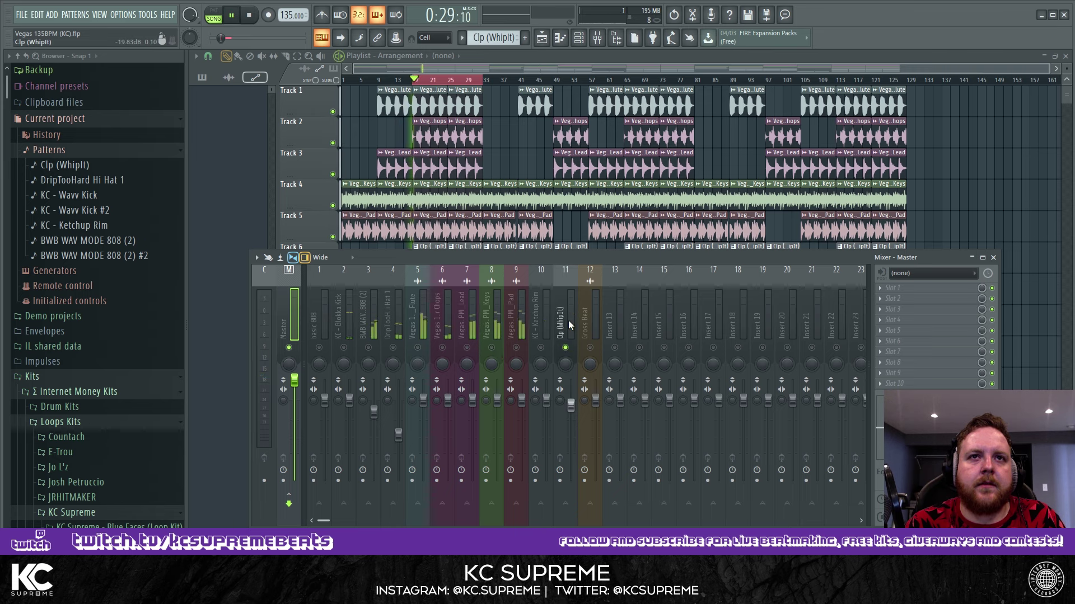
{"action": "left_click_drag", "start_coordinate": [571, 402], "coordinate": [571, 416]}
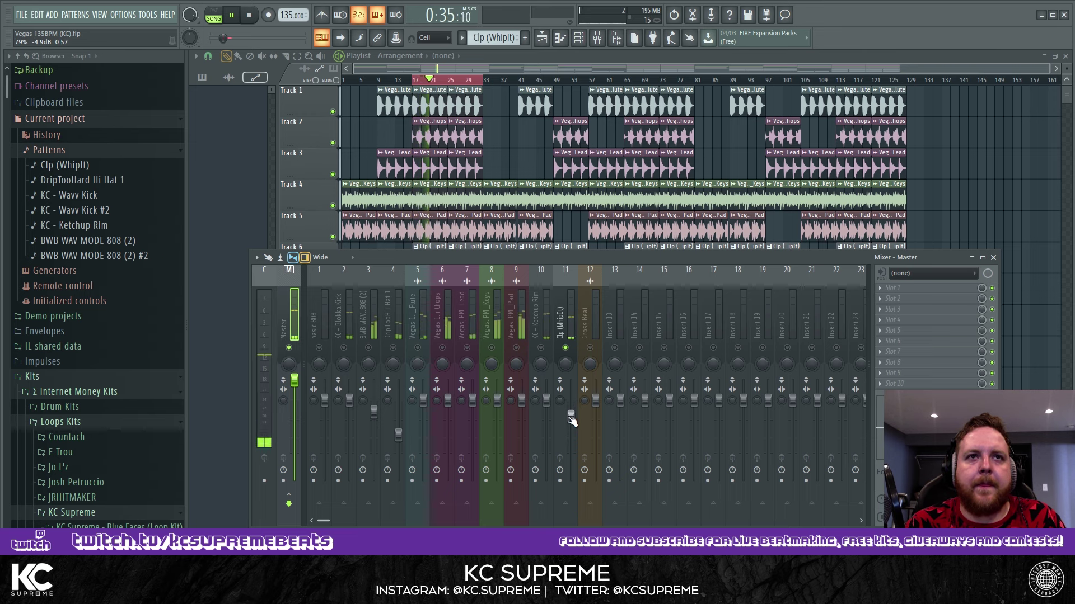
{"action": "key", "text": "space"}
Solo KC - Ketchup Rim and lower its mixer fader to -5.8 dB while watching the Master level during playback
{"action": "left_click", "coordinate": [544, 327]}
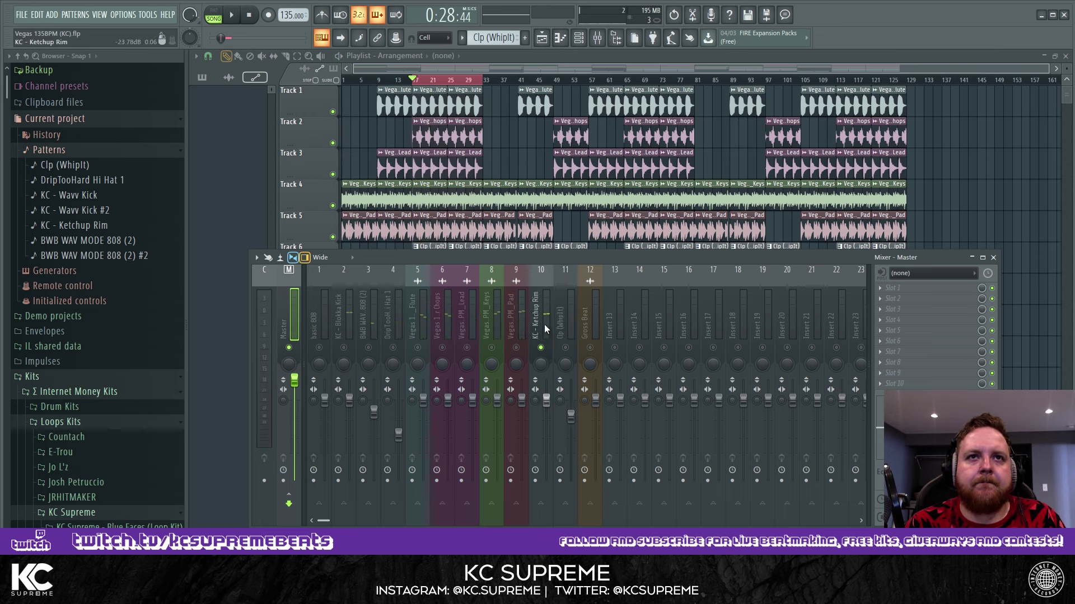
{"action": "left_click", "coordinate": [296, 320]}
{"action": "key", "text": "space"}
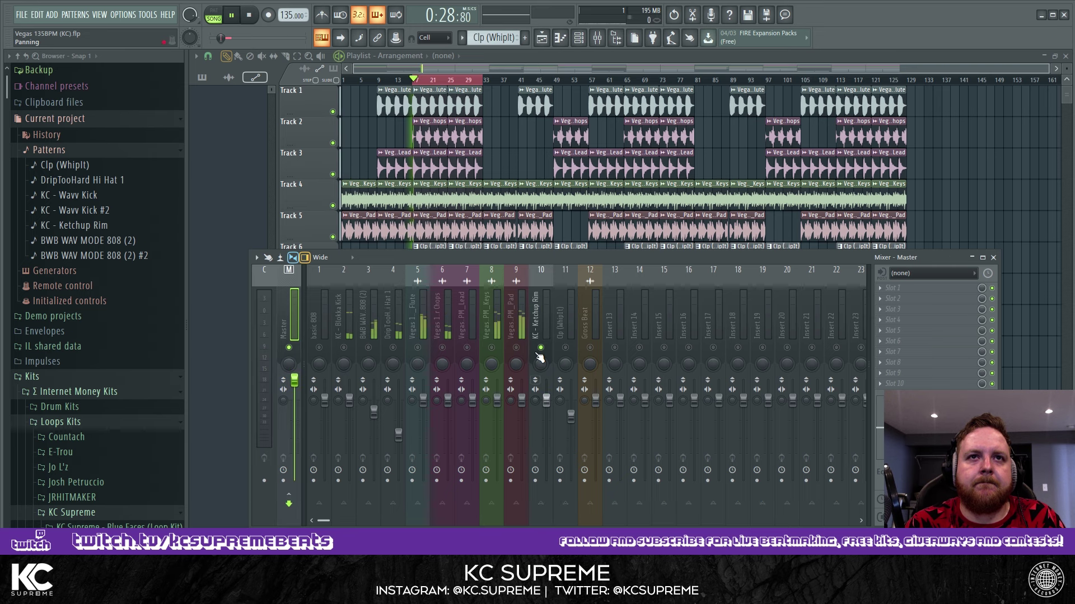
{"action": "left_click_drag", "start_coordinate": [548, 404], "coordinate": [548, 420]}
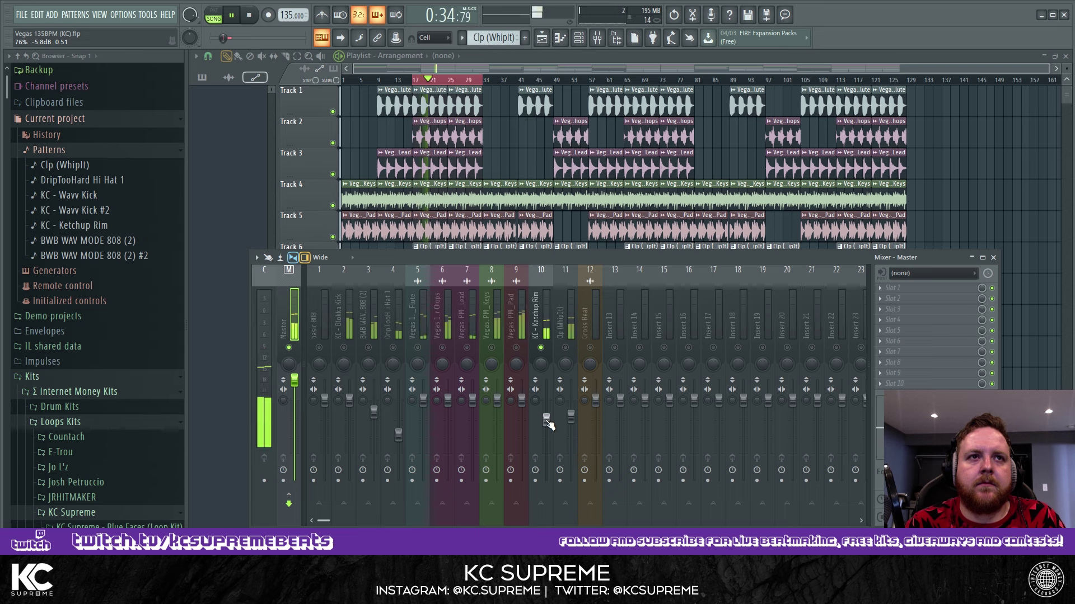
{"action": "key", "text": "space"}
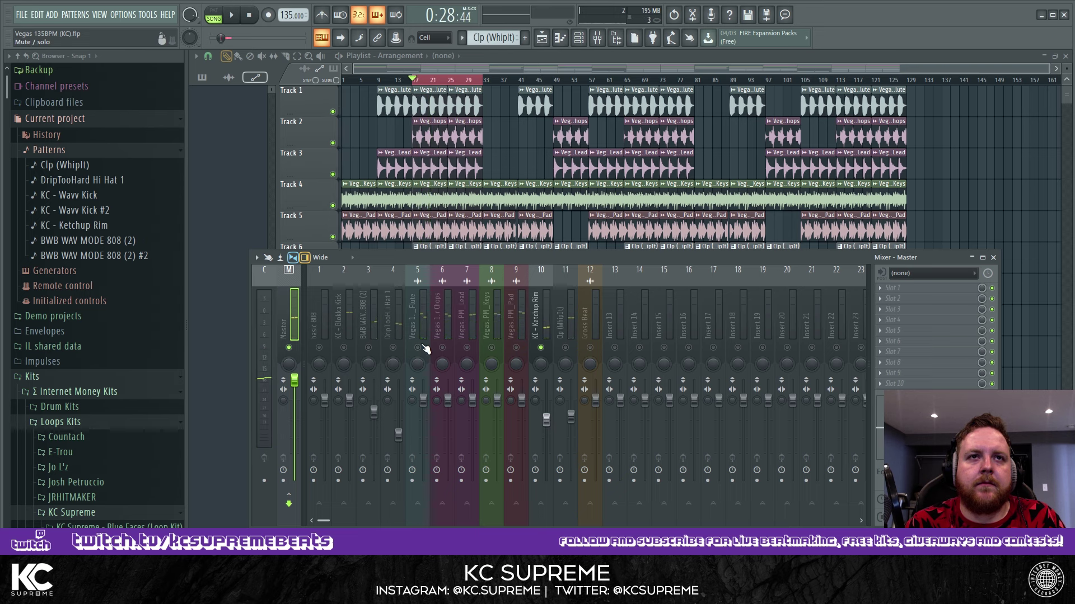
Solo the Vegas Flute track, lower its mixer fader during playback, and stop the song
{"action": "right_click", "coordinate": [417, 348]}
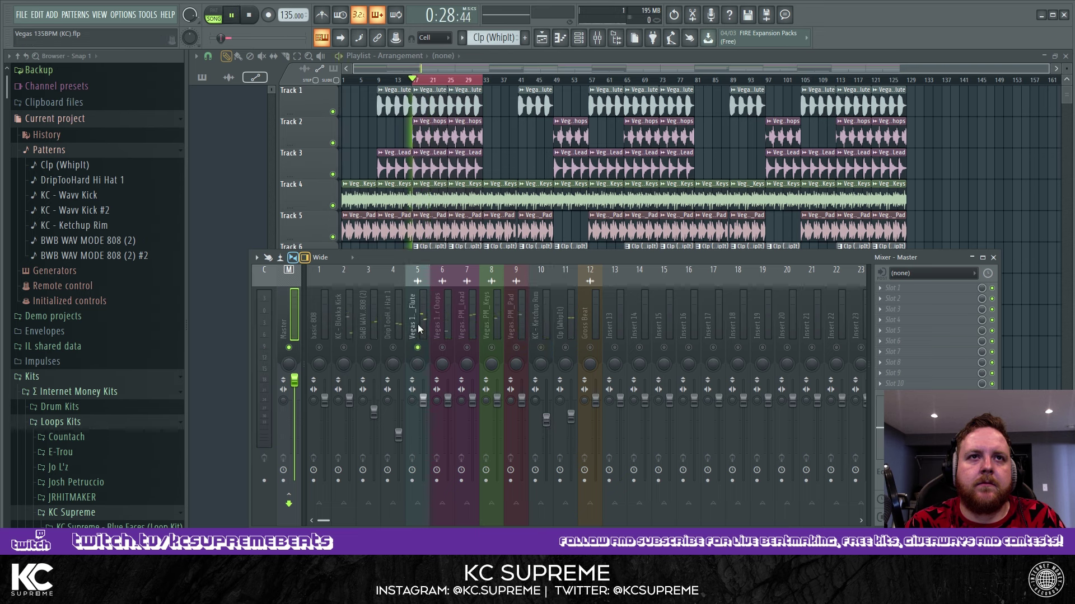
{"action": "key", "text": "space"}
{"action": "left_click_drag", "start_coordinate": [423, 414], "coordinate": [423, 438]}
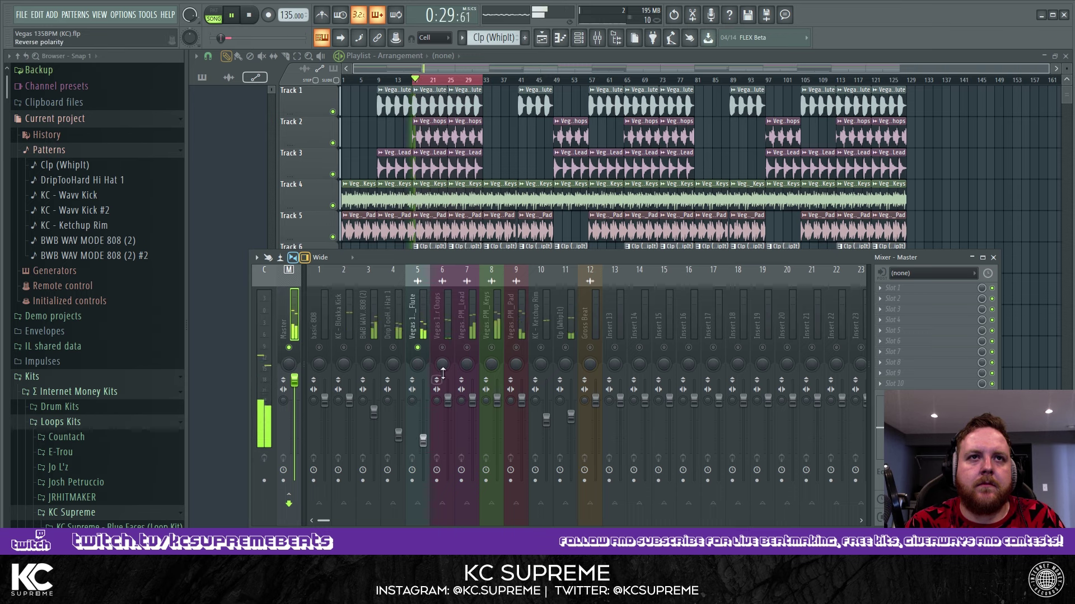
{"action": "key", "text": "space"}
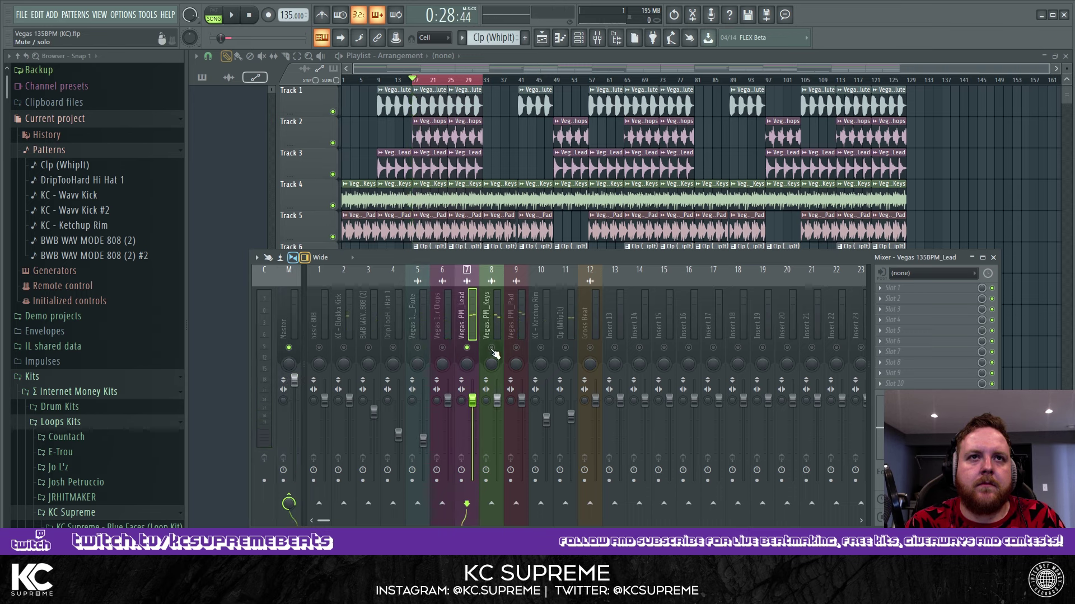
Solo the Vegas Keys track and lower its fader to -9.3 dB while checking its level on the Master
{"action": "right_click", "coordinate": [491, 347]}
{"action": "key", "text": "space"}
{"action": "left_click_drag", "start_coordinate": [497, 402], "coordinate": [497, 425]}
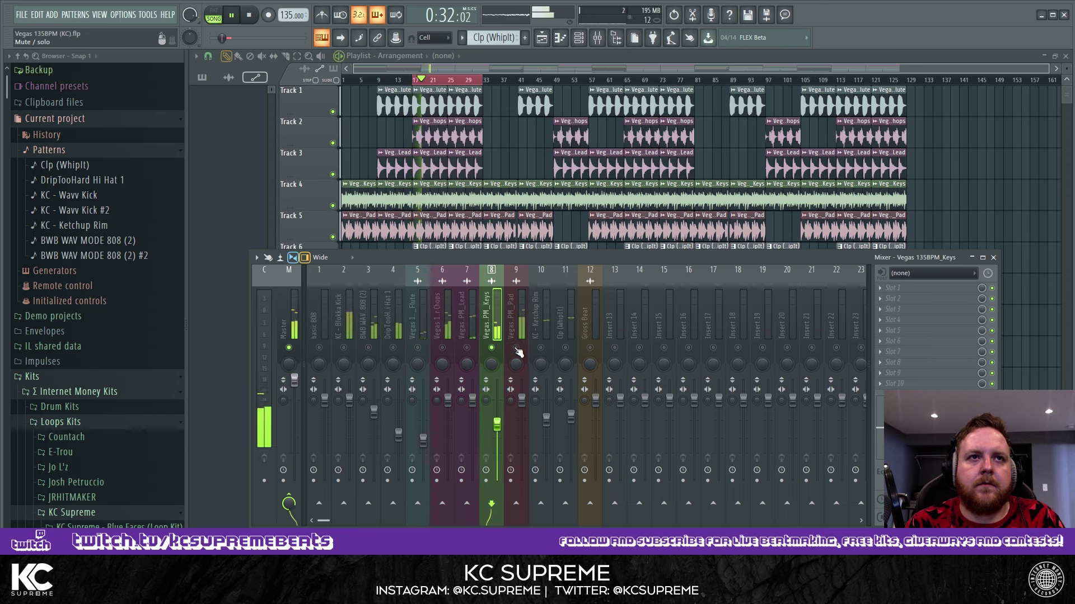
{"action": "left_click", "coordinate": [297, 315]}
{"action": "left_click_drag", "start_coordinate": [497, 424], "coordinate": [497, 431]}
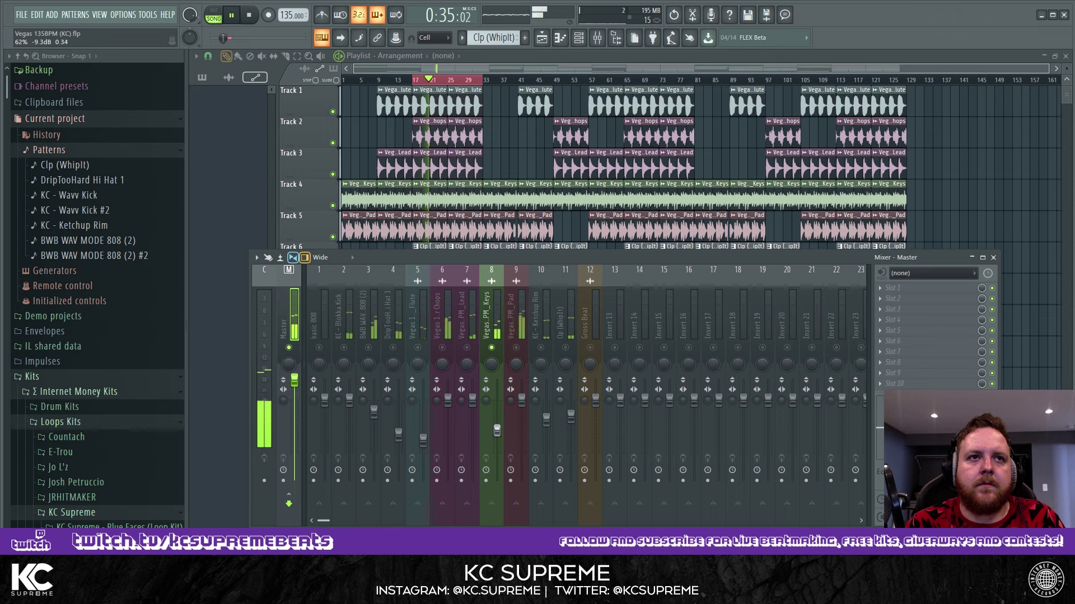
Solo and lower the Vegas Pad track, and do the same for the Vegas Lead track, setting the lead to -7.7 dB
{"action": "left_click", "coordinate": [523, 350]}
{"action": "left_click", "coordinate": [289, 322]}
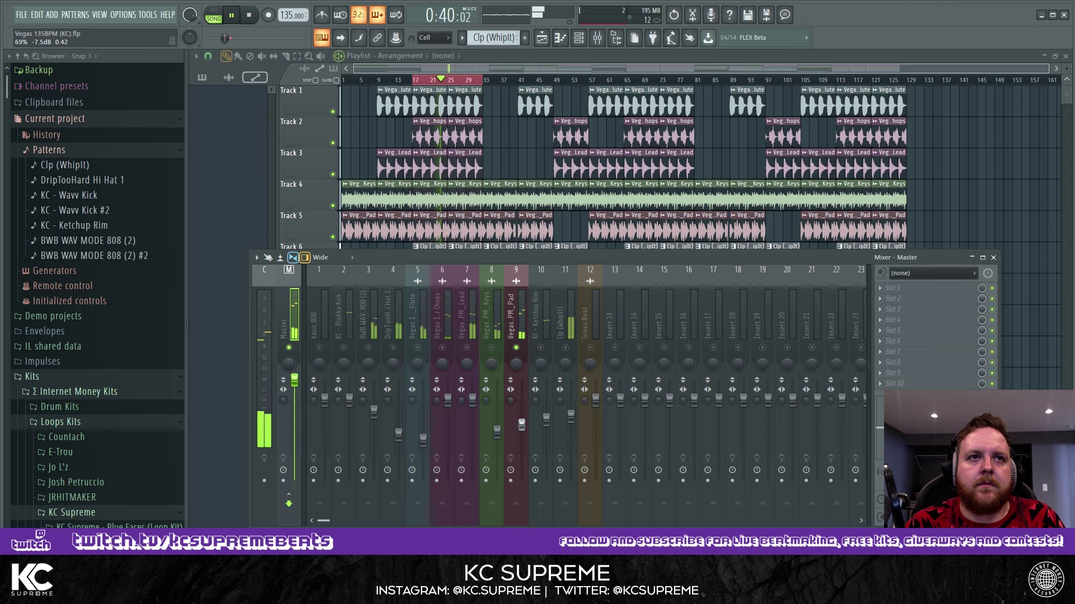
{"action": "left_click", "coordinate": [467, 349]}
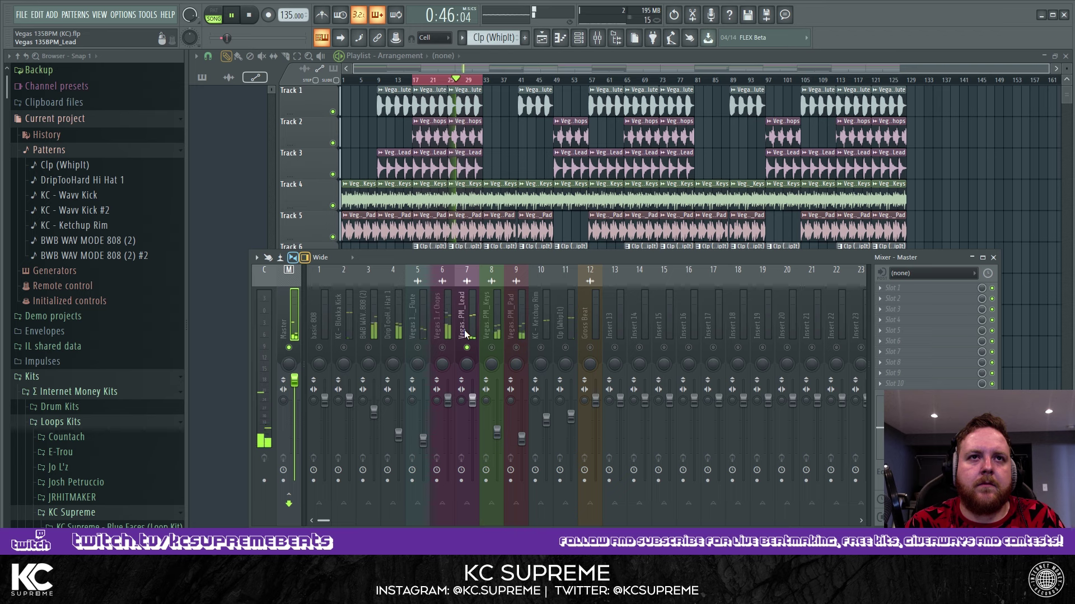
{"action": "left_click_drag", "start_coordinate": [476, 409], "coordinate": [476, 431]}
{"action": "key", "text": "space"}
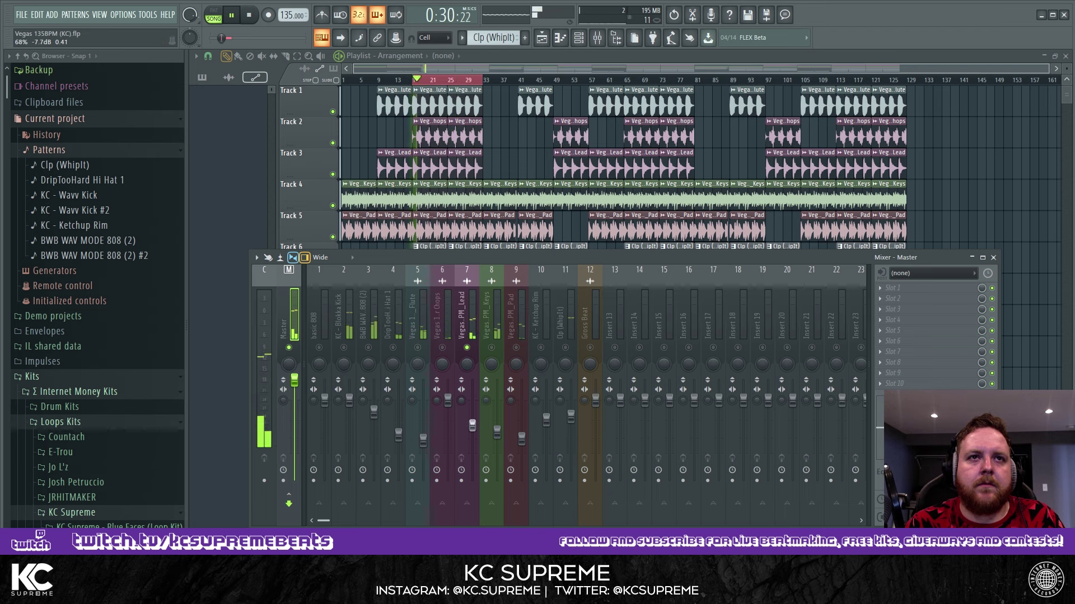
Solo the Vegas Chops track and lower its mixer fader slightly during playback
{"action": "left_click", "coordinate": [444, 348]}
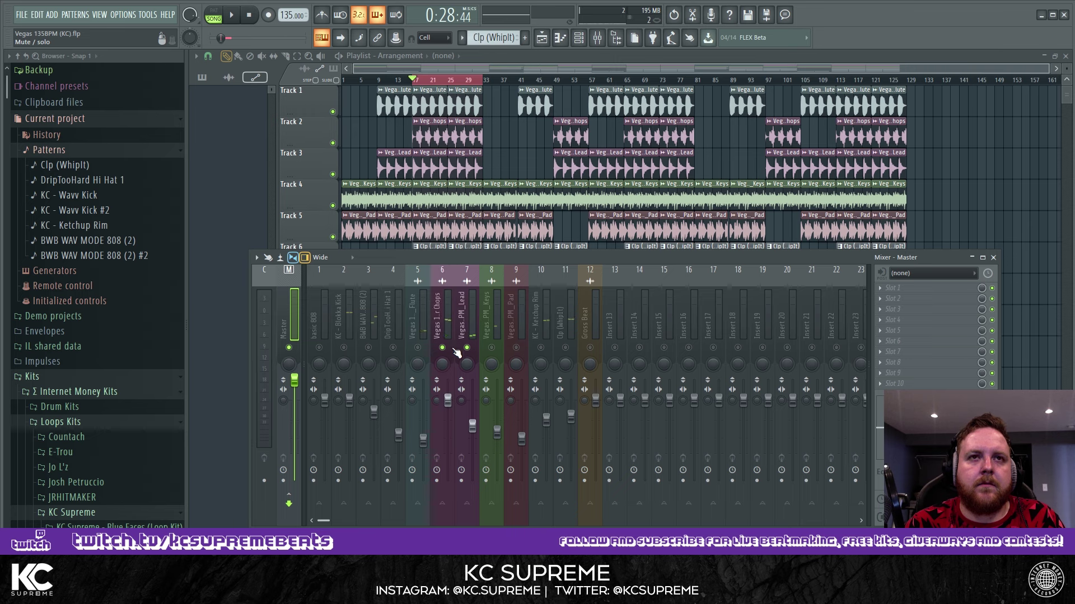
{"action": "key", "text": "space"}
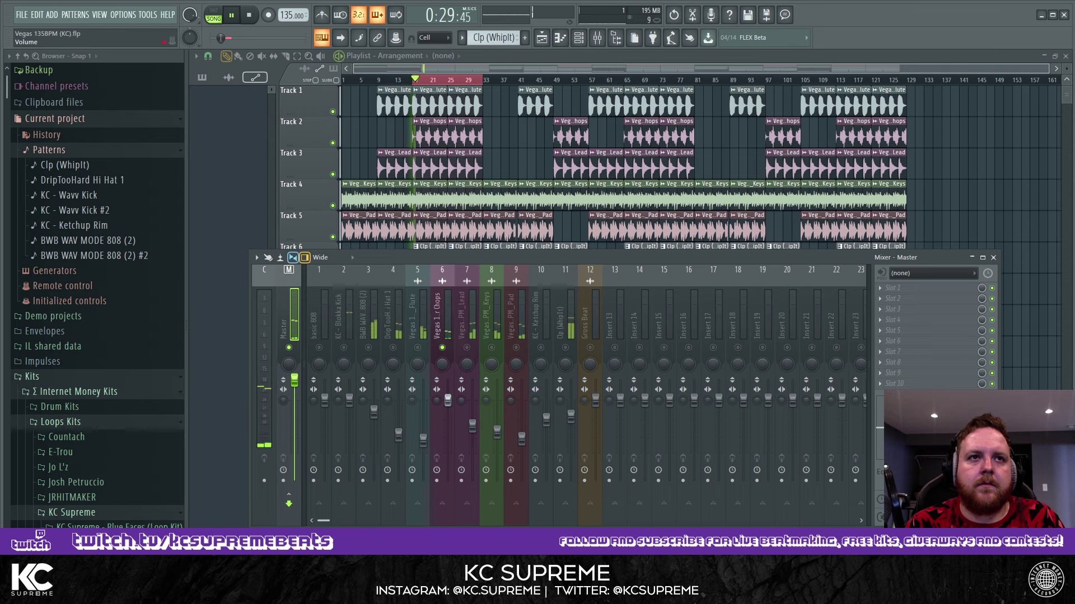
{"action": "left_click_drag", "start_coordinate": [447, 403], "coordinate": [447, 417]}
Unmute all mixer tracks and play the full mix to check its level on the Master
{"action": "left_click", "coordinate": [419, 349]}
{"action": "left_click", "coordinate": [418, 349], "text": "ctrl"}
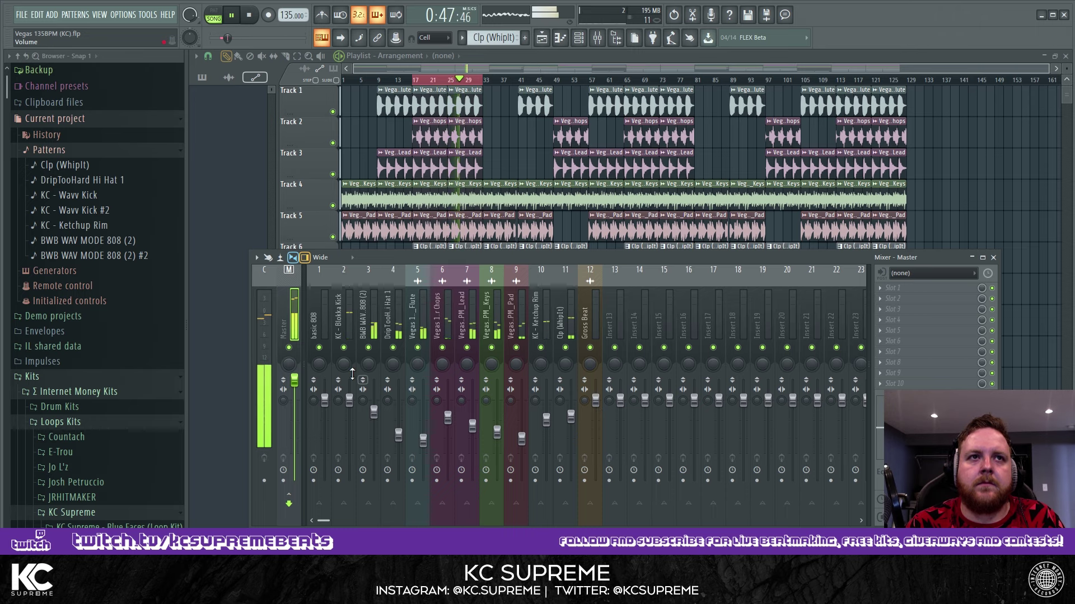
{"action": "key", "text": "space"}
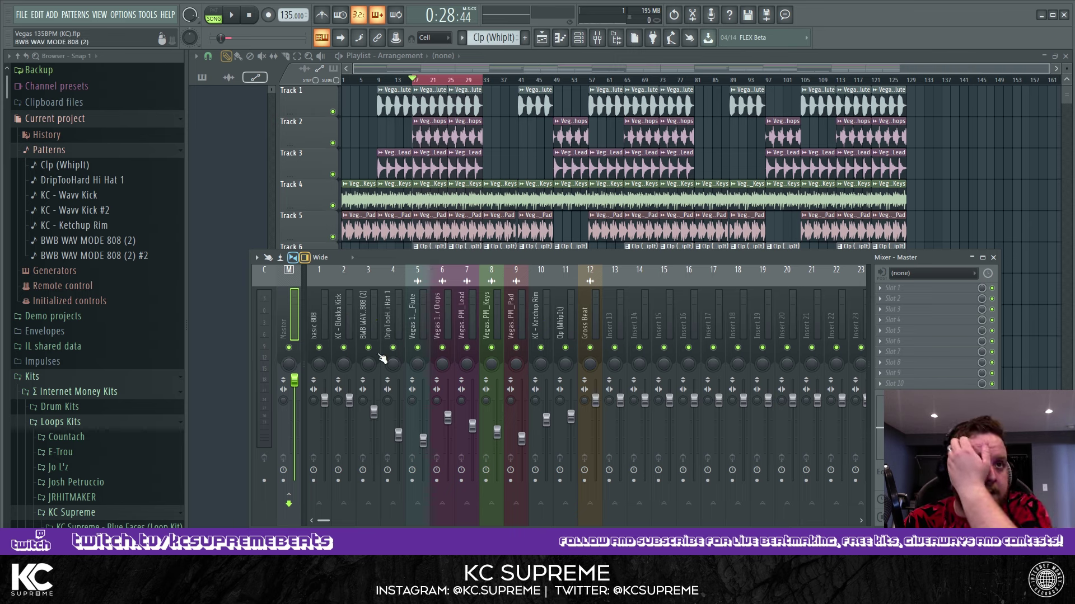
{"action": "key", "text": "space"}
{"action": "key", "text": "space"}
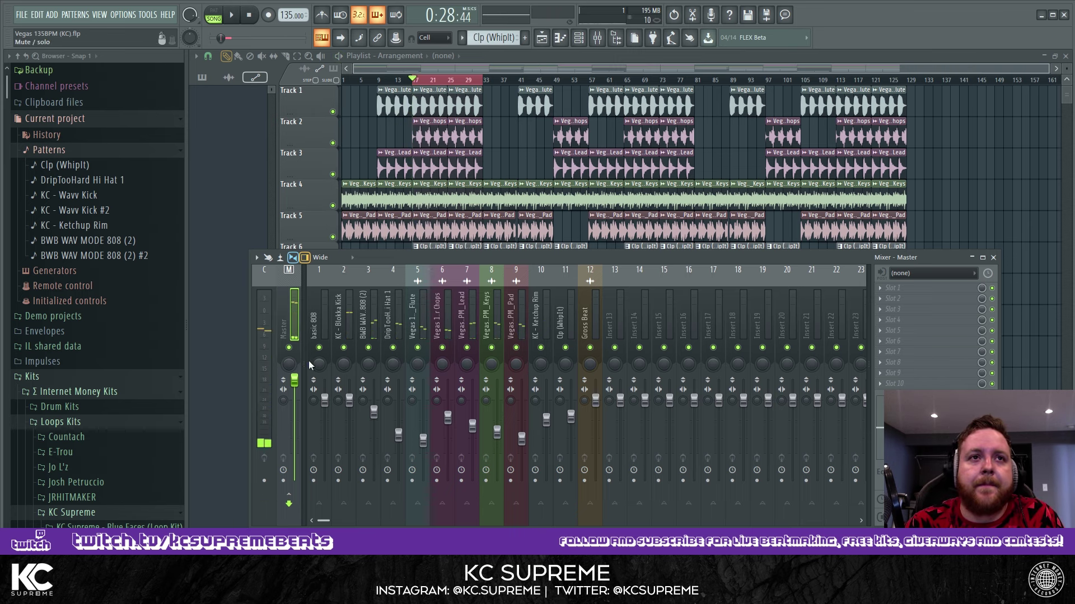
Reset the Master fader to its default level and play the full mix to check the balance
{"action": "right_click", "coordinate": [296, 386]}
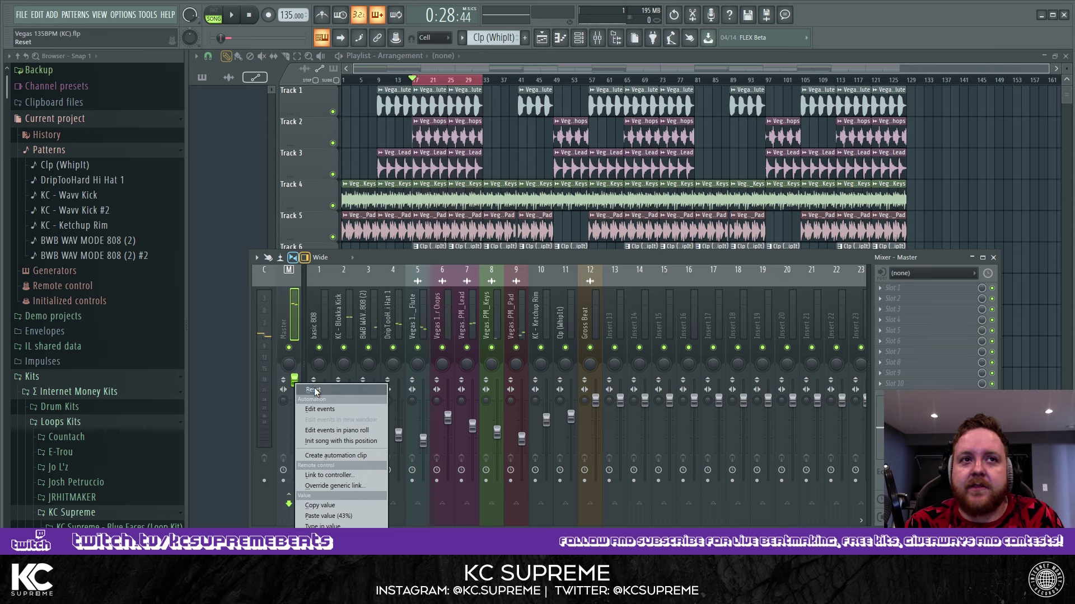
{"action": "left_click", "coordinate": [314, 390]}
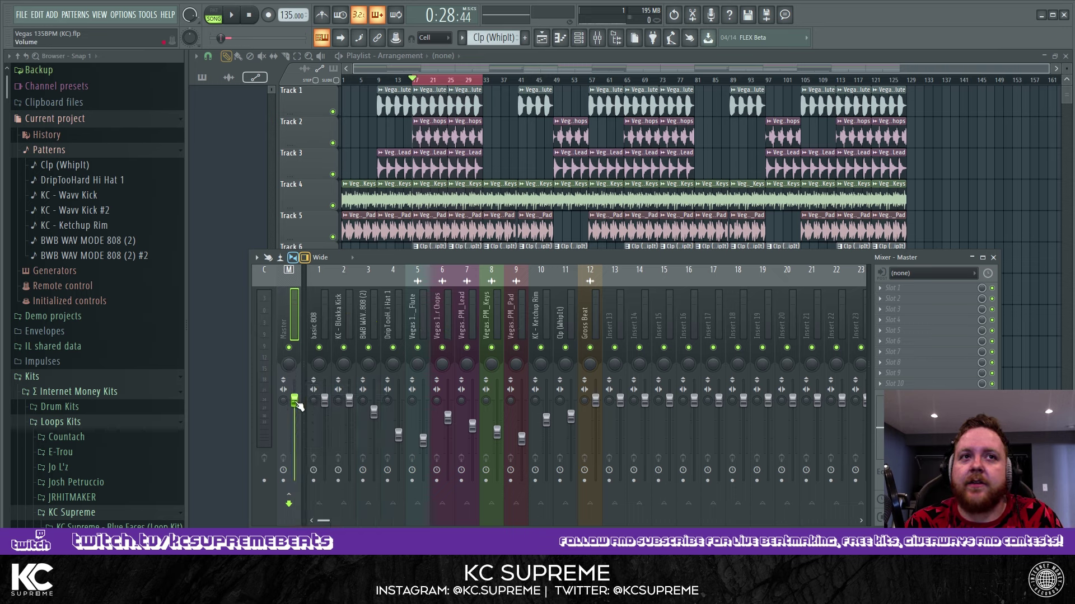
{"action": "key", "text": "space"}
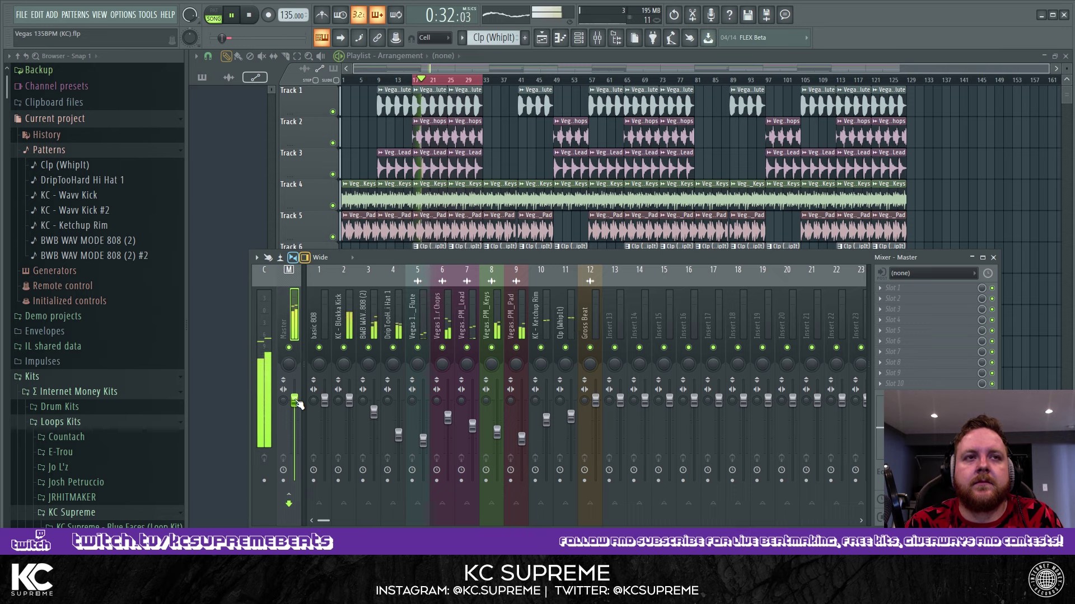
{"action": "key", "text": "space"}
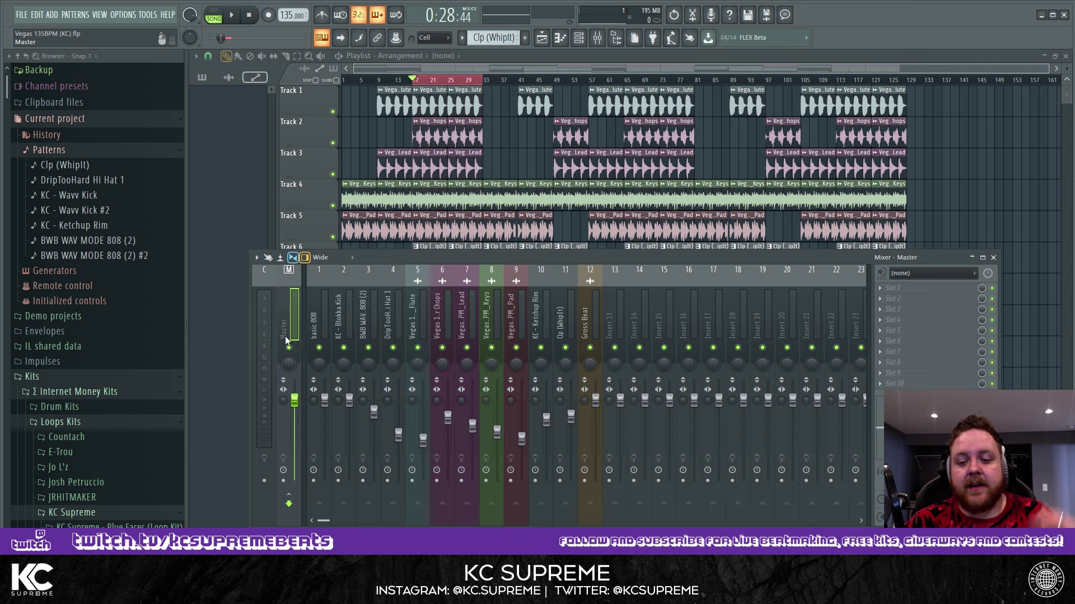
{"action": "right_click", "coordinate": [293, 400]}
{"action": "left_click", "coordinate": [301, 407]}
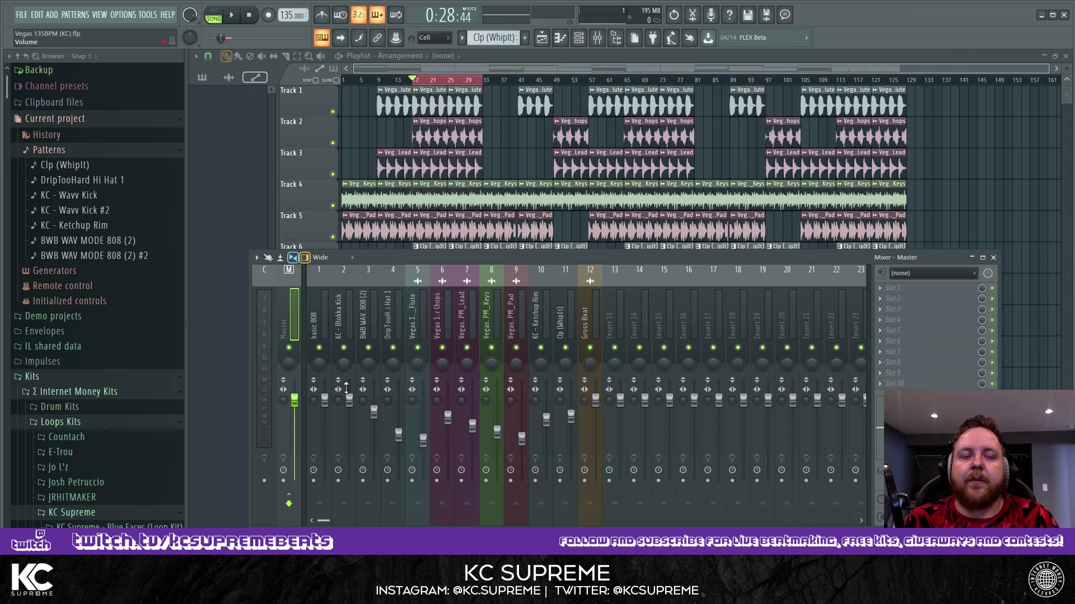
{"action": "key", "text": "space"}
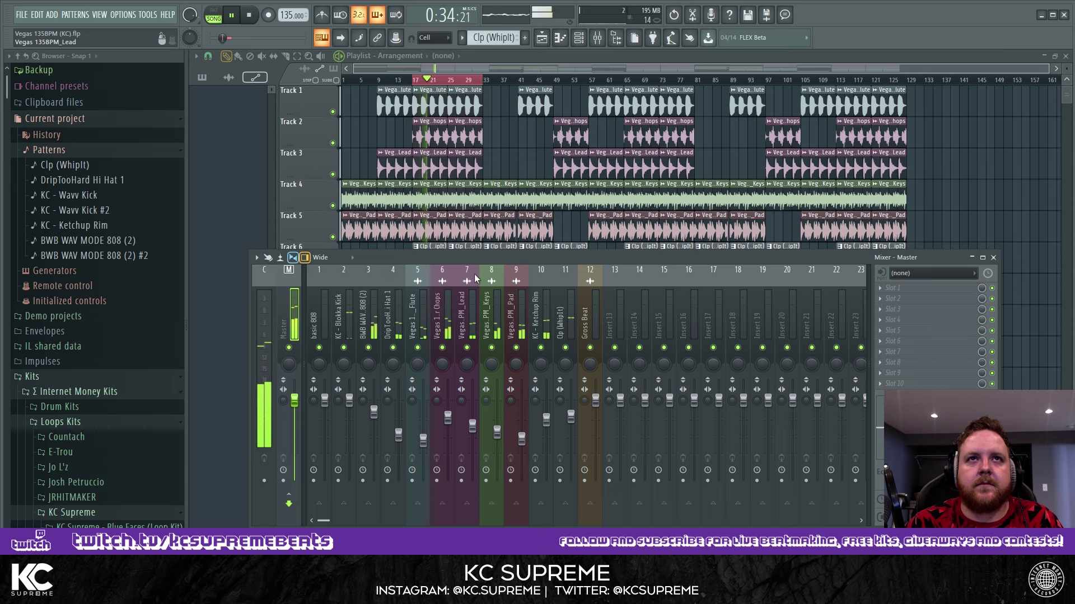
{"action": "key", "text": "space"}
Clear the loop selection with the song position at about bar 41, and solo basic 808 in the mixer
{"action": "double_click", "coordinate": [523, 82]}
{"action": "left_click", "coordinate": [525, 82]}
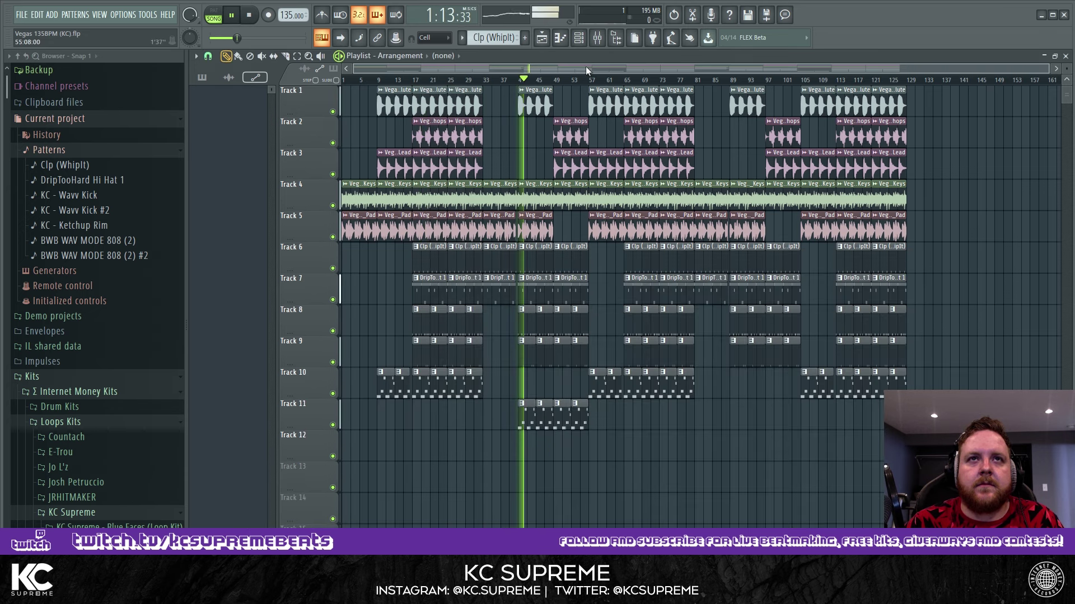
{"action": "left_click", "coordinate": [597, 38]}
{"action": "right_click", "coordinate": [319, 347]}
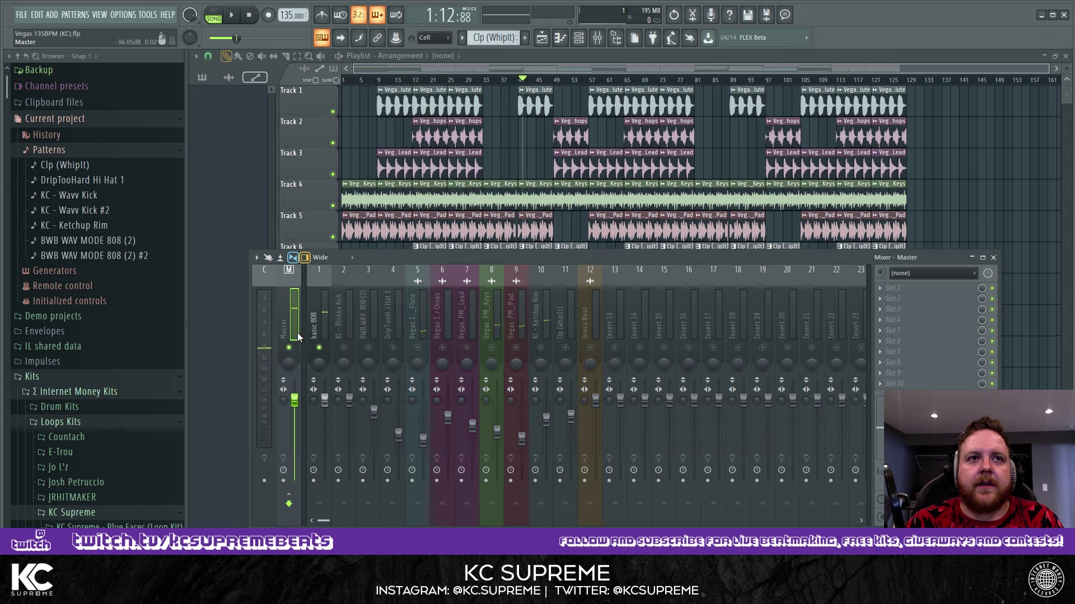
Raise the Master fader again and lower the basic 808 fader while watching the Master level during playback
{"action": "left_click_drag", "start_coordinate": [294, 401], "coordinate": [295, 380]}
{"action": "left_click", "coordinate": [324, 330]}
{"action": "key", "text": "space"}
{"action": "key", "text": "space"}
{"action": "left_click", "coordinate": [296, 327]}
{"action": "key", "text": "space"}
{"action": "left_click_drag", "start_coordinate": [325, 400], "coordinate": [324, 425]}
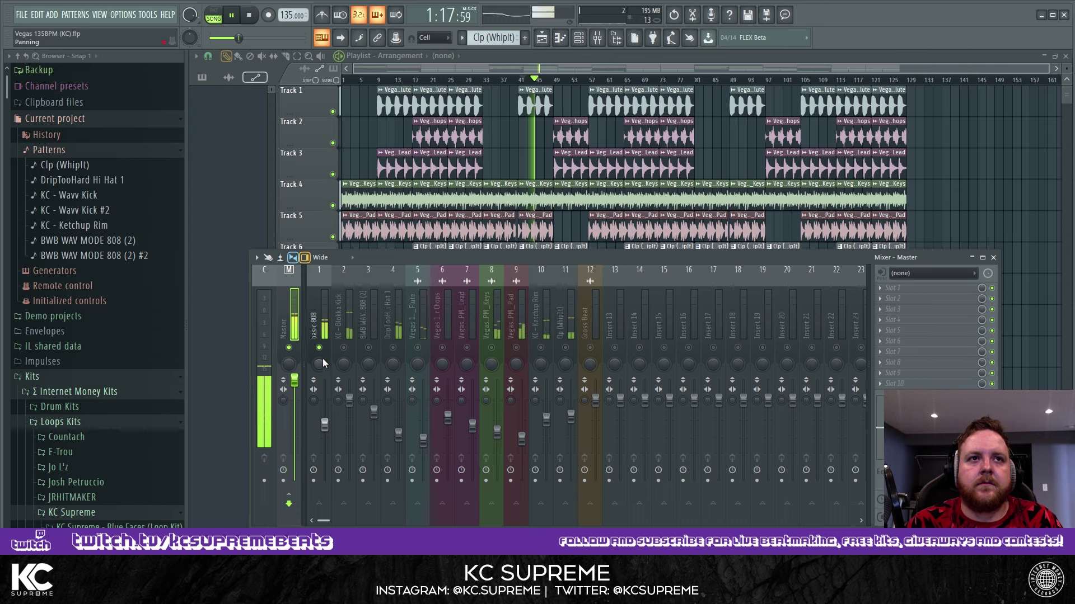
Unmute all mixer tracks, reset the Master fader to default, and play back the full mix
{"action": "key", "text": "space"}
{"action": "right_click", "coordinate": [294, 380]}
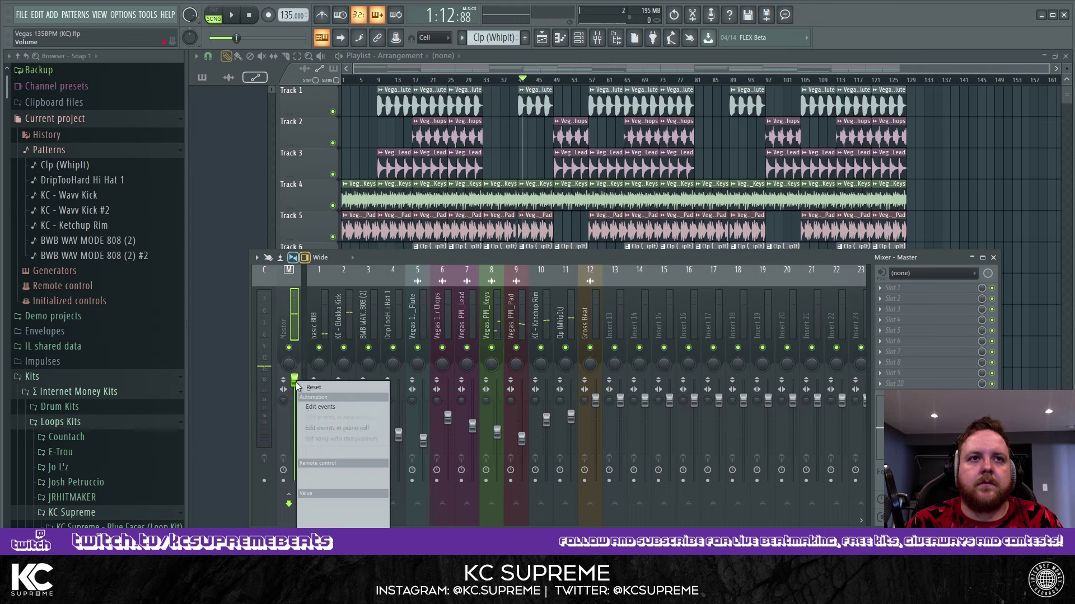
{"action": "left_click", "coordinate": [295, 390]}
{"action": "key", "text": "space"}
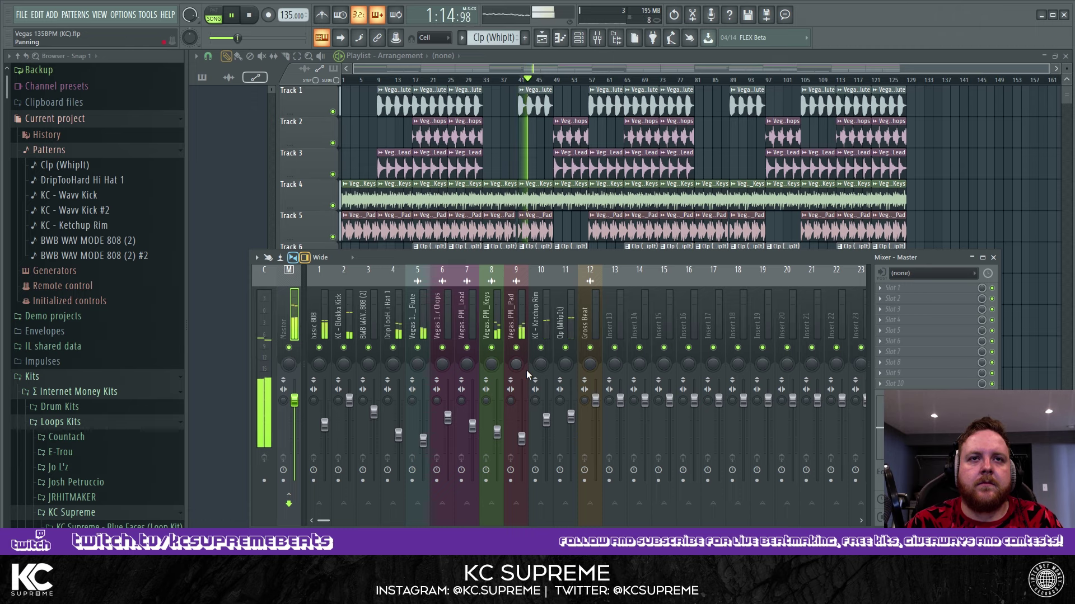
{"action": "key", "text": "space"}
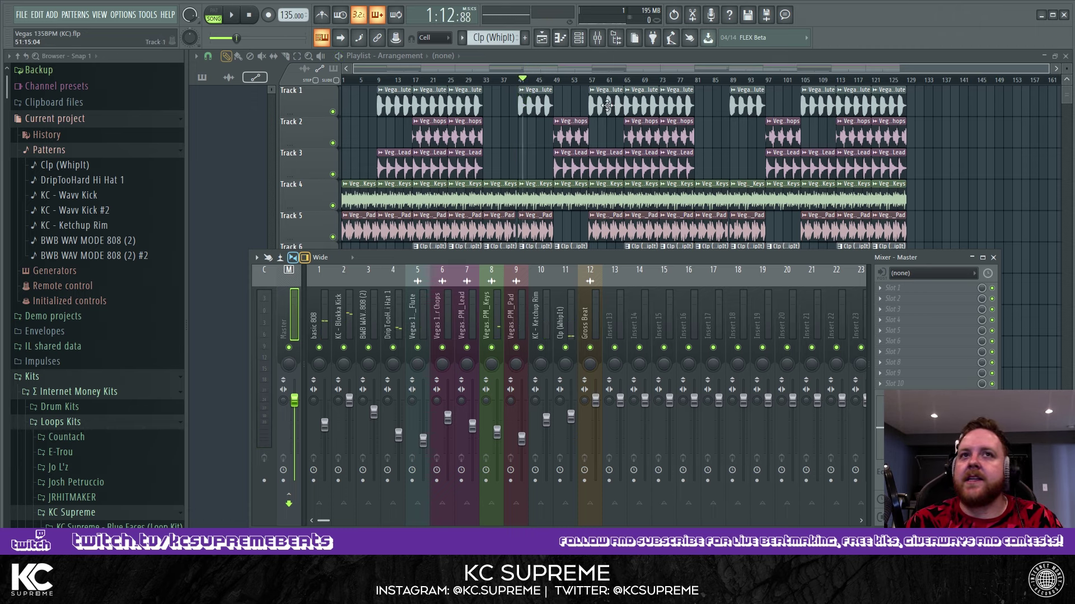
Load iZotope Ozone 5 into the Master's first effect slot and close its Preset Manager
{"action": "left_click", "coordinate": [893, 288]}
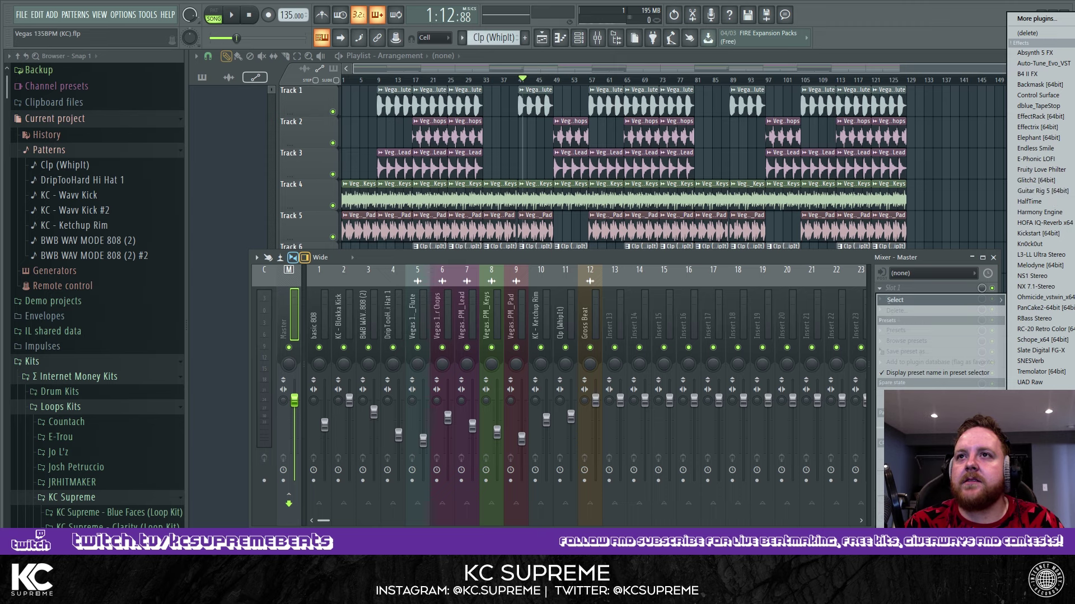
{"action": "left_click", "coordinate": [1072, 331]}
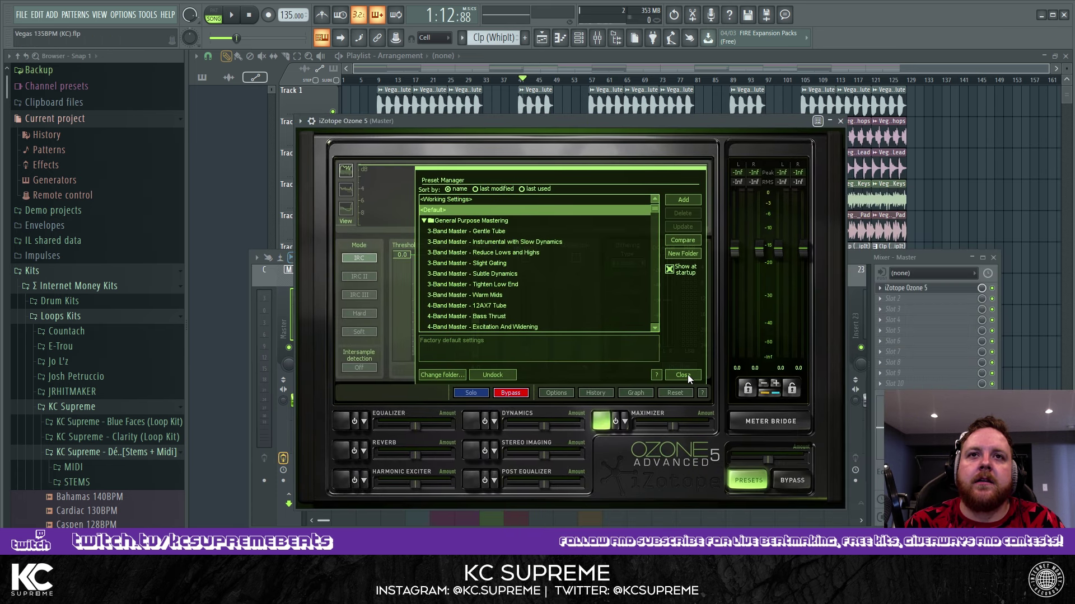
{"action": "left_click", "coordinate": [683, 375]}
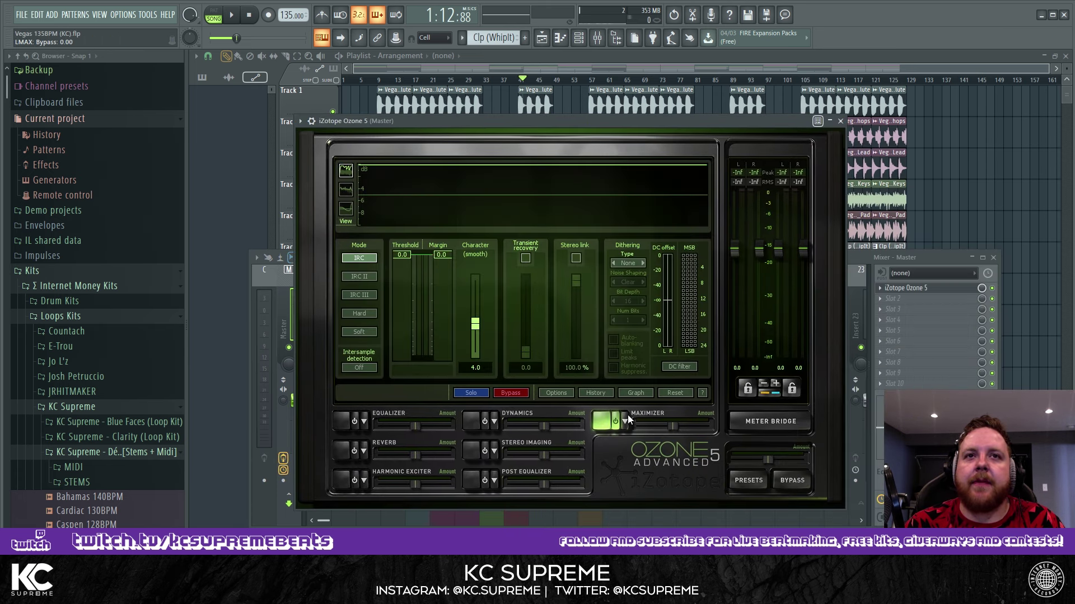
Set the Ozone maximizer's margin to -0.2, threshold to -9.6 and character to 1.0 while the song plays
{"action": "left_click_drag", "start_coordinate": [441, 256], "coordinate": [410, 331]}
{"action": "key", "text": "space"}
{"action": "left_click_drag", "start_coordinate": [475, 324], "coordinate": [475, 348]}
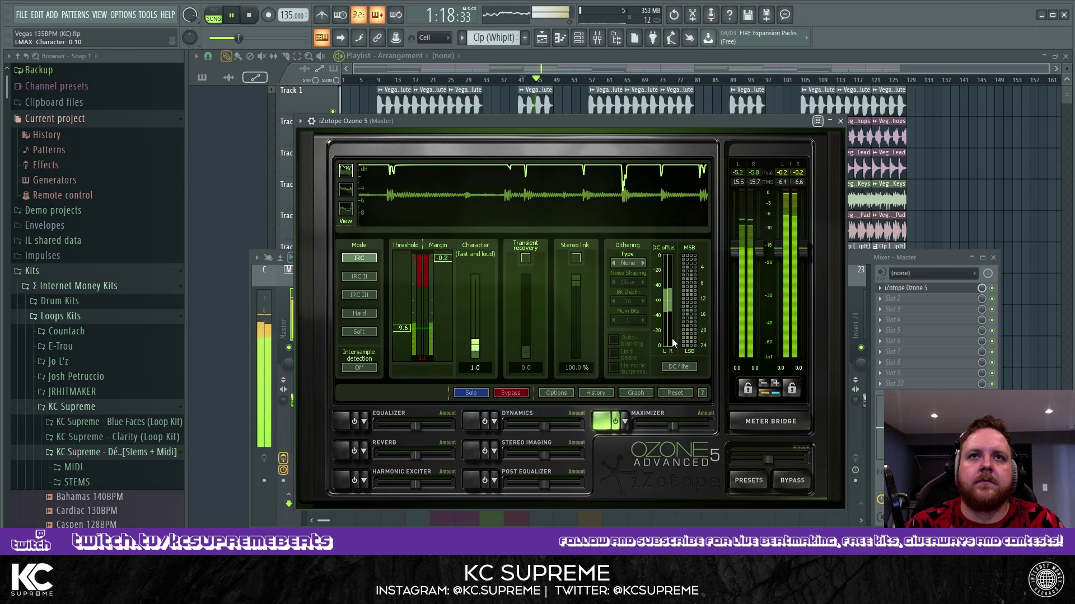
Fine-tune the Ozone maximizer's threshold to -10.2 while the song plays
{"action": "left_click_drag", "start_coordinate": [403, 329], "coordinate": [406, 334]}
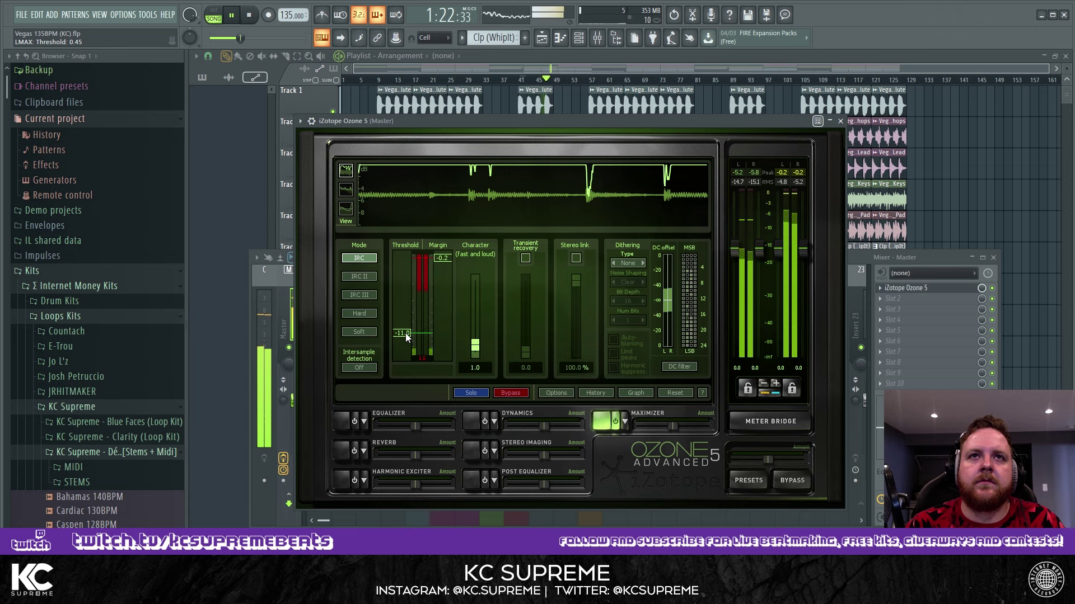
{"action": "left_click_drag", "start_coordinate": [406, 335], "coordinate": [406, 329]}
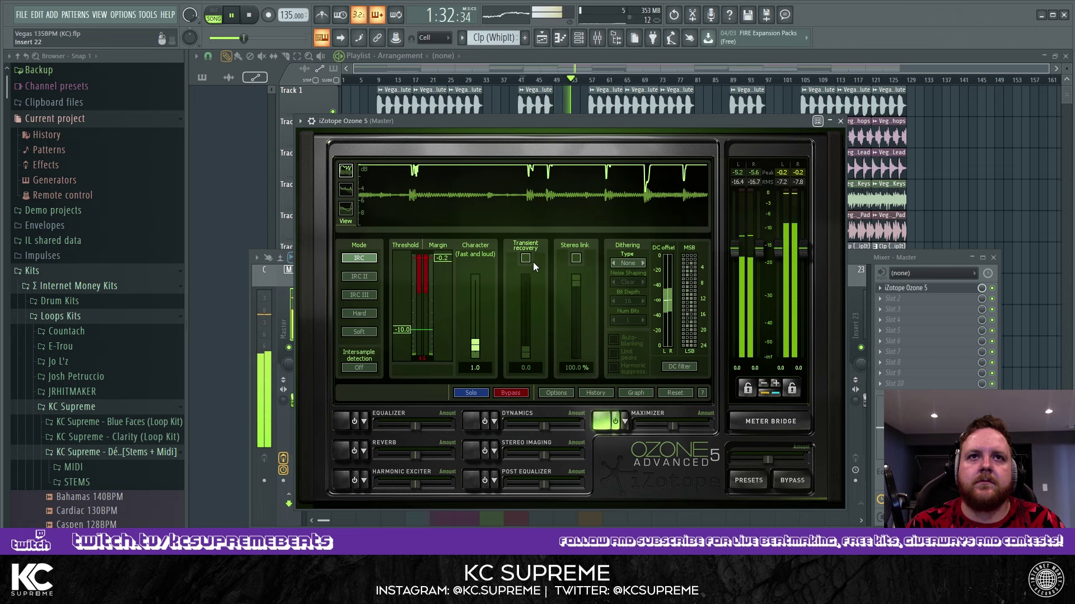
{"action": "left_click_drag", "start_coordinate": [404, 330], "coordinate": [404, 330]}
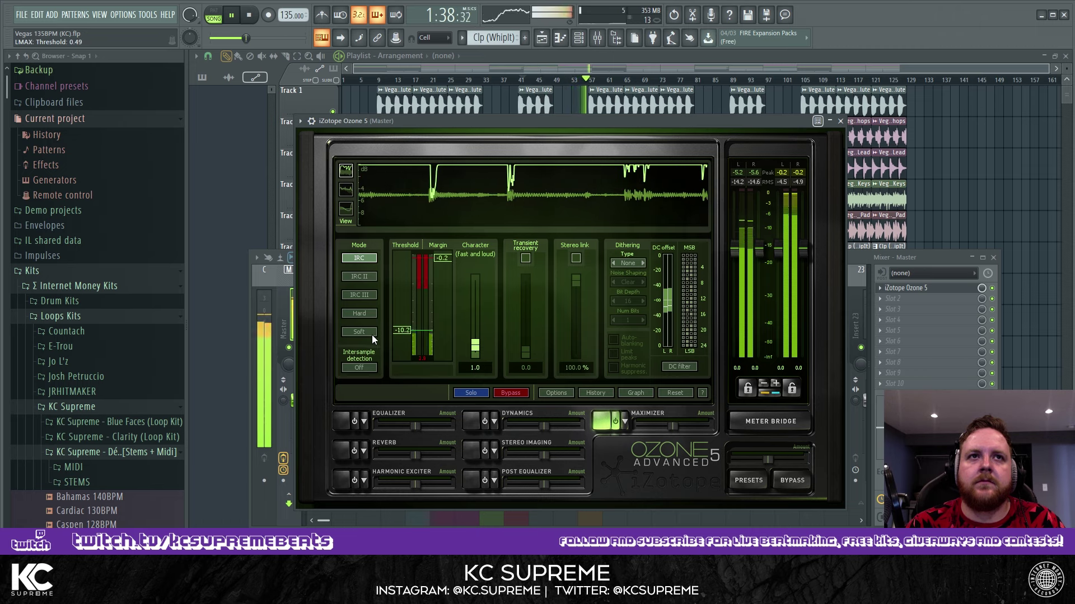
Check the mixer levels alongside Ozone's meters during playback, close the Ozone 5 window and stop the song
{"action": "left_click", "coordinate": [932, 257]}
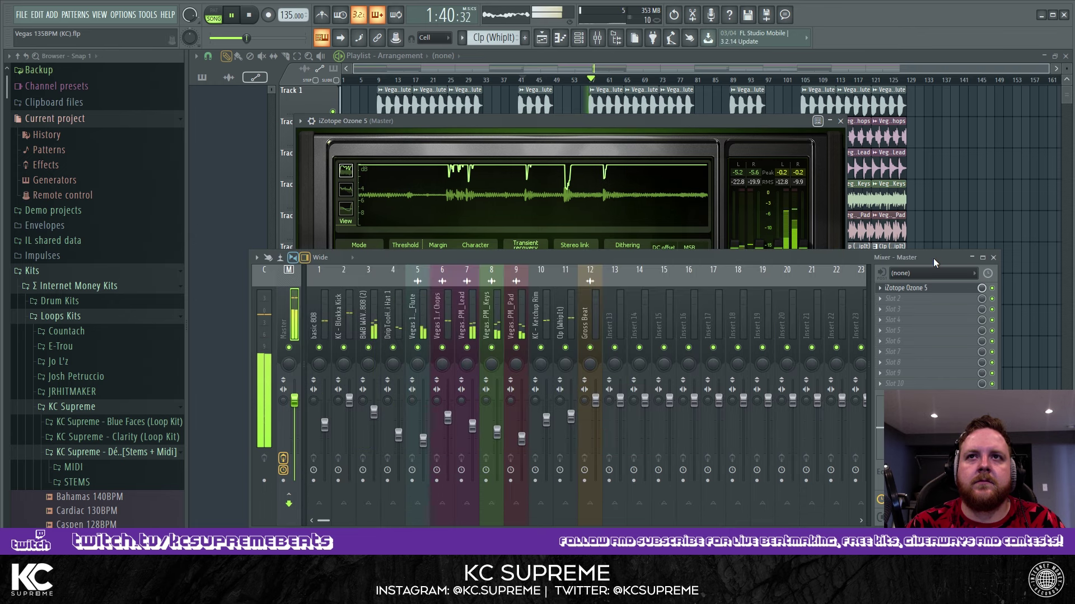
{"action": "left_click", "coordinate": [577, 128]}
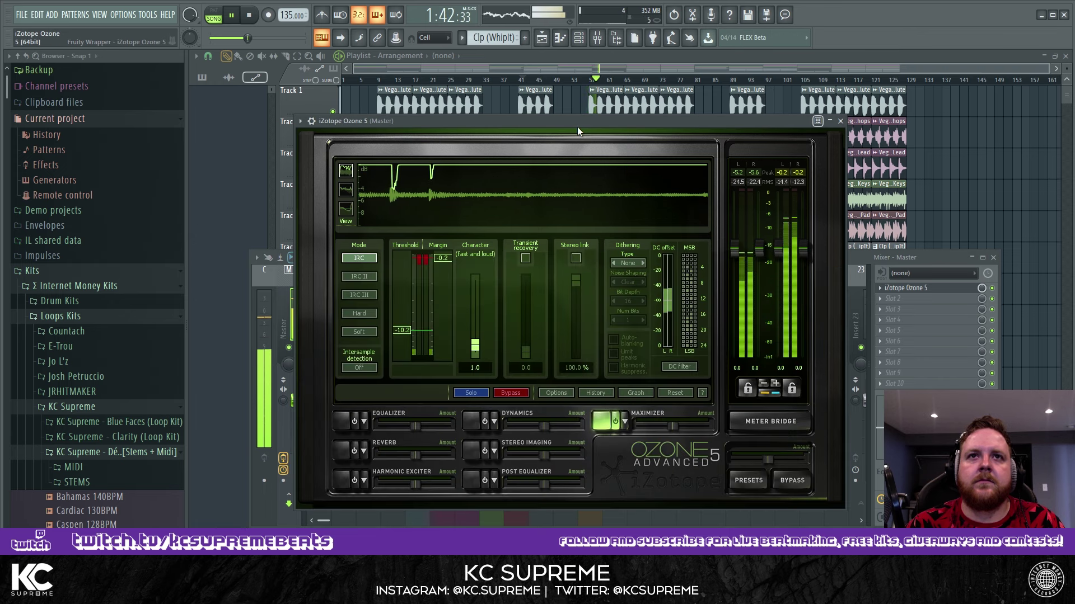
{"action": "left_click", "coordinate": [866, 258]}
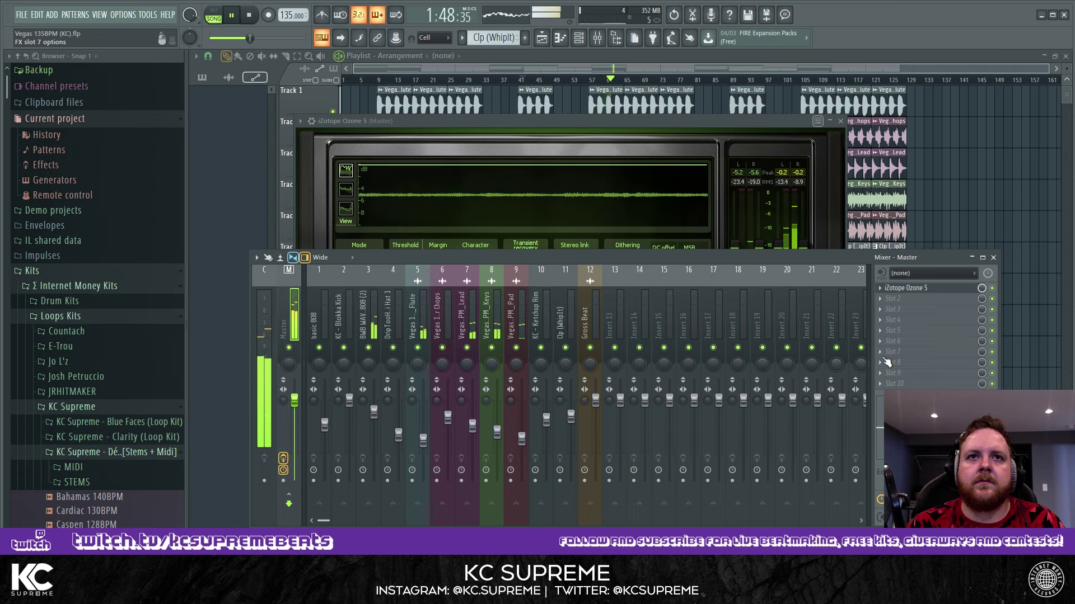
{"action": "left_click", "coordinate": [949, 289]}
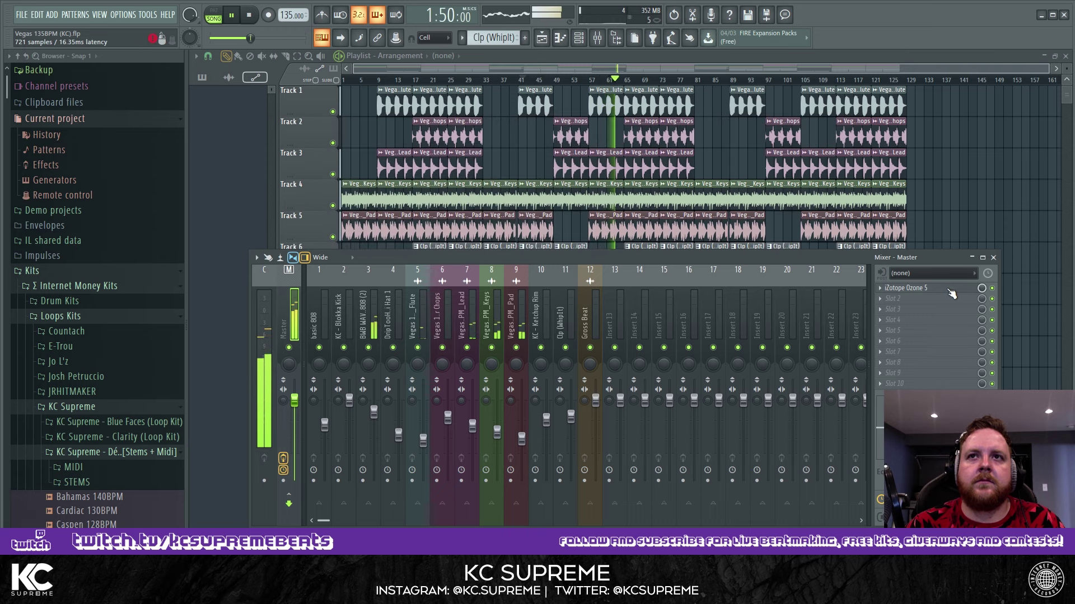
{"action": "left_click", "coordinate": [948, 290]}
{"action": "left_click", "coordinate": [949, 289]}
{"action": "key", "text": "space"}
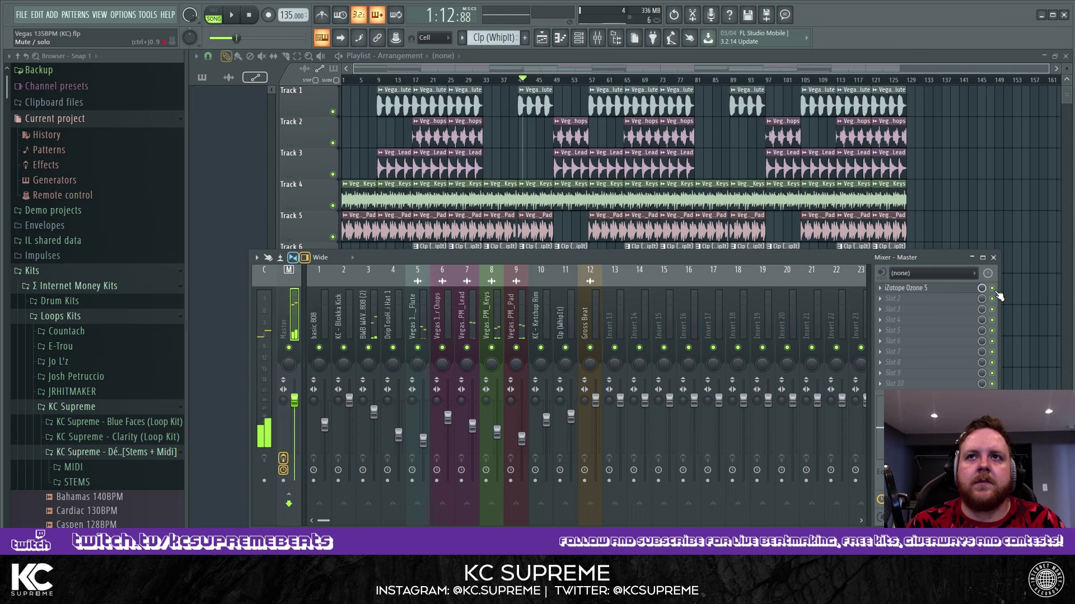
Bypass Ozone 5 on the Master and replay the same section to compare the loudness without it
{"action": "left_click", "coordinate": [992, 289]}
{"action": "key", "text": "space"}
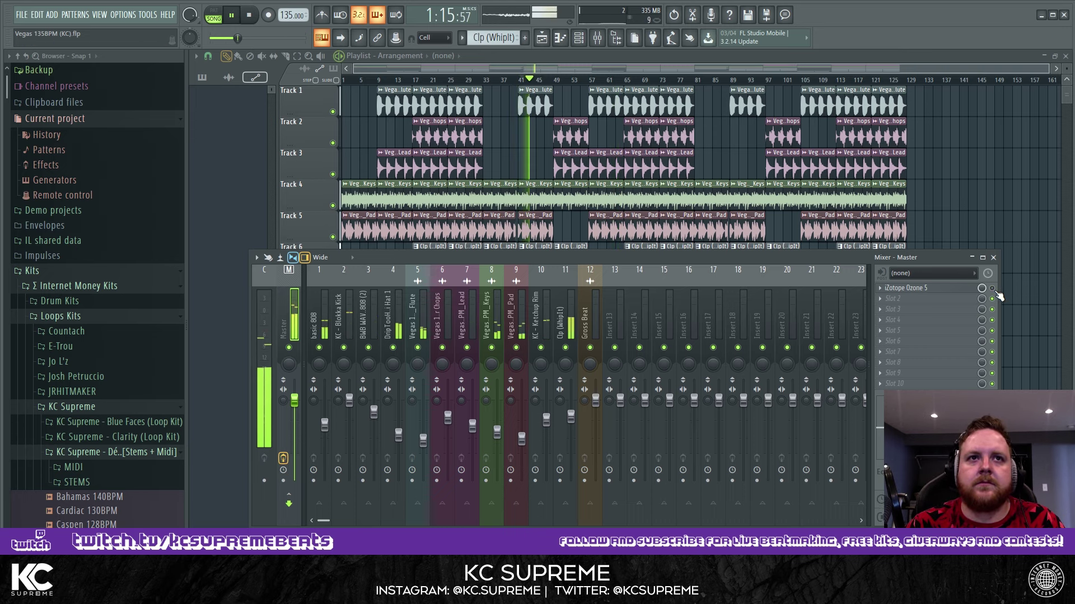
{"action": "key", "text": "space"}
{"action": "key", "text": "space"}
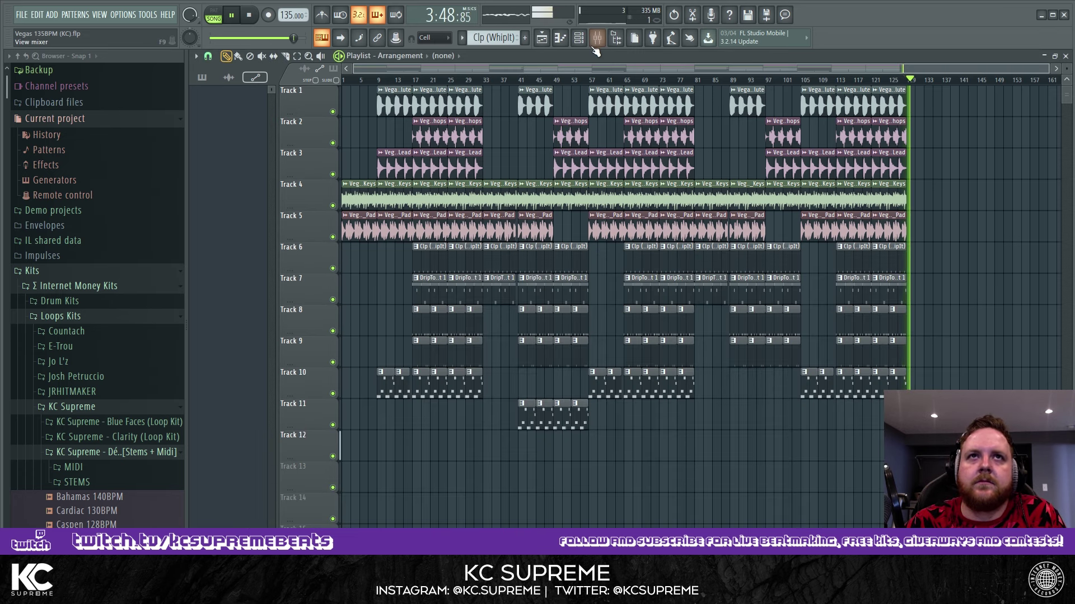
Check the Master level in the mixer at the song's end, stop playback, and swap the mixer for the Channel rack
{"action": "key", "text": "F9"}
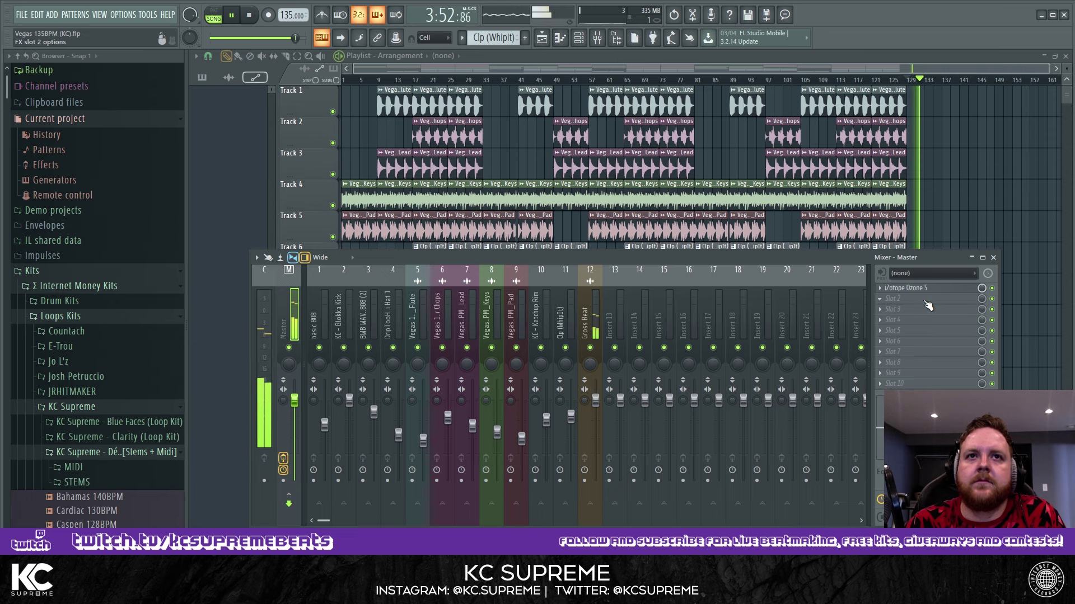
{"action": "key", "text": "space"}
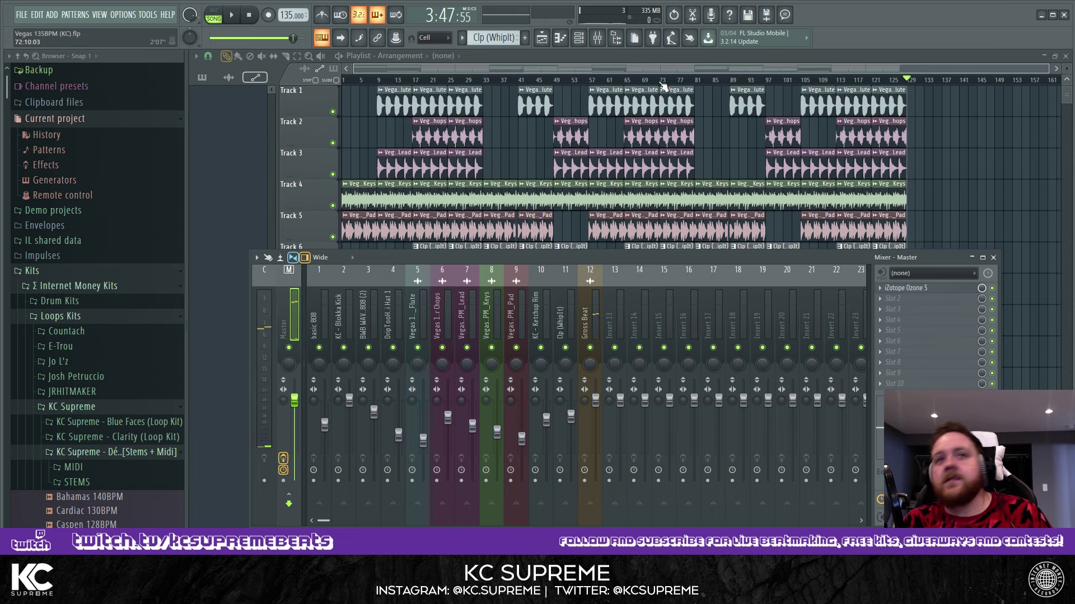
{"action": "key", "text": "F9"}
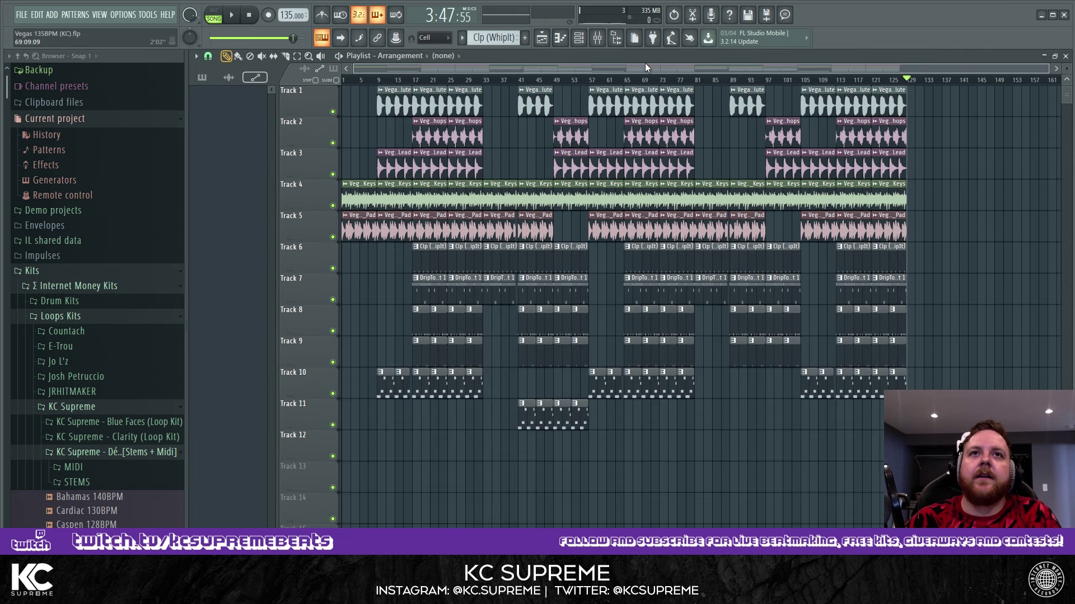
{"action": "left_click", "coordinate": [594, 37]}
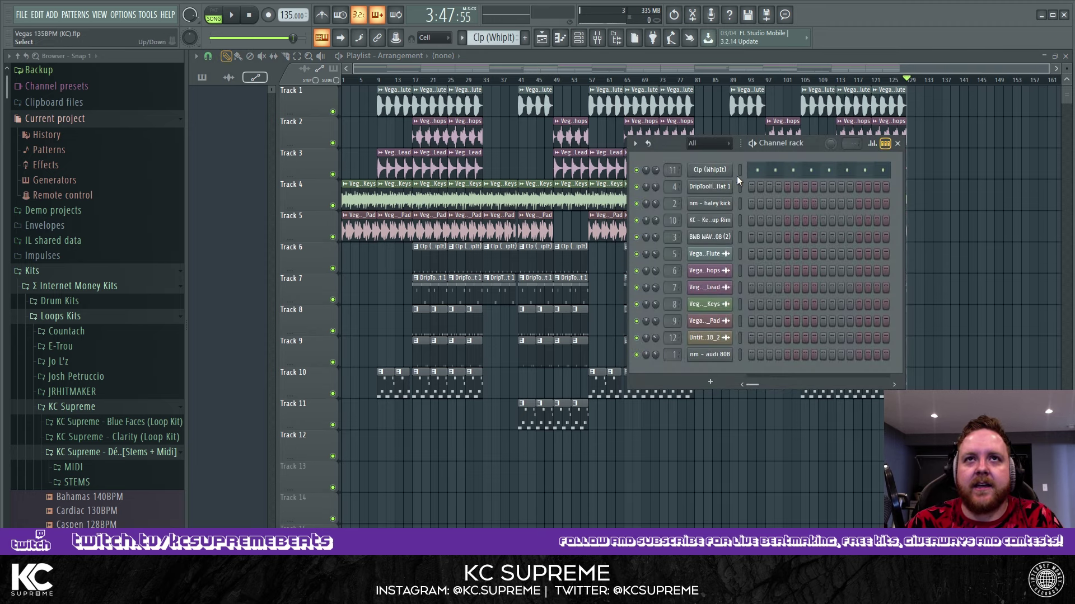